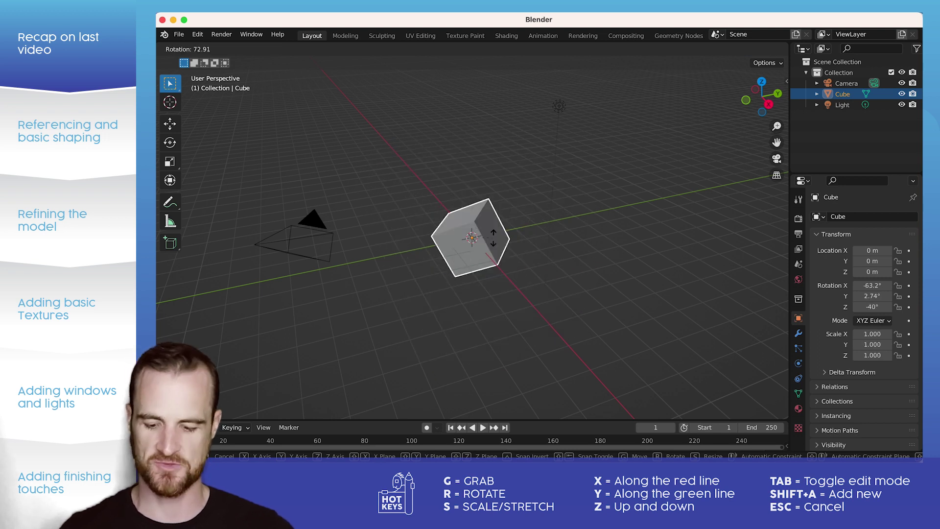
Try moving the cube freely, then cancel the move
key("g")
key("Escape")
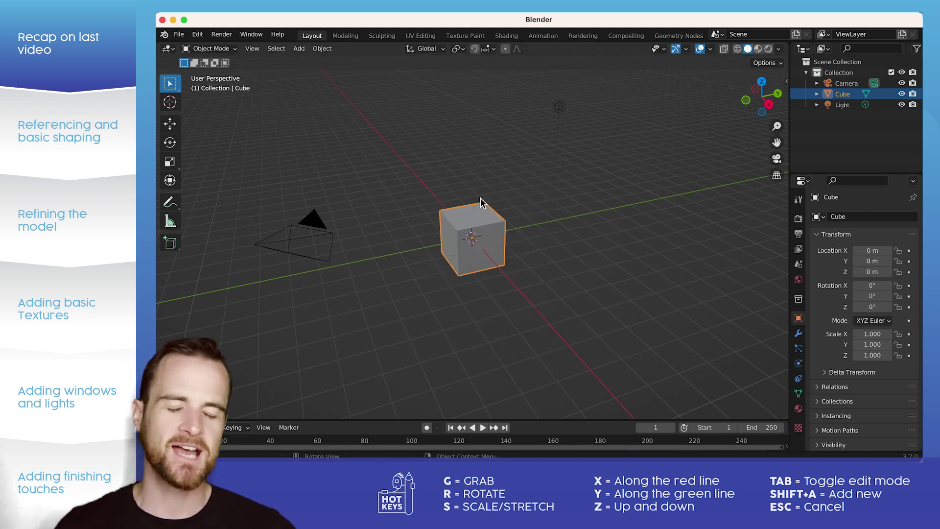
Make Extrude Region the active tool in the cube's Edit Mode and return to Object Mode
key("Tab")
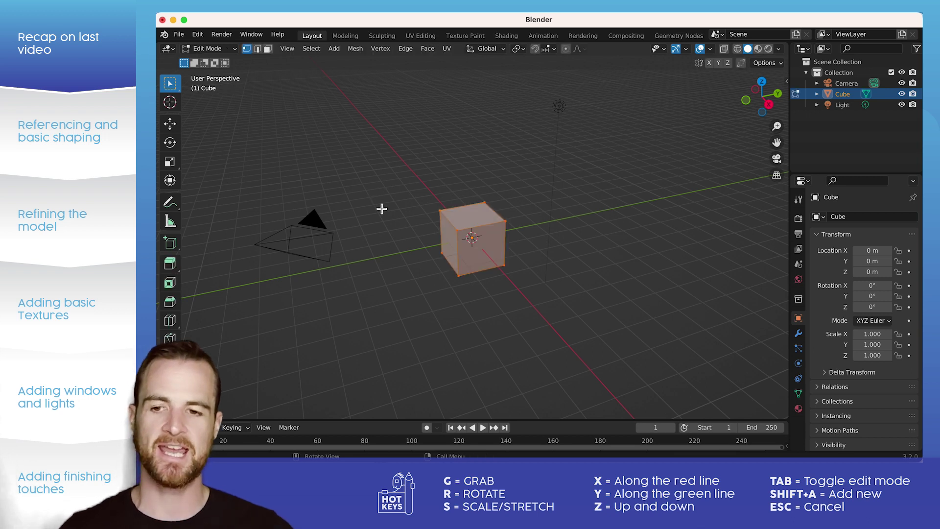
left_click(169, 322)
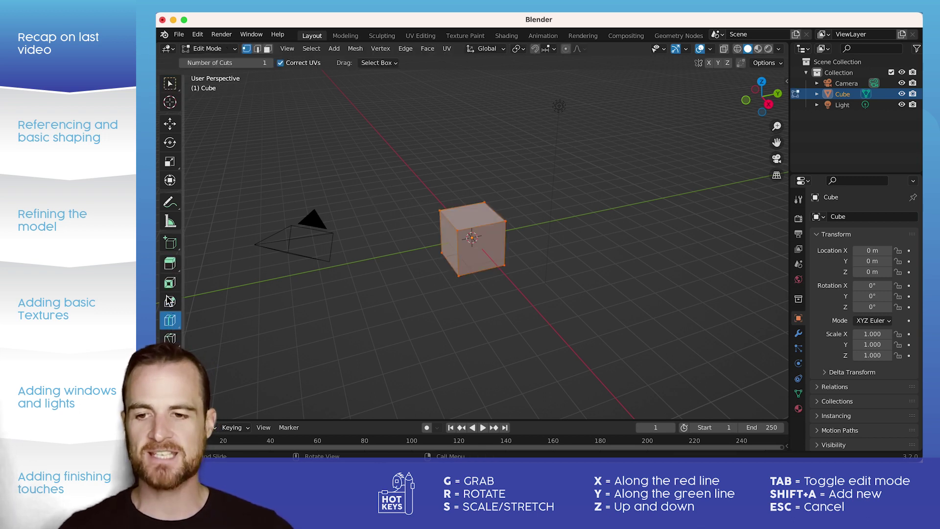
left_click(170, 265)
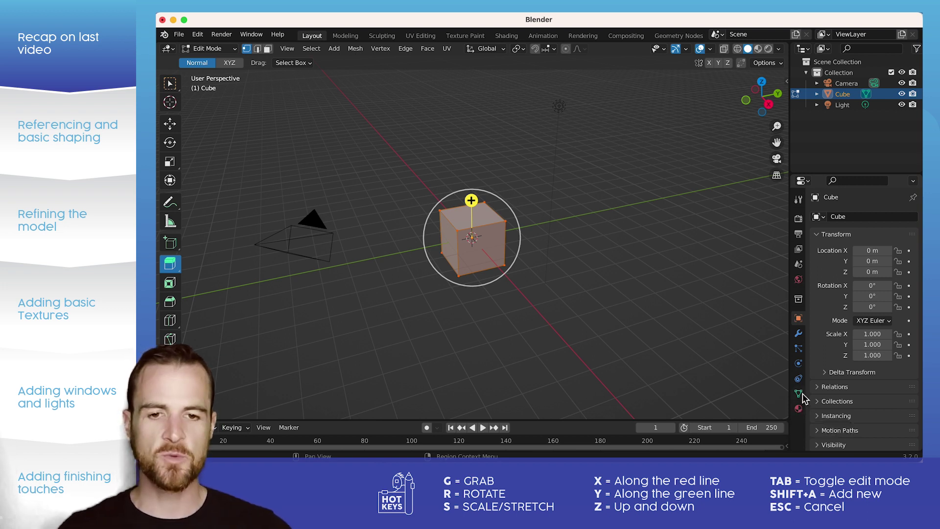
key("Tab")
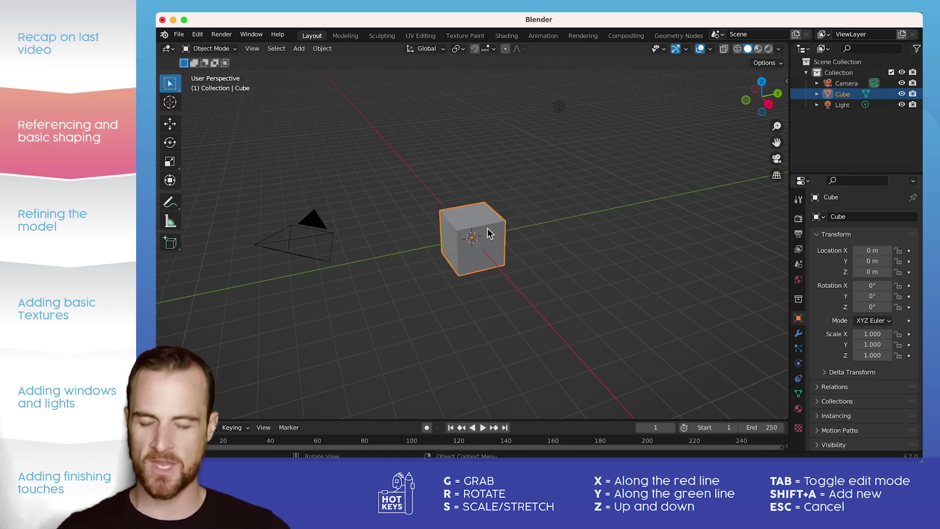
Switch to the browser to view the house reference photo on Pinterest, and return to Blender
key("super+Tab")
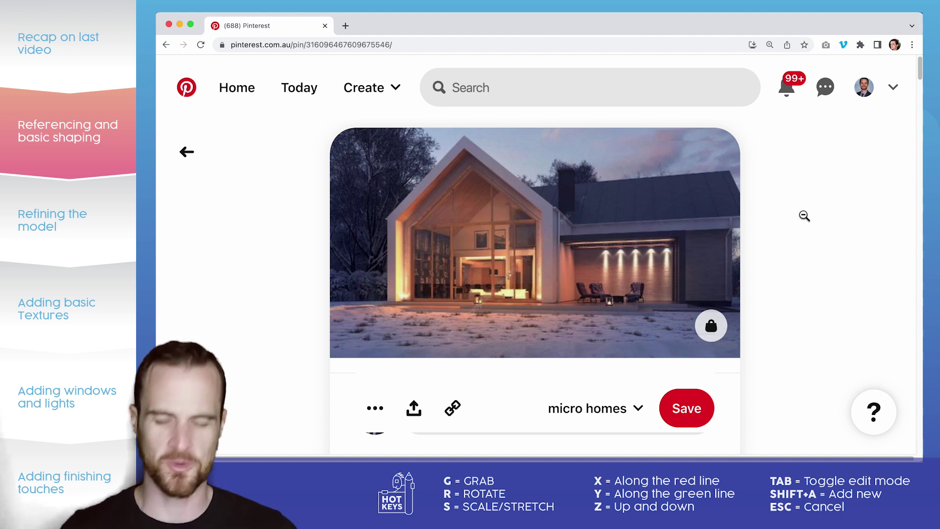
key("super+Tab")
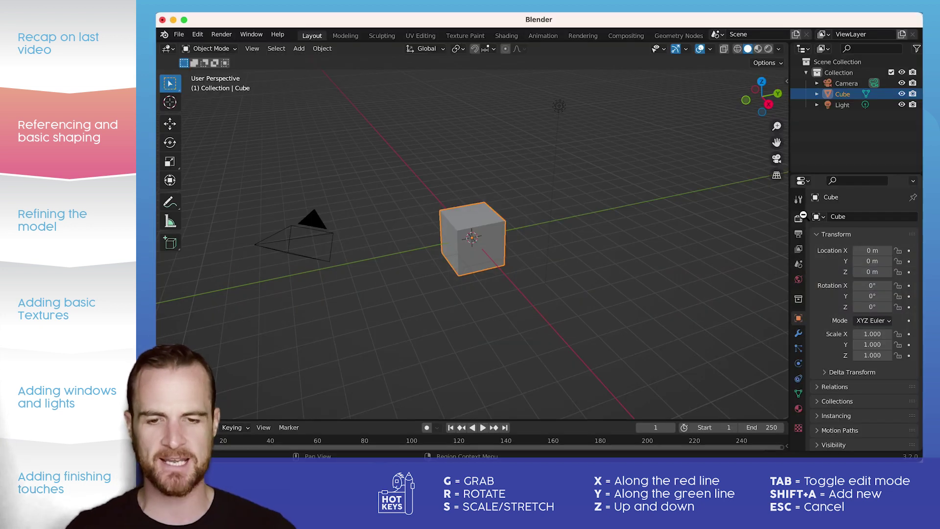
Move the cube up 1 m along the Z axis
middle_click_drag(374, 292, 475, 243)
scroll(465, 268, "up", 2)
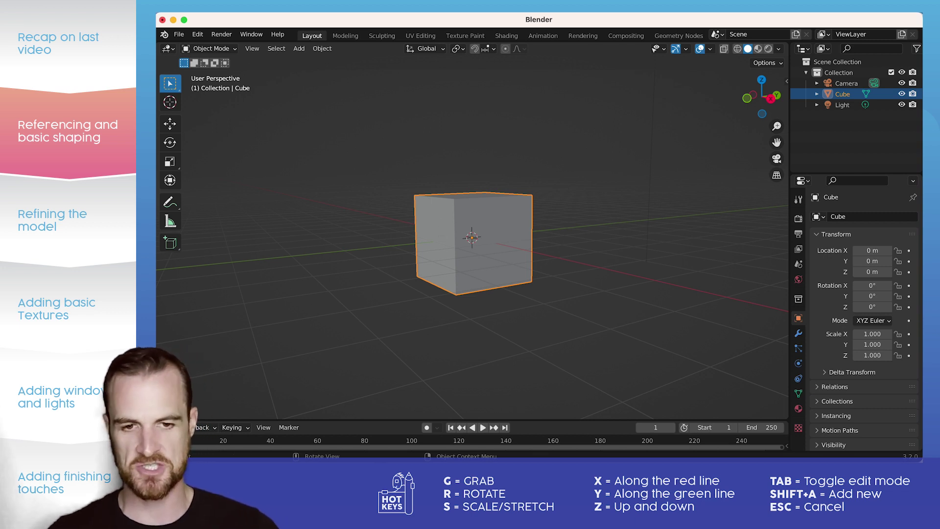
key("g")
key("z")
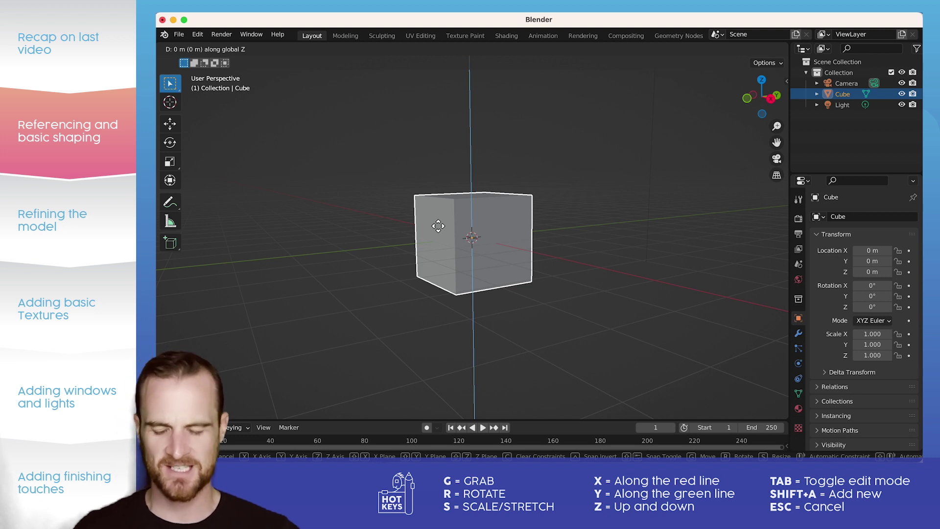
type("1")
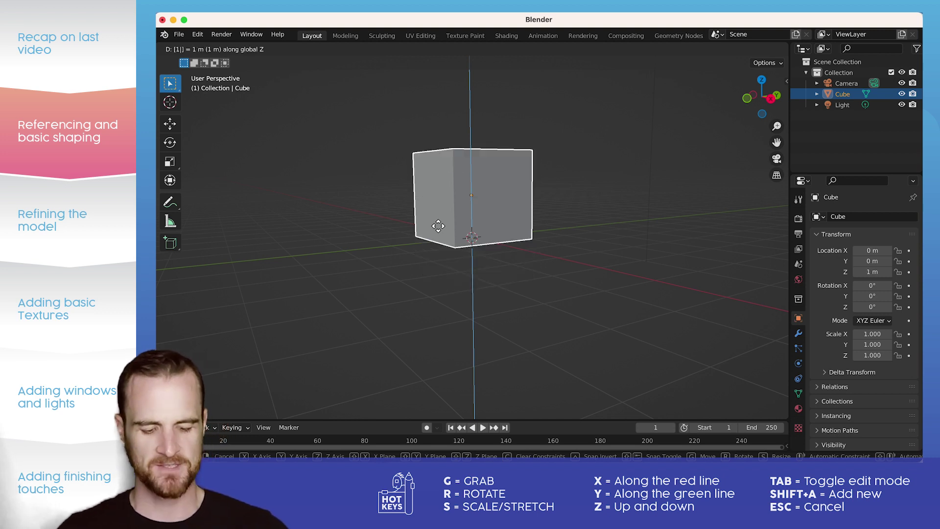
key("Return")
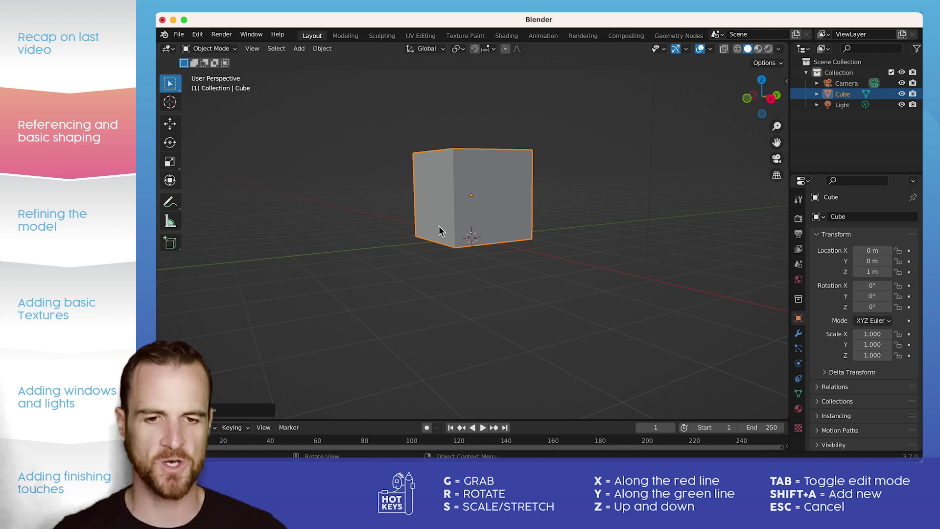
Try scaling the raised cube uniformly from its centre origin, cancelling each attempt
mouse_move(506, 258)
middle_mouse_down()
mouse_move(474, 247)
mouse_move(493, 271)
middle_mouse_up()
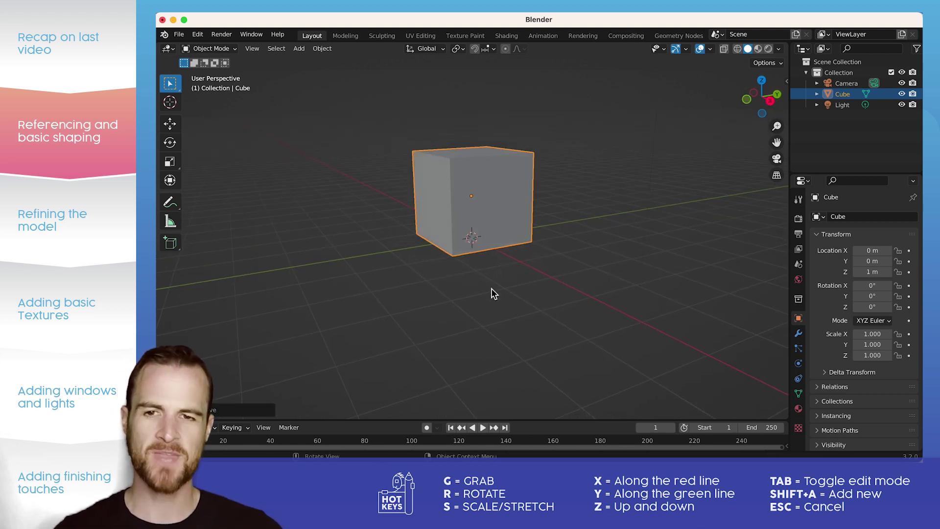
left_click(317, 52)
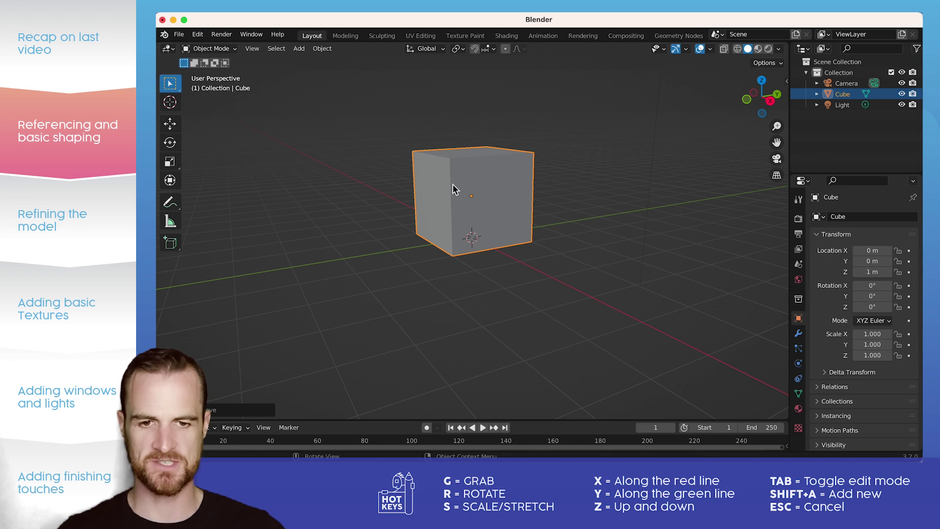
key("s")
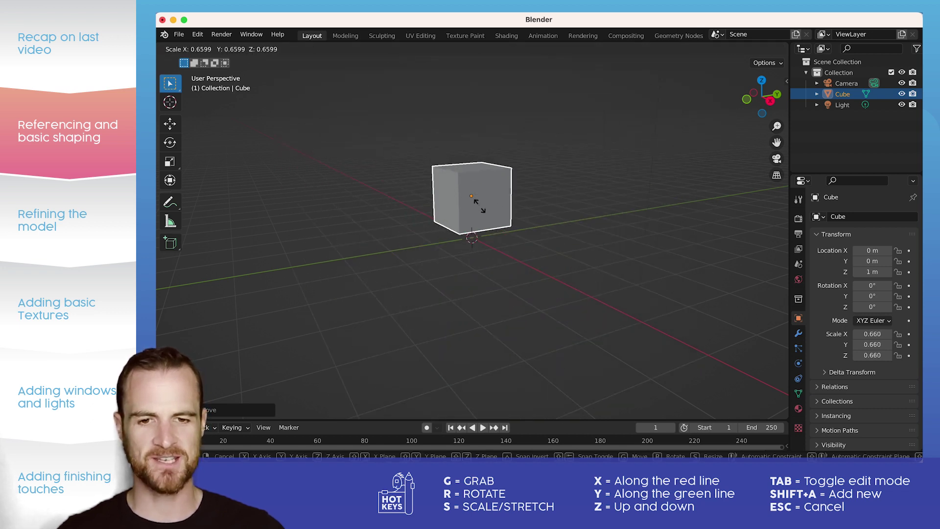
key("Escape")
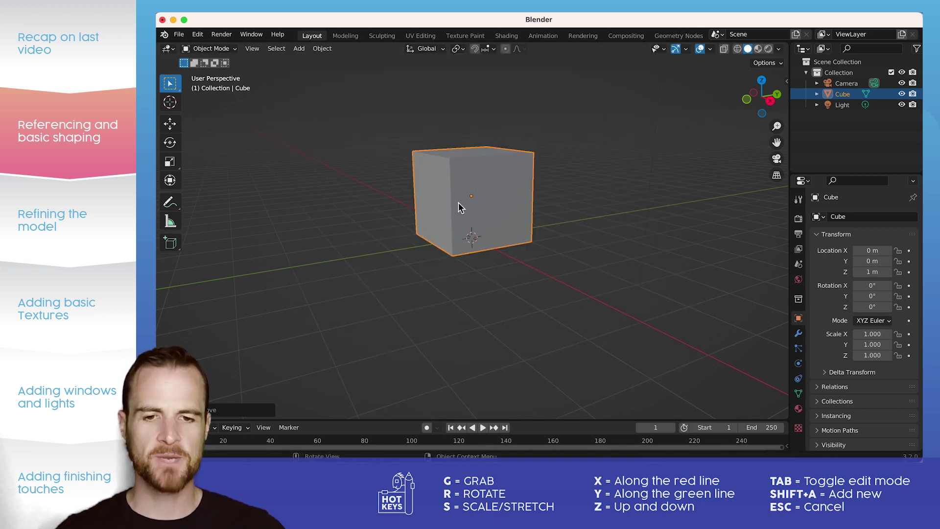
middle_click_drag(480, 217, 468, 205)
key("s")
key("Escape")
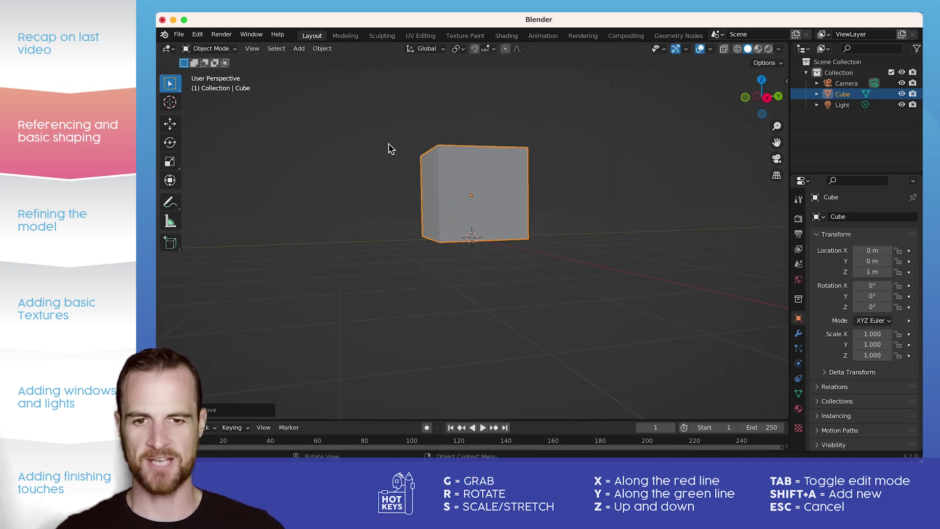
Set the cube's origin to the 3D cursor at the centre of its base
left_click(322, 49)
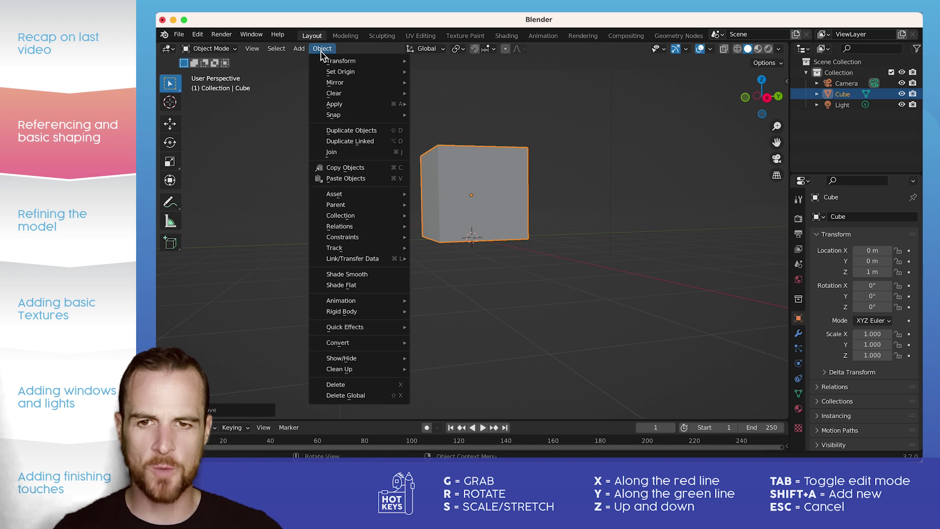
mouse_move(341, 72)
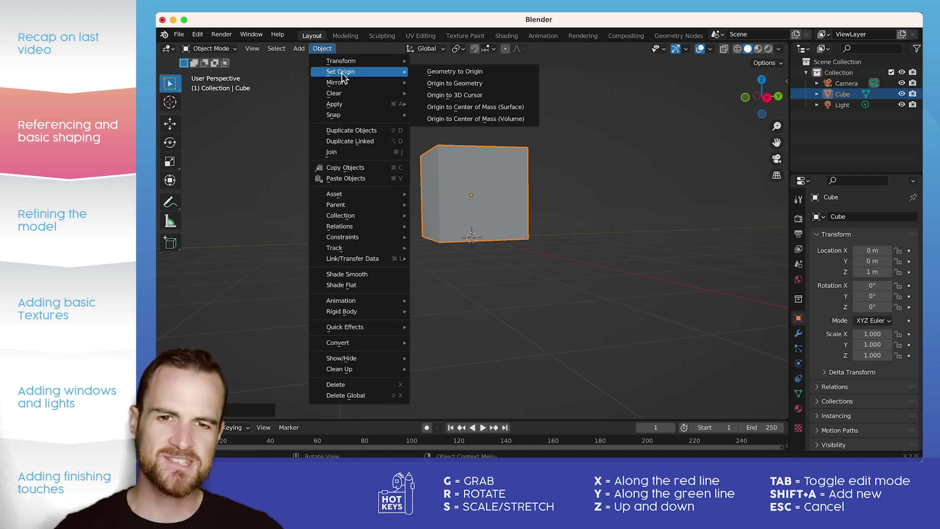
left_click(461, 96)
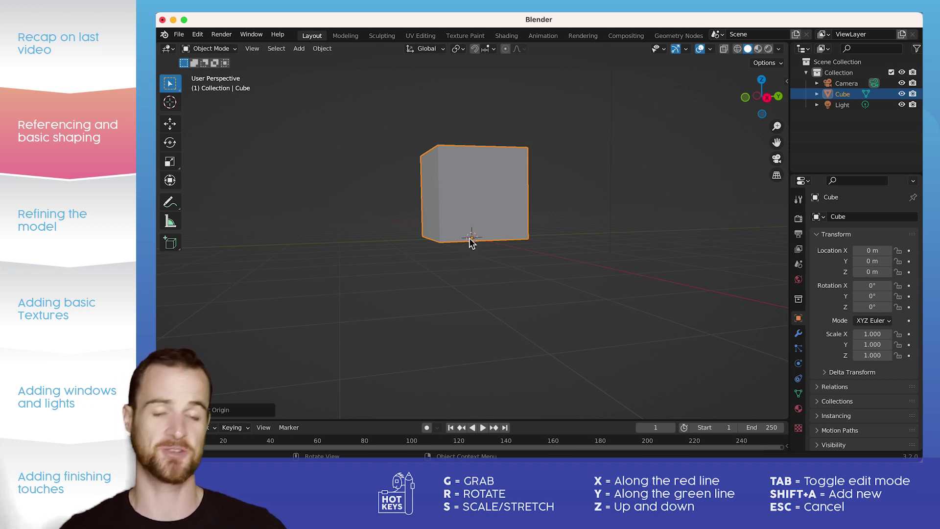
Try scaling the cube uniformly from its base origin, then cancel the scaling
middle_click_drag(472, 243, 480, 245)
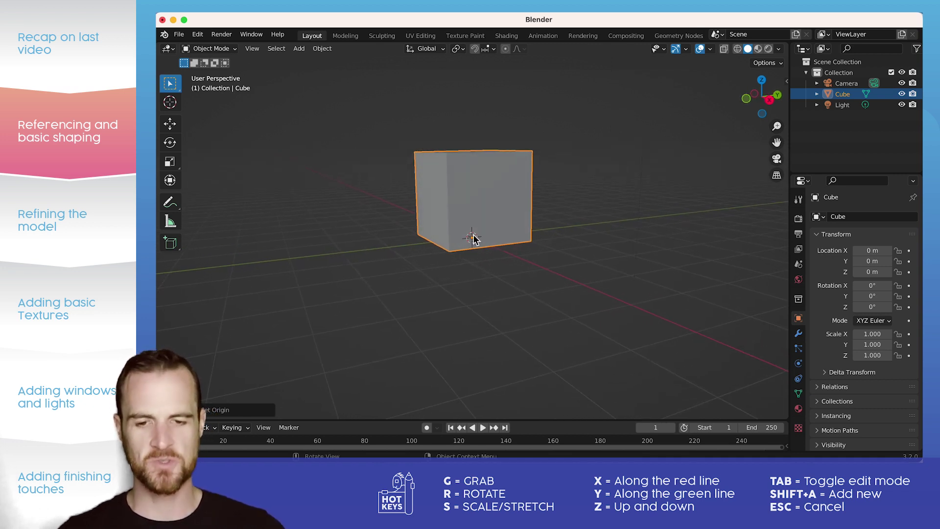
key("s")
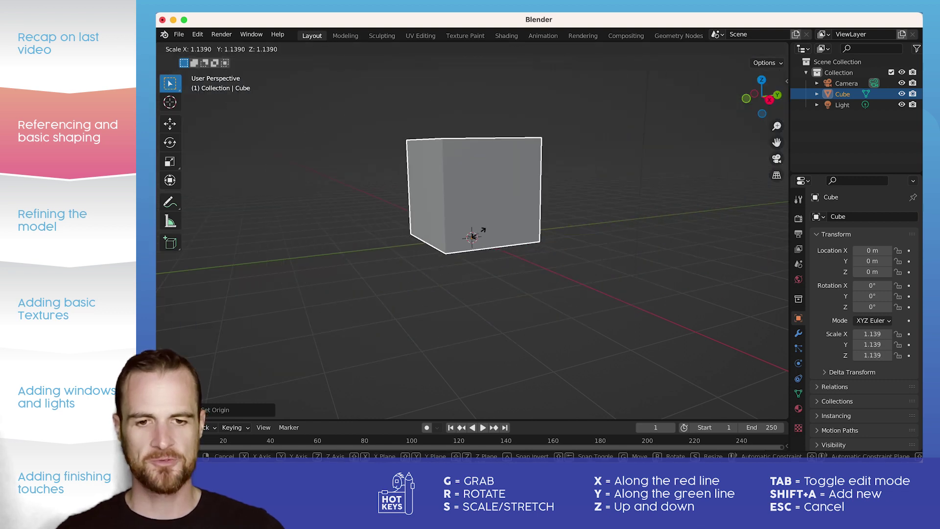
key("Escape")
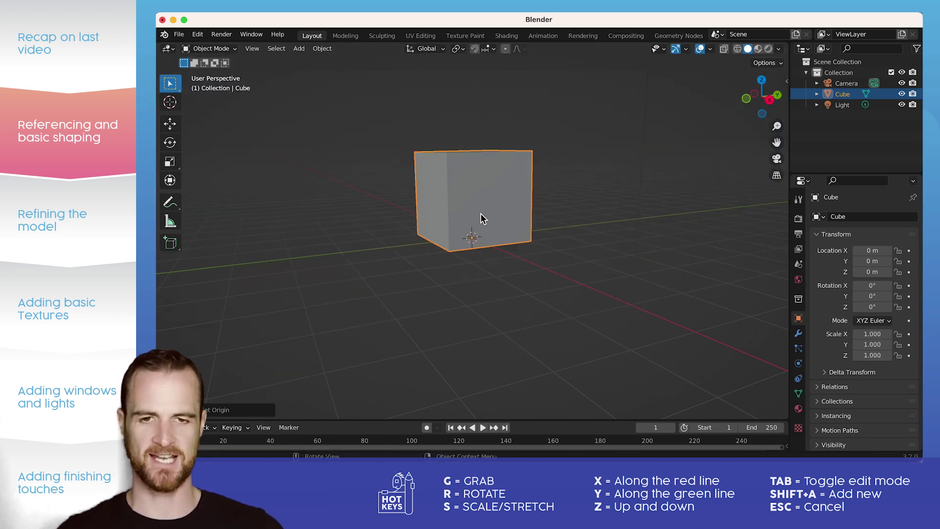
Check the house's proportions in the Pinterest reference photo in the browser, and return to Blender
middle_click_drag(480, 209, 422, 241)
key("super+Tab")
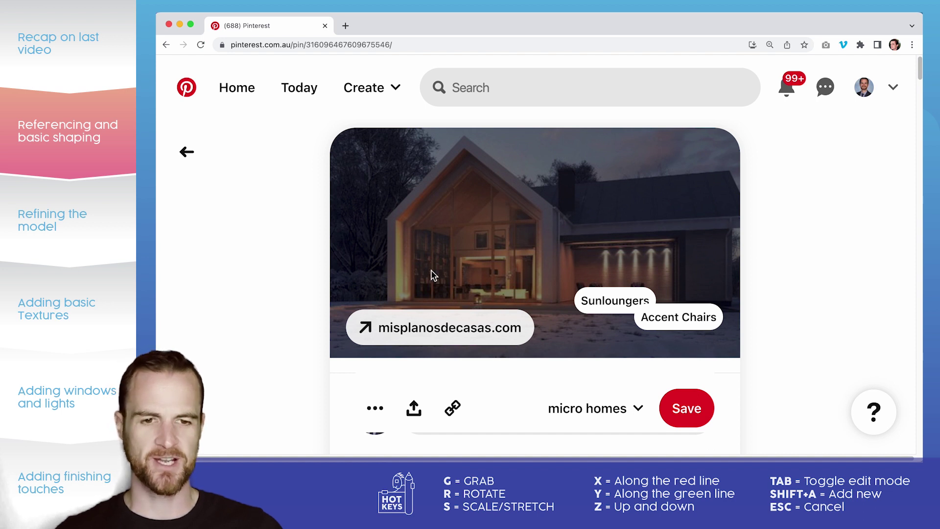
key("super+Tab")
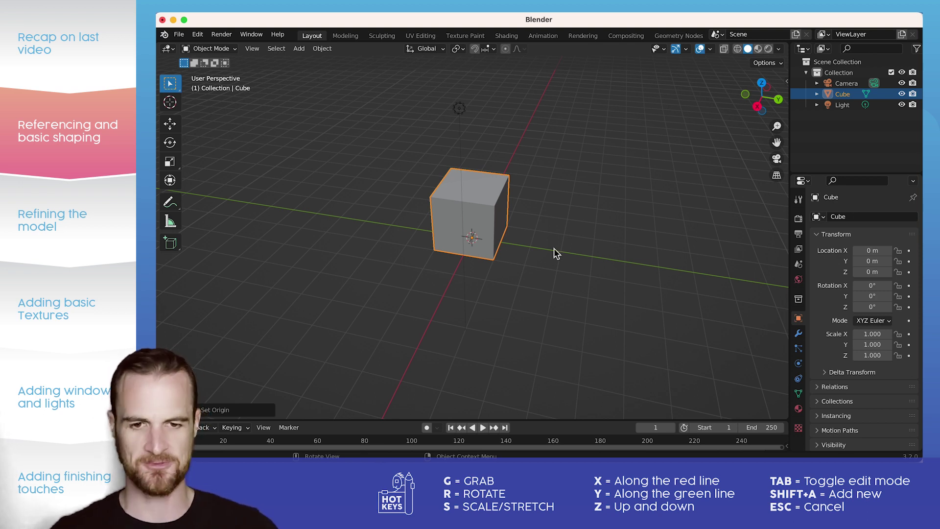
Stretch the cube into a long block by scaling it to about 1.96 along Y and about 3.32 along X
key("s")
key("y")
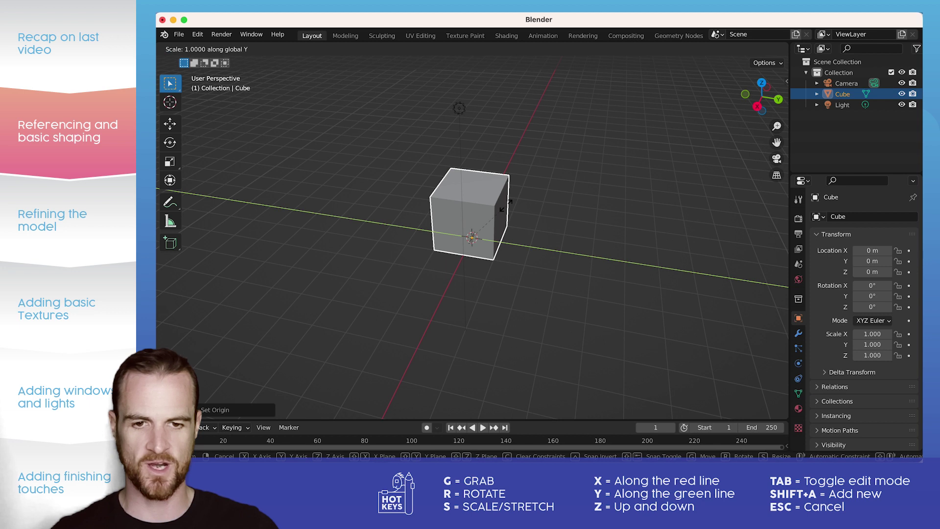
left_click(557, 203)
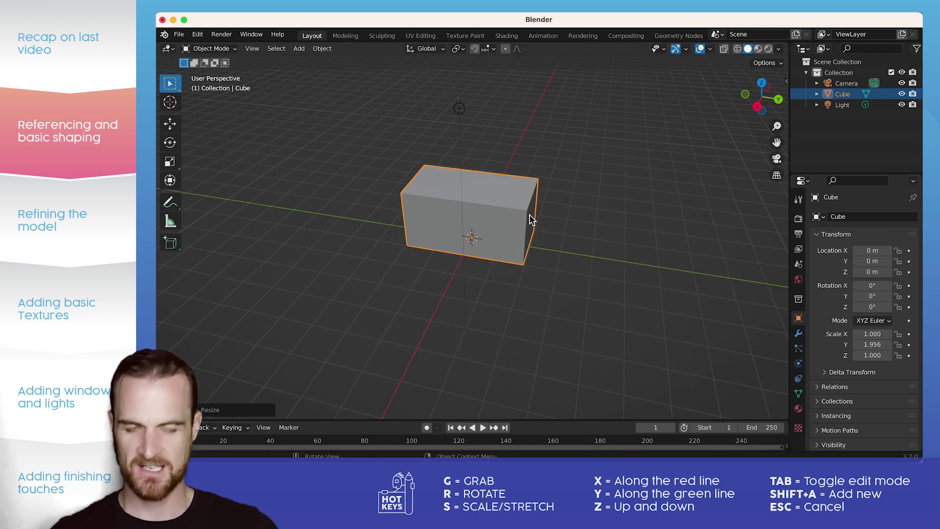
key("s")
key("x")
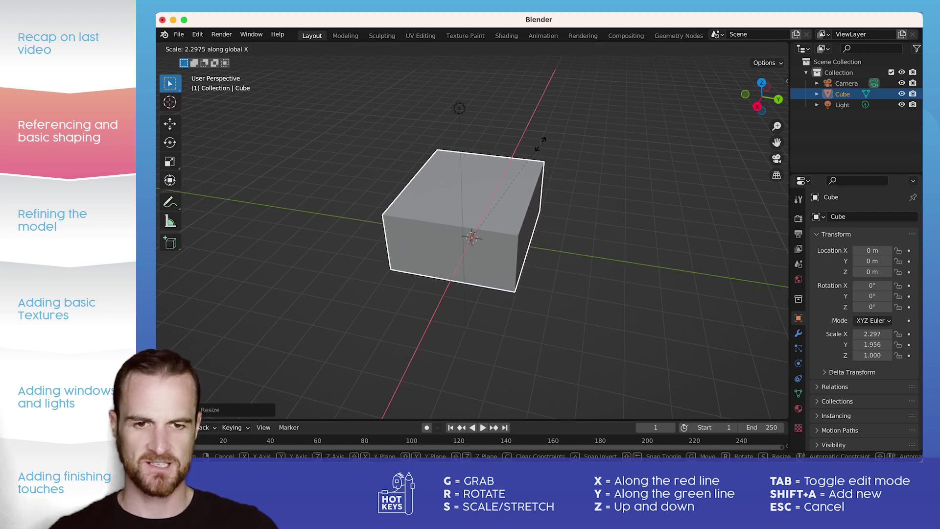
left_click(566, 96)
mouse_move(536, 195)
middle_mouse_down()
mouse_move(525, 178)
mouse_move(536, 202)
middle_mouse_up()
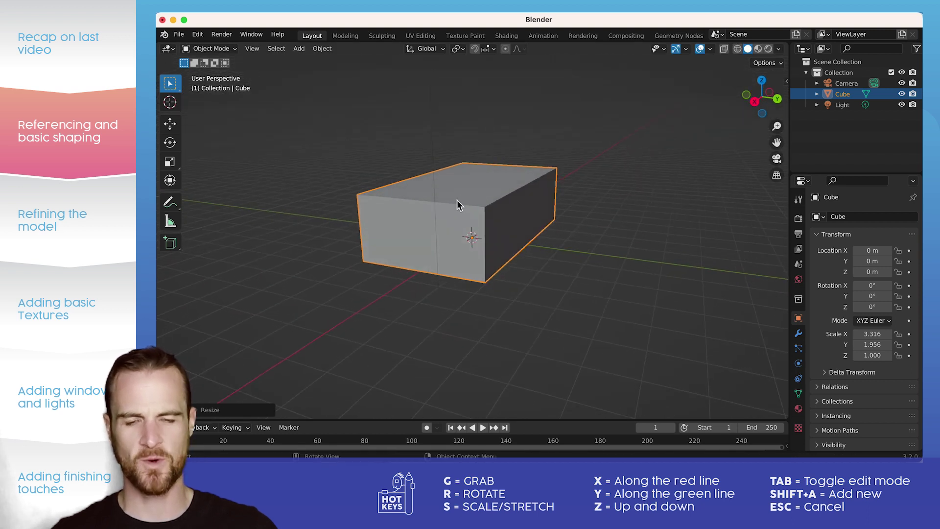
In Edit Mode with face selection, extrude the block's top face upward to add a second storey of roughly equal height
key("Tab")
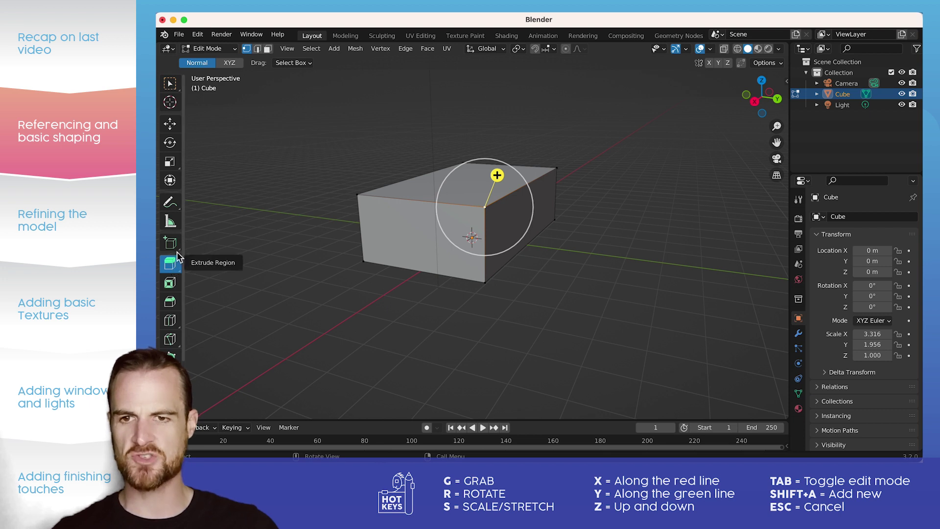
left_click(268, 48)
left_click(435, 170)
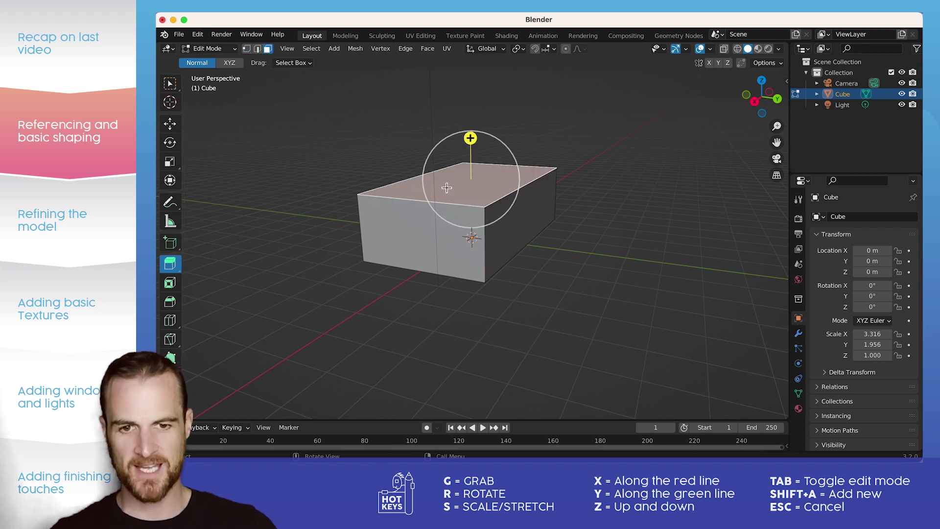
left_click_drag(471, 138, 469, 89)
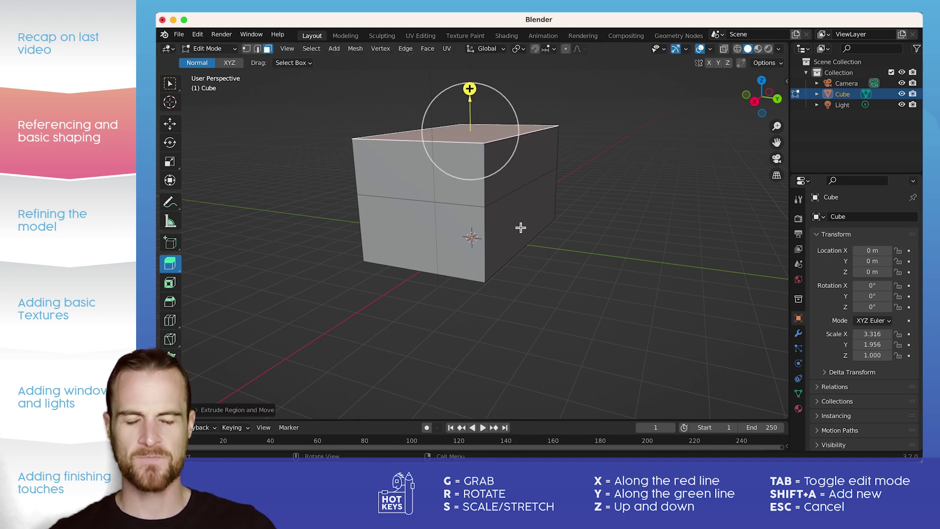
Add a lengthwise loop cut down the middle of the block and a crosswise loop cut toward its front end
left_click(170, 320)
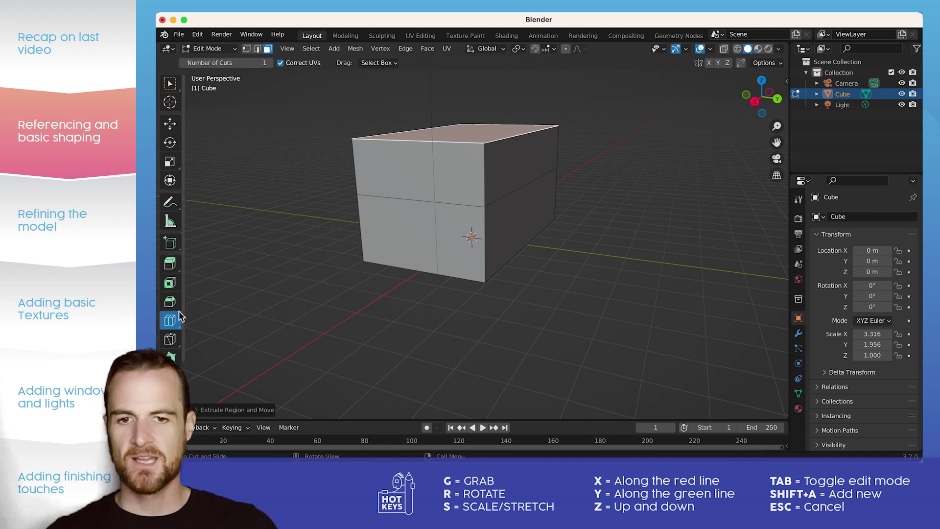
left_click_drag(413, 150, 396, 196)
mouse_move(531, 136)
left_mouse_down()
mouse_move(508, 142)
mouse_move(516, 135)
left_mouse_up()
middle_click_drag(548, 160, 252, 100)
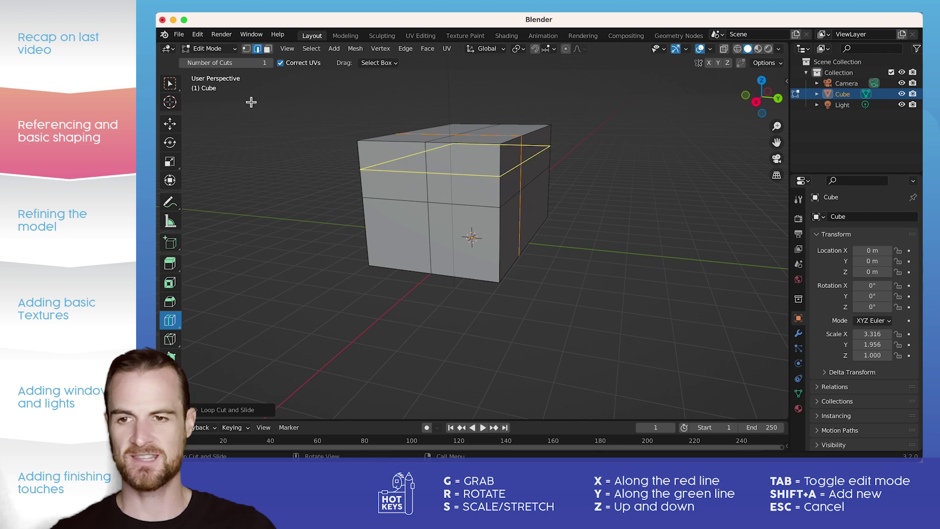
Add another crosswise loop cut around the block, between the existing crosswise cut and the far end
left_click(170, 83)
middle_click_drag(353, 151, 188, 283)
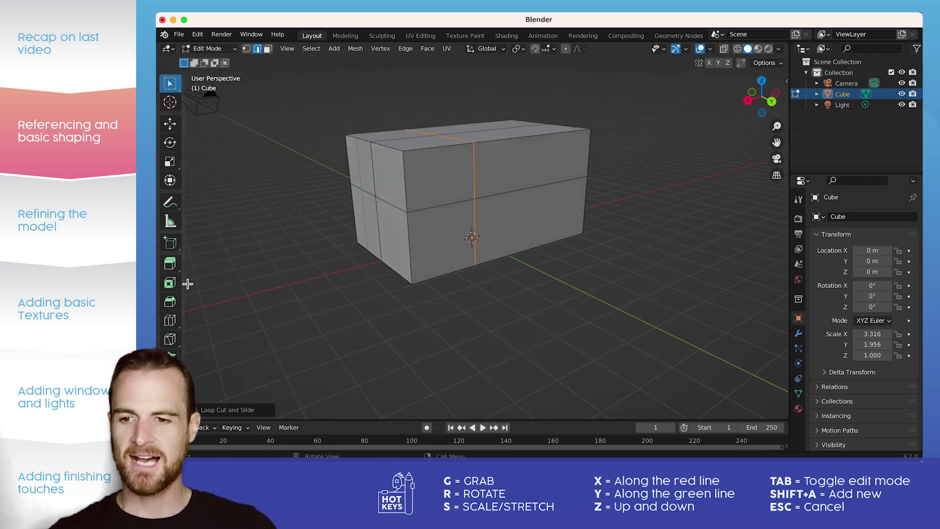
left_click(171, 321)
left_click(539, 141)
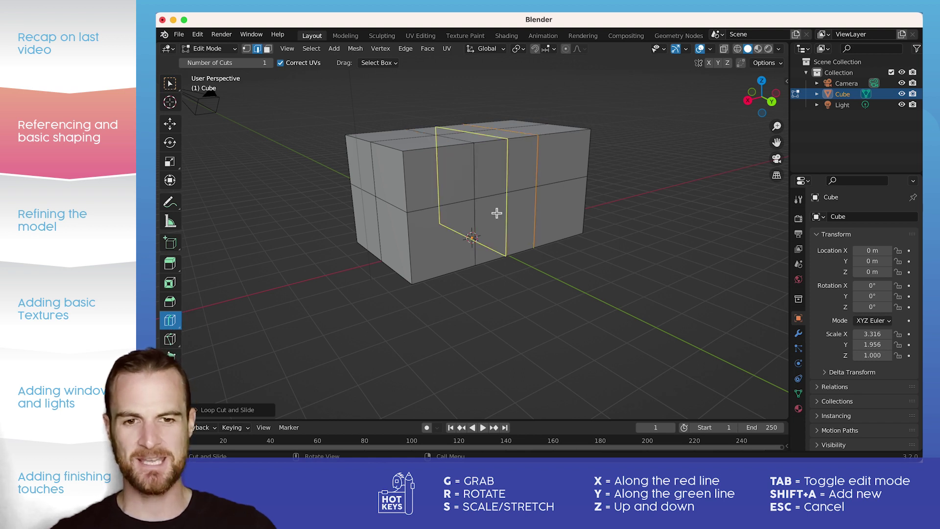
Select the block's four long-side faces beyond the front crosswise cut, check the Pinterest reference, and extrude them outward into a perpendicular wing
left_click(170, 84)
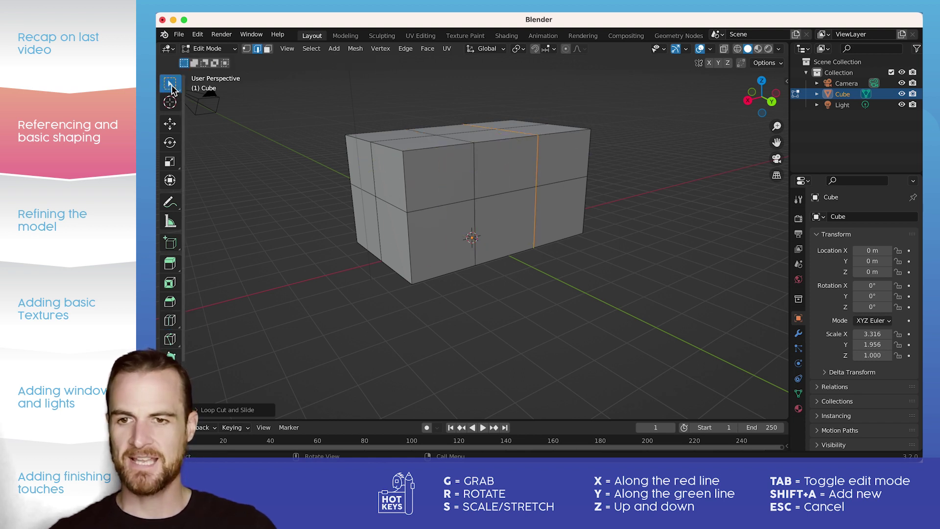
left_click(268, 49)
left_click(520, 172)
left_click(563, 166, "shift")
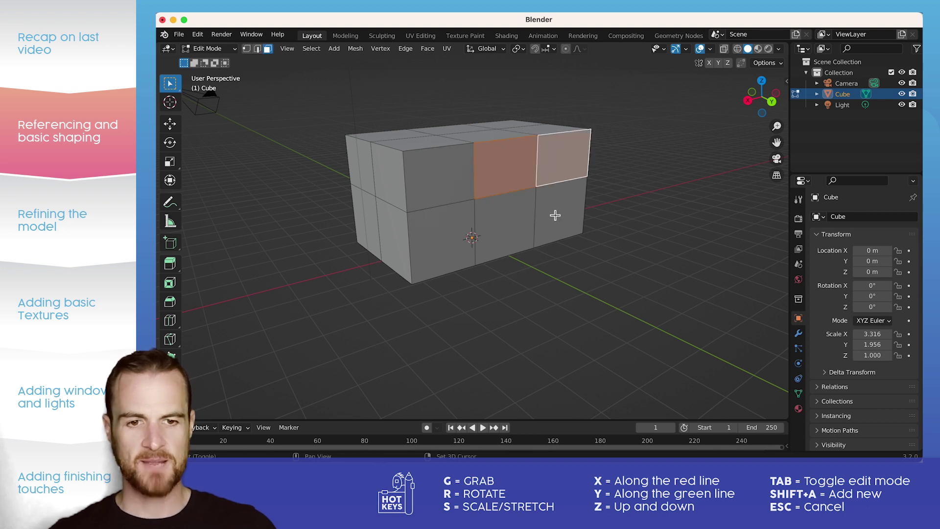
left_click(521, 237, "shift")
left_click(548, 221, "shift")
key("super+Tab")
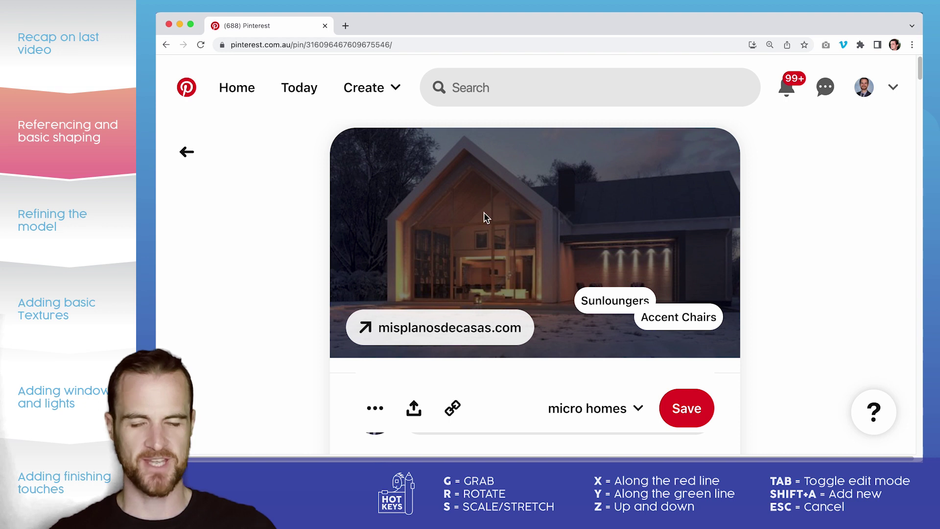
key("super+Tab")
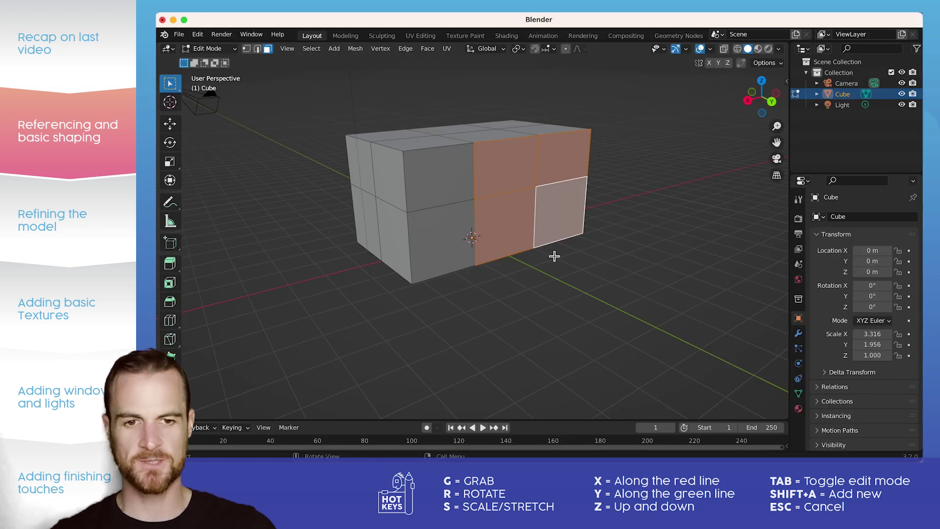
middle_click_drag(554, 256, 591, 248)
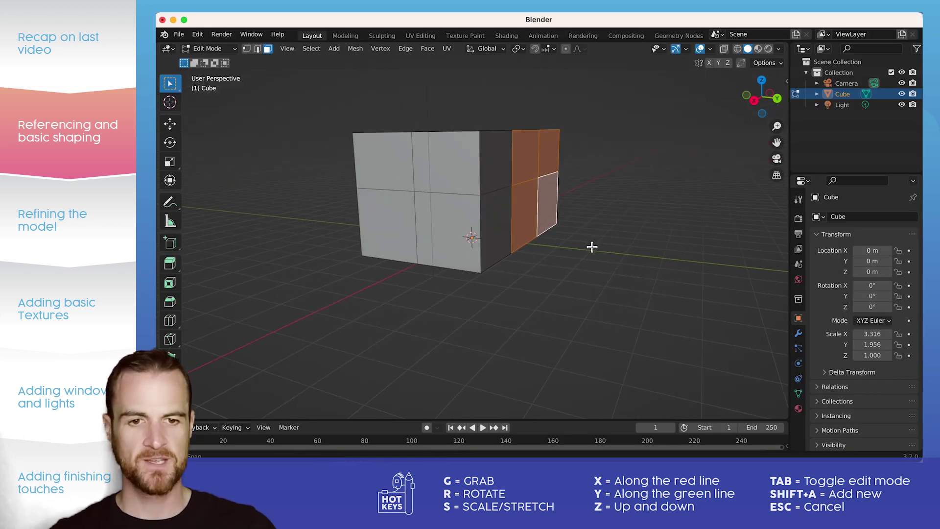
left_click(170, 263)
left_click_drag(577, 185, 714, 190)
mouse_move(284, 143)
middle_mouse_down()
mouse_move(298, 161)
mouse_move(284, 143)
middle_mouse_up()
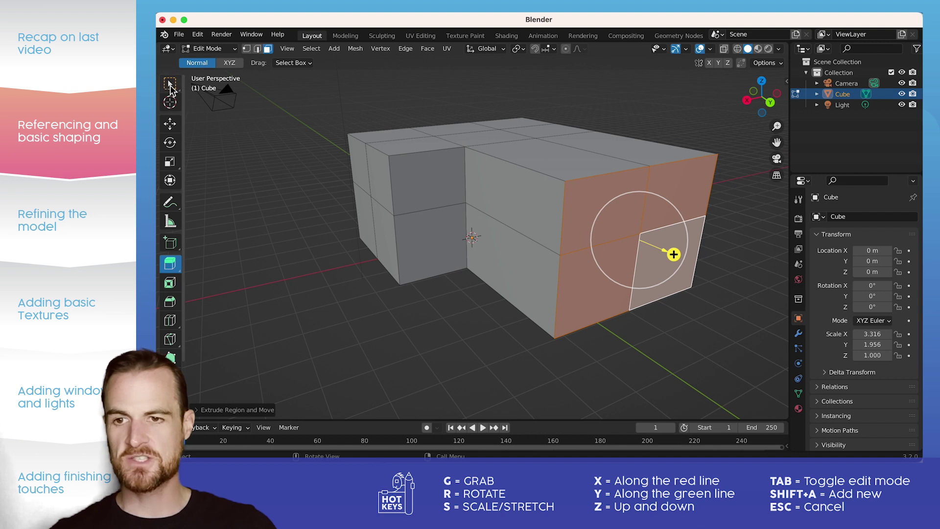
Select the outer top edges along both long sides of the main block and wing, and lower them along Z to just above the horizontal cut
left_click(170, 85)
left_click(258, 50)
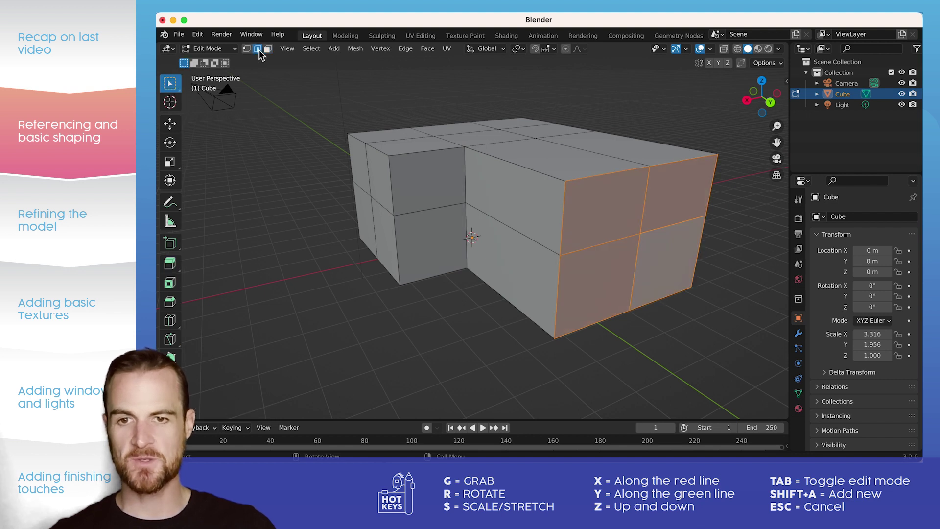
left_click(429, 151)
left_click(482, 154, "shift")
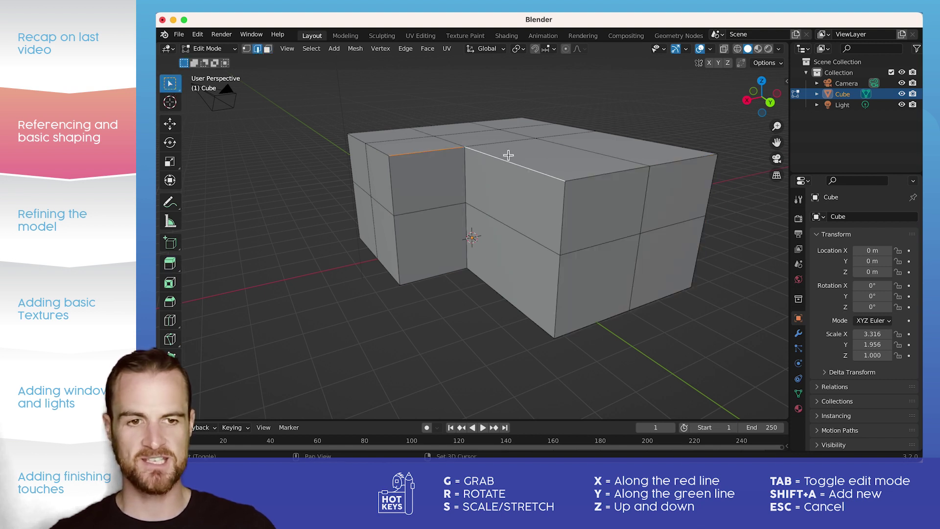
left_click(647, 143, "shift")
left_click(576, 127, "shift")
left_click(499, 122, "shift")
left_click(426, 129, "shift")
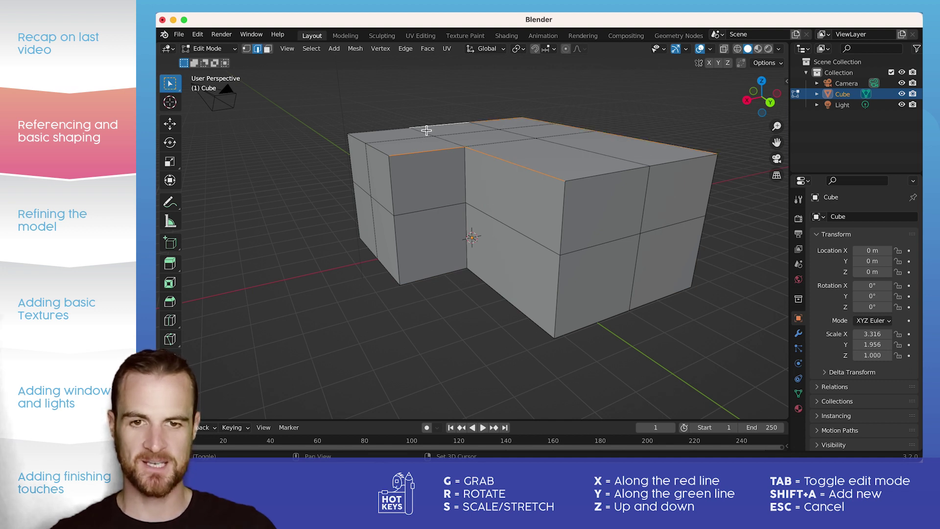
left_click(378, 134, "shift")
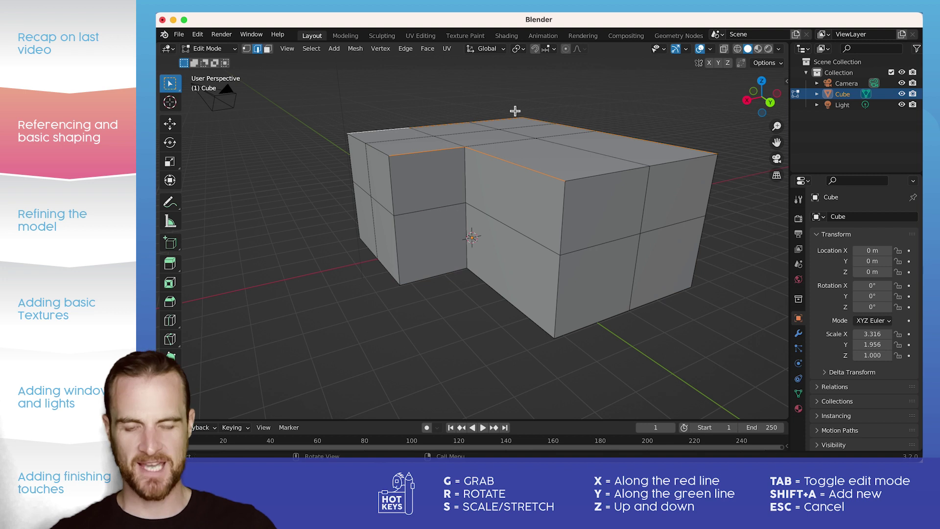
key("g")
key("z")
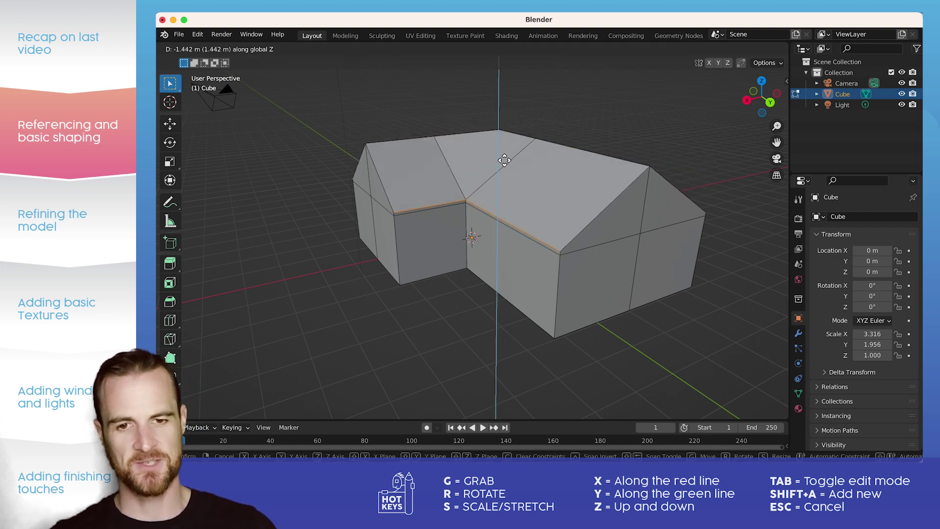
left_click(501, 171)
Knife-cut the roof from the inner corner where the two wings meet up to the ridge junction
middle_click_drag(501, 170, 490, 79)
scroll(505, 122, "up", 3)
middle_click_drag(530, 120, 405, 118)
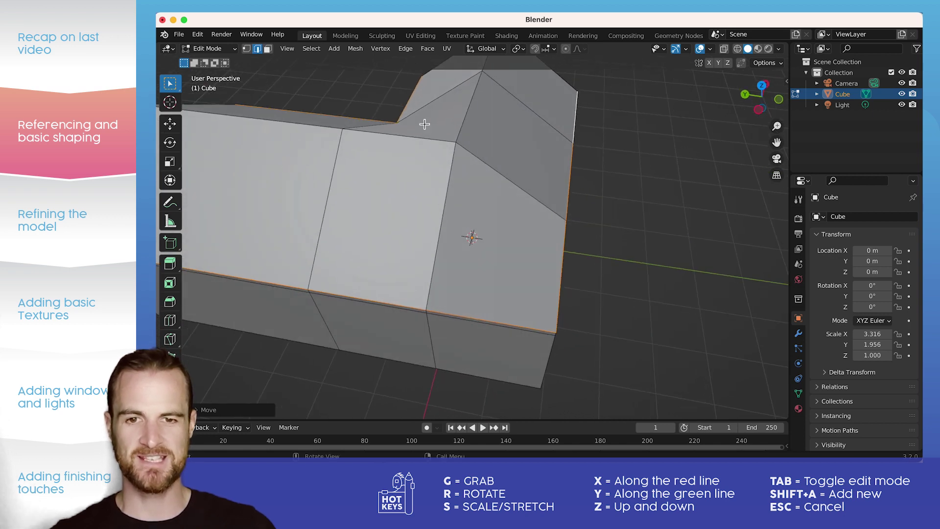
middle_click_drag(411, 128, 594, 115)
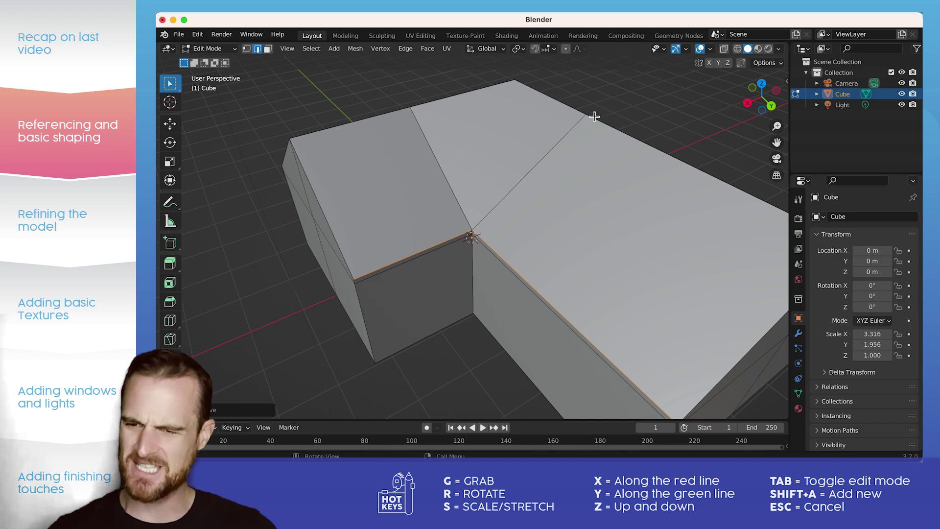
left_click(170, 340)
middle_click_drag(430, 252, 504, 210)
left_click(510, 208)
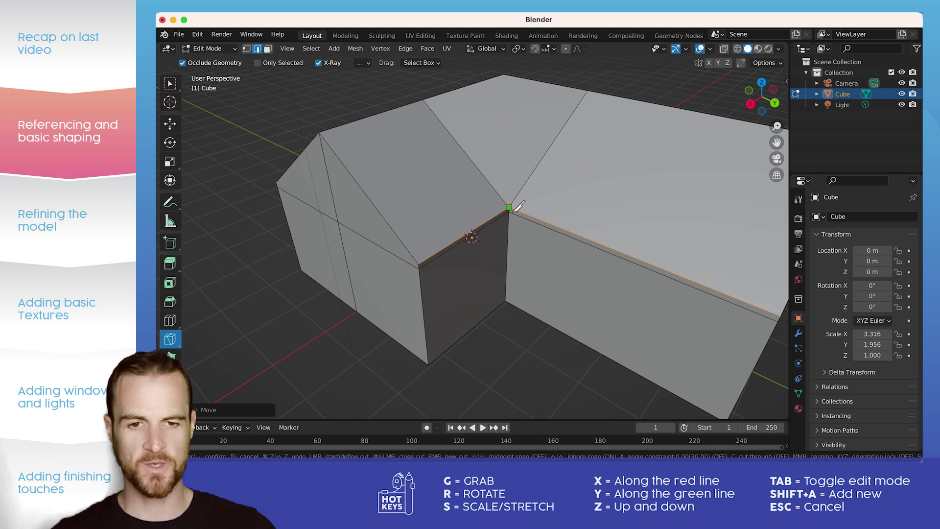
left_click(504, 75)
key("Return")
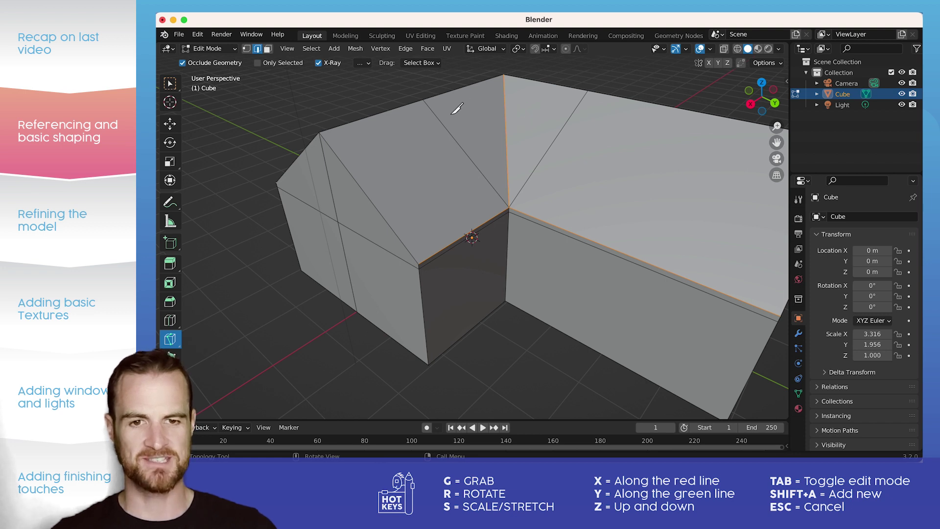
Knife-cut the rear roof slope from the ridge junction down to the outer back corner
middle_click_drag(547, 147, 489, 137)
key("k")
left_click(481, 144)
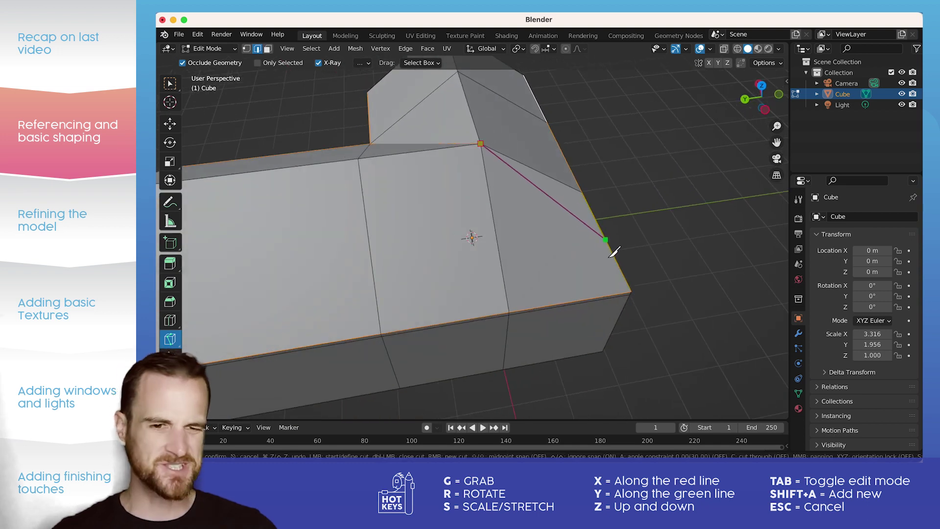
left_click(631, 294)
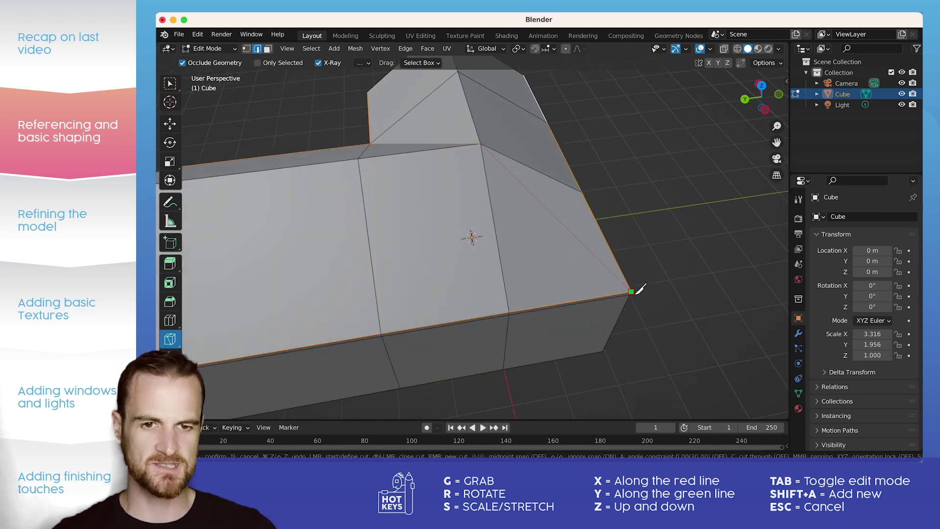
key("Return")
Check the Pinterest reference, select all four faces of the front gable end, and inset them with a narrow border
middle_click_drag(384, 151, 582, 112)
middle_click_drag(571, 153, 544, 197, "shift")
key("super+Tab")
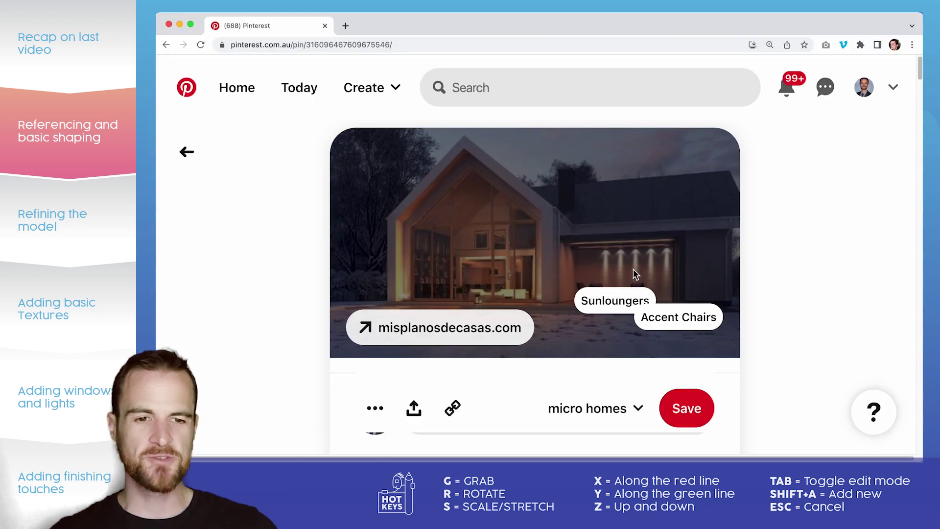
key("super+Tab")
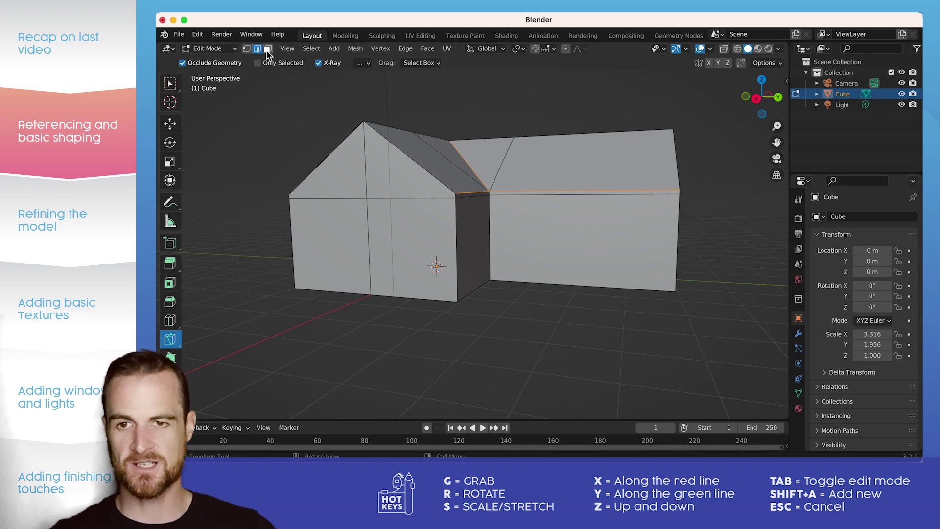
key("3")
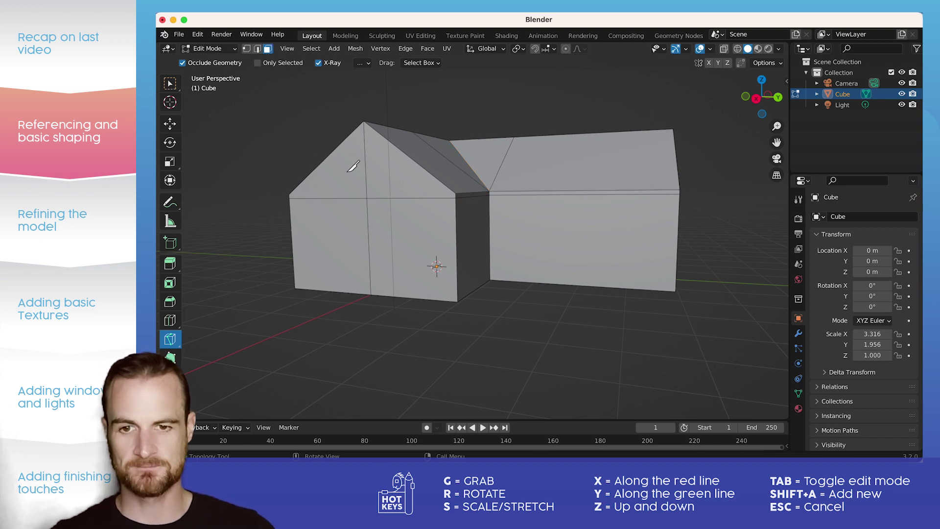
left_click(168, 85)
left_click(352, 174)
left_click(388, 176, "shift")
left_click(395, 227, "shift")
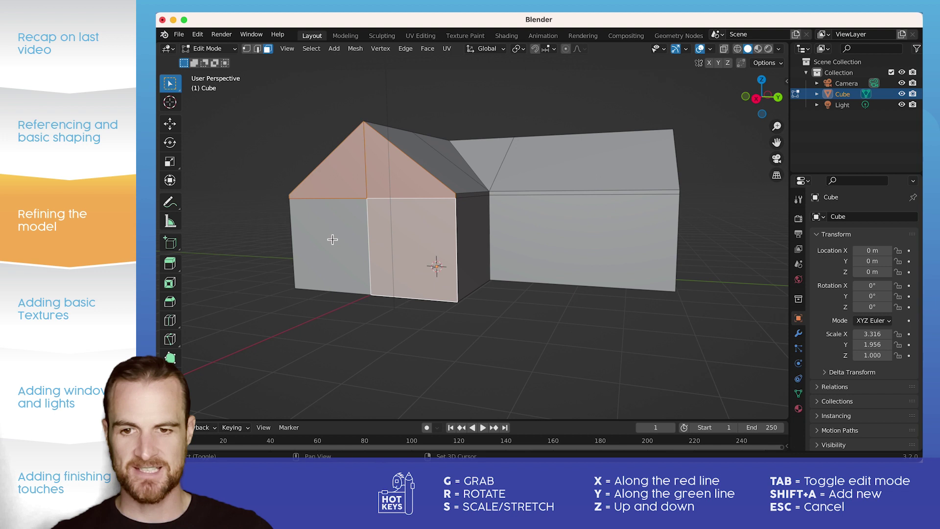
left_click(333, 239, "shift")
left_click(170, 283)
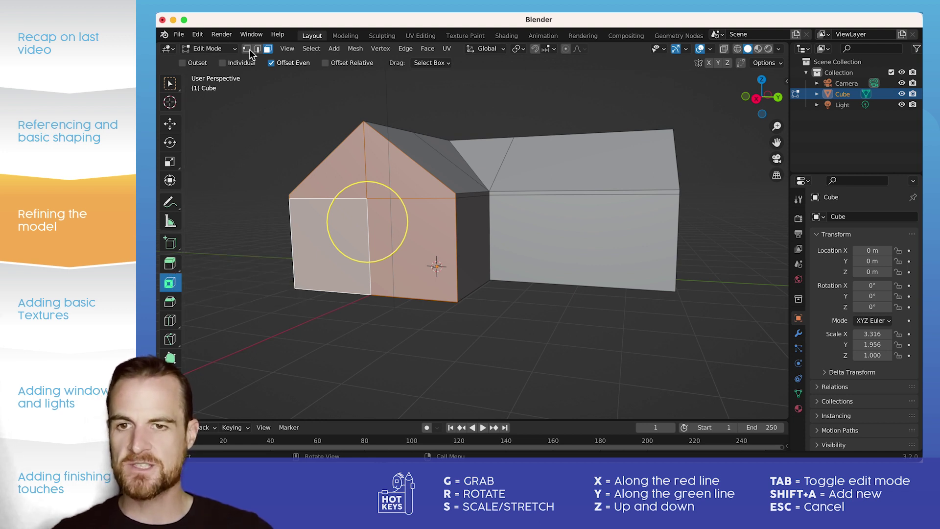
left_click_drag(376, 184, 363, 192)
left_click(364, 192)
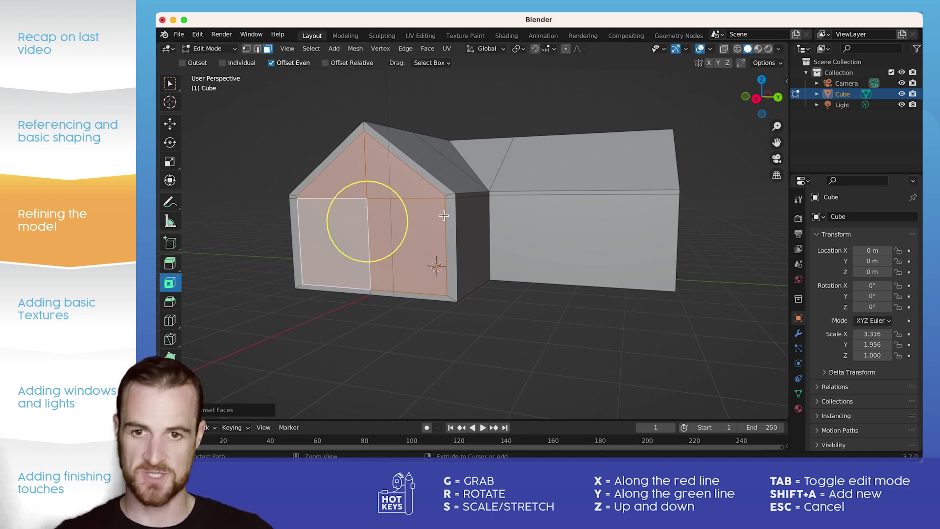
Compare with the Pinterest reference, redo the gable inset at about 0.14 m thickness, and extrude the inset faces inward
key("super+Tab")
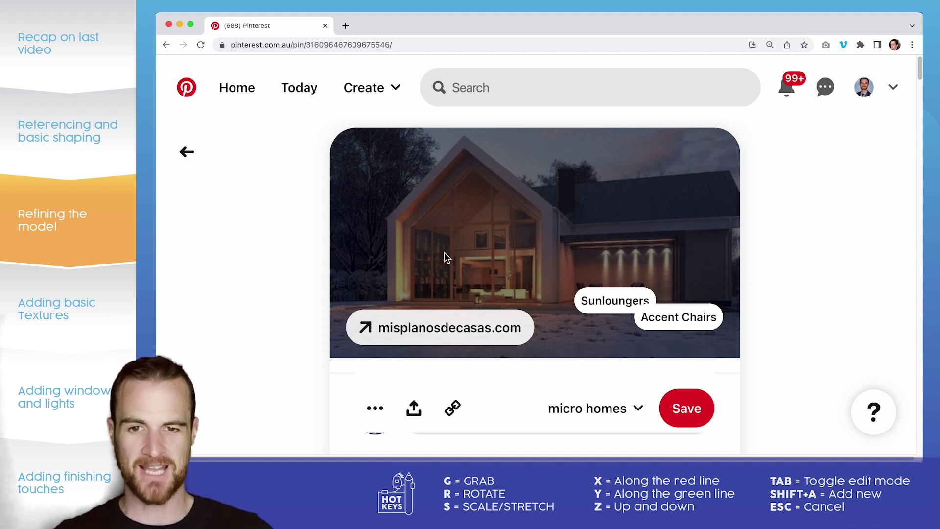
key("super+Tab")
left_click_drag(389, 191, 381, 198)
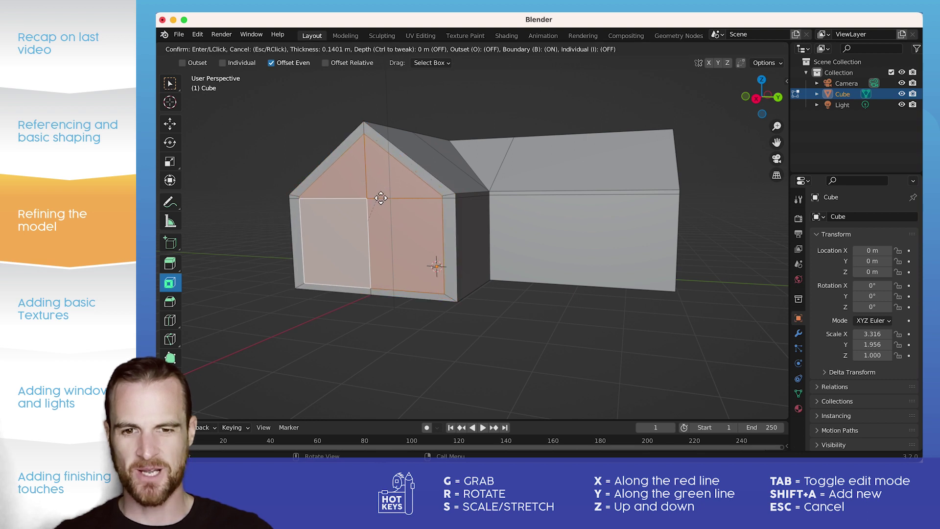
left_click(381, 198)
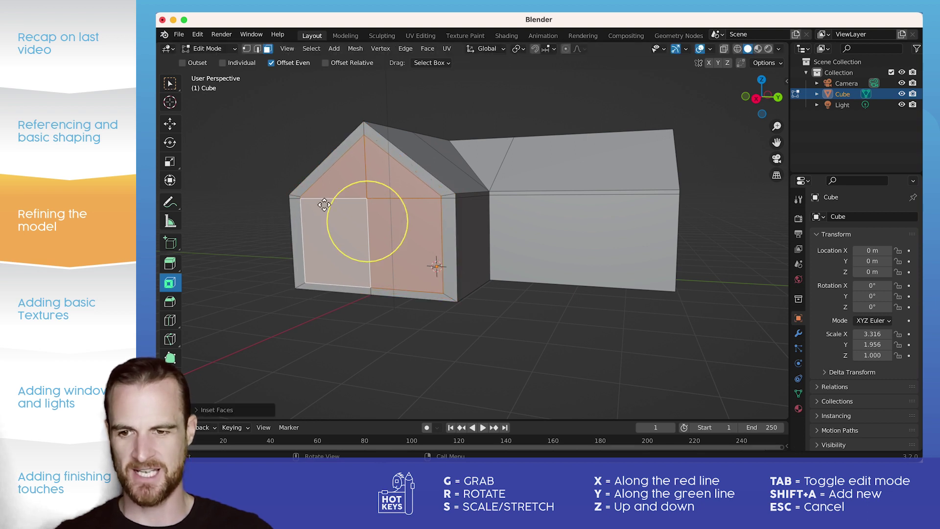
left_click(170, 263)
left_click_drag(343, 224, 350, 223)
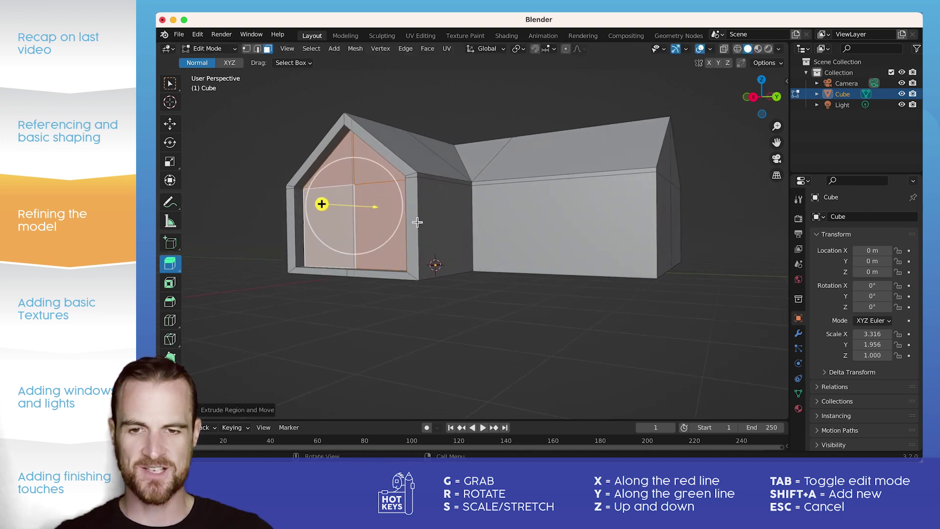
Check the Pinterest reference, inset the recessed gable faces again, and extrude them slightly inward to form a second stepped frame
key("super+Tab")
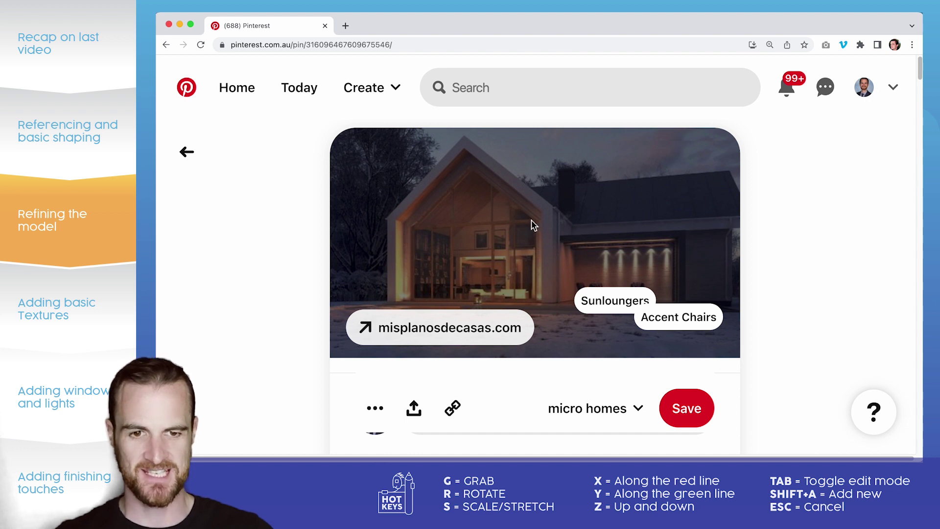
key("super+Tab")
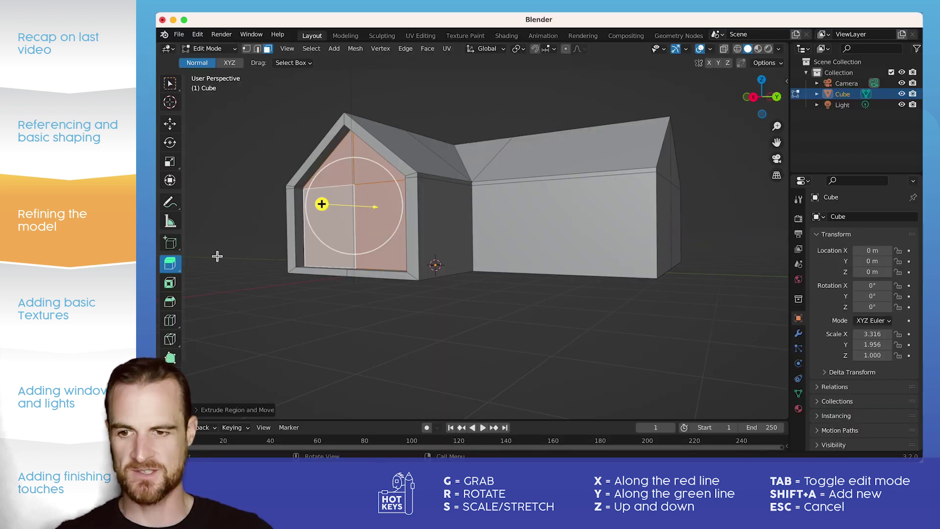
left_click(170, 283)
left_click_drag(342, 172, 329, 206)
left_click(170, 263)
Inspect the recessed gable front in Object Mode with nothing selected and compare it with the Pinterest reference
key("Tab")
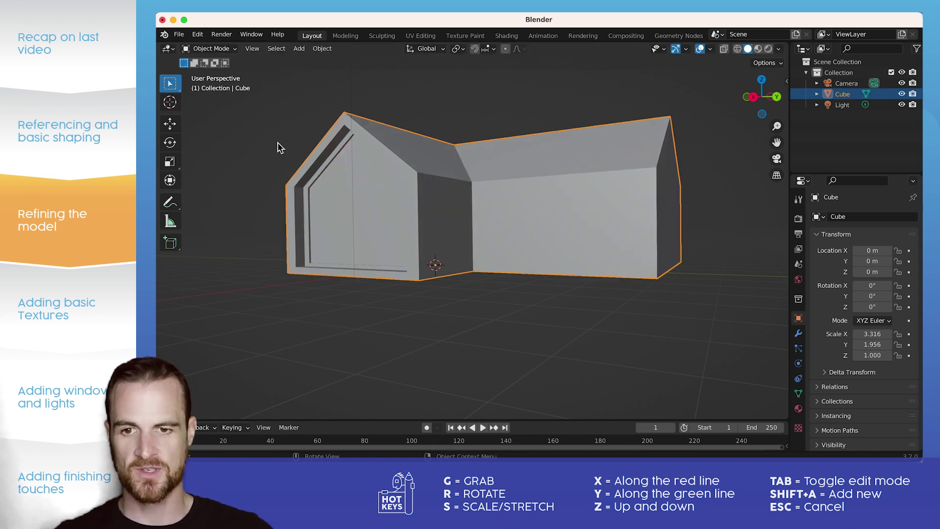
key("alt+a")
middle_click_drag(318, 227, 483, 247)
key("super+Tab")
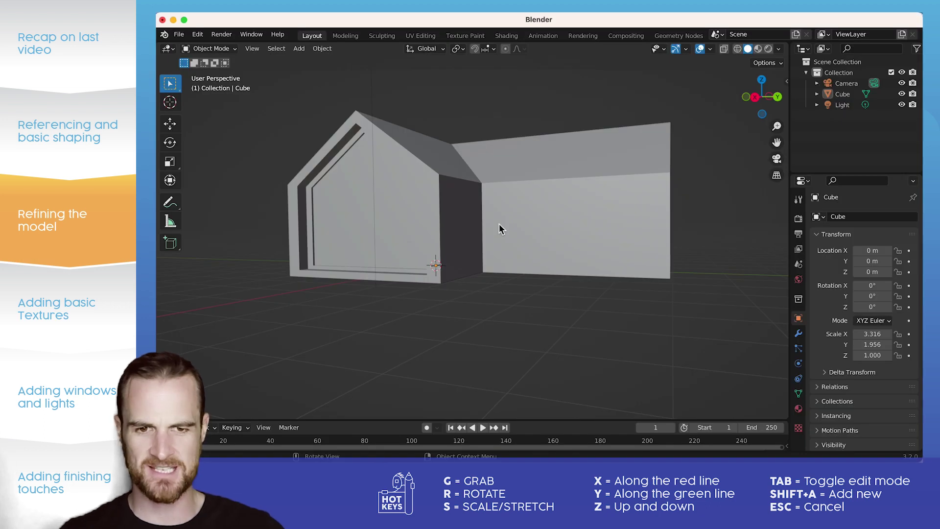
Back in Edit Mode on the house, add a horizontal loop cut just below the eaves and a crosswise loop cut near the side wing's middle
left_click(515, 203)
key("Tab")
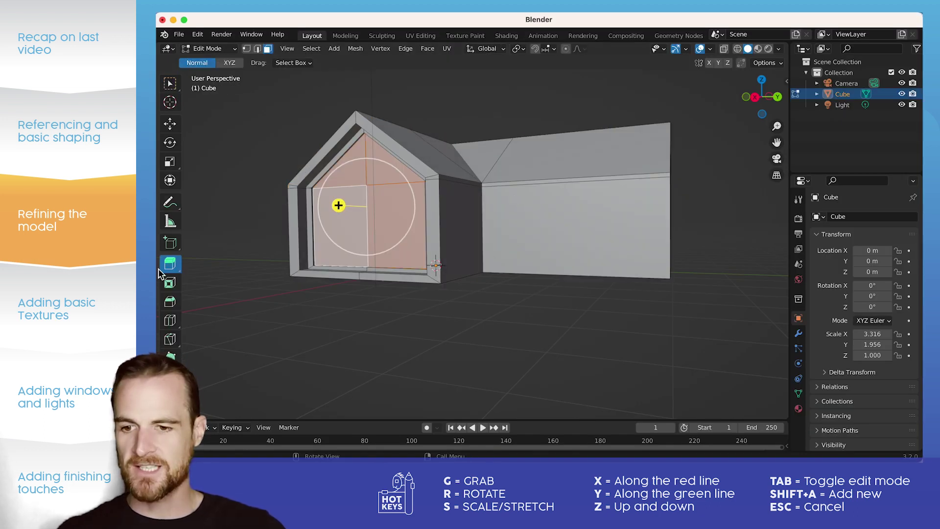
left_click(170, 320)
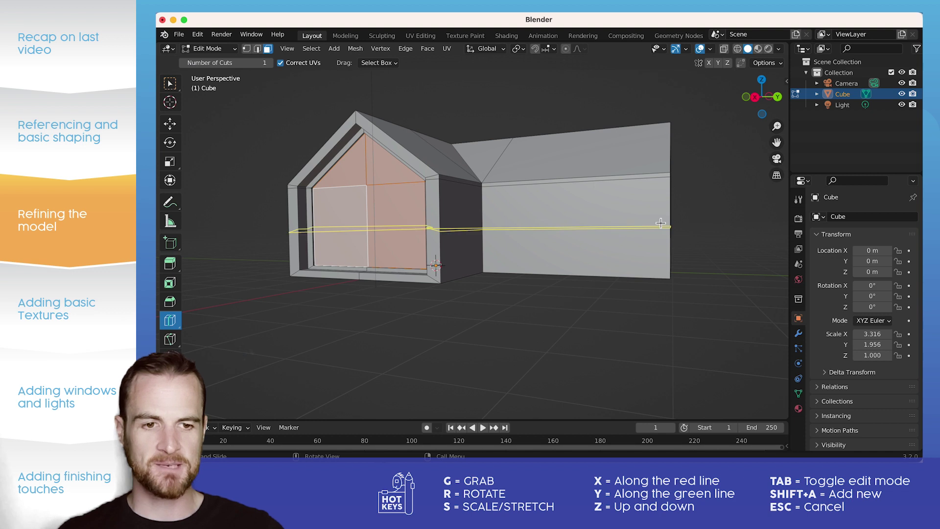
left_click_drag(668, 222, 649, 163)
left_click(169, 84)
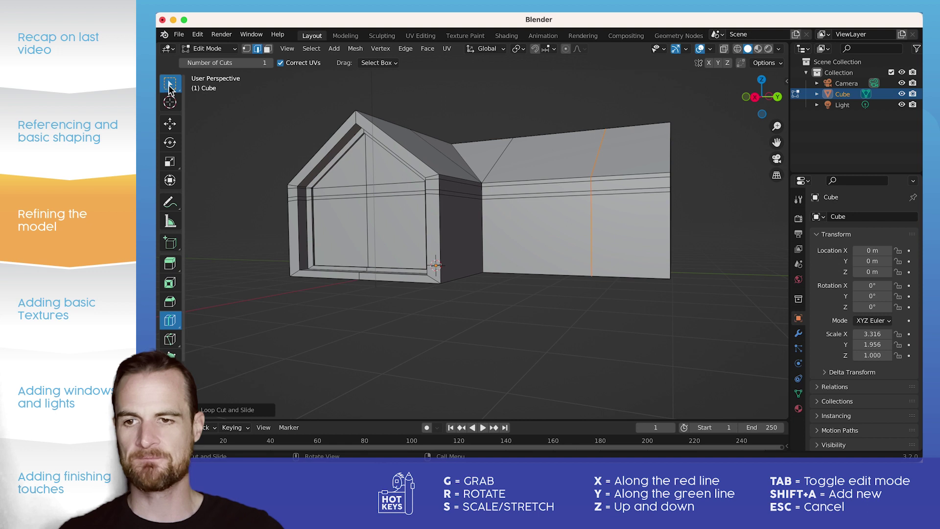
left_click(268, 49)
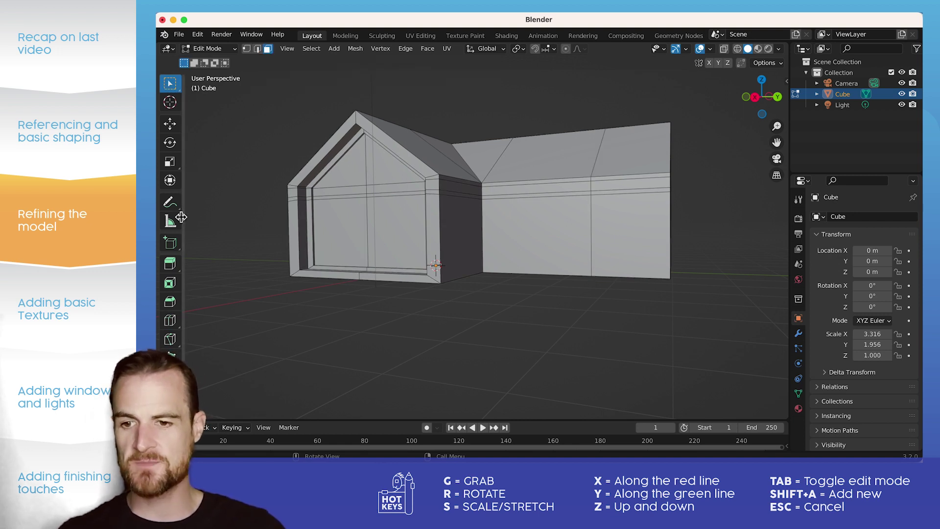
Extrude the wall strip below the side wing's eaves outward into a flat canopy, and extrude its front edge face slightly further
left_click(170, 263)
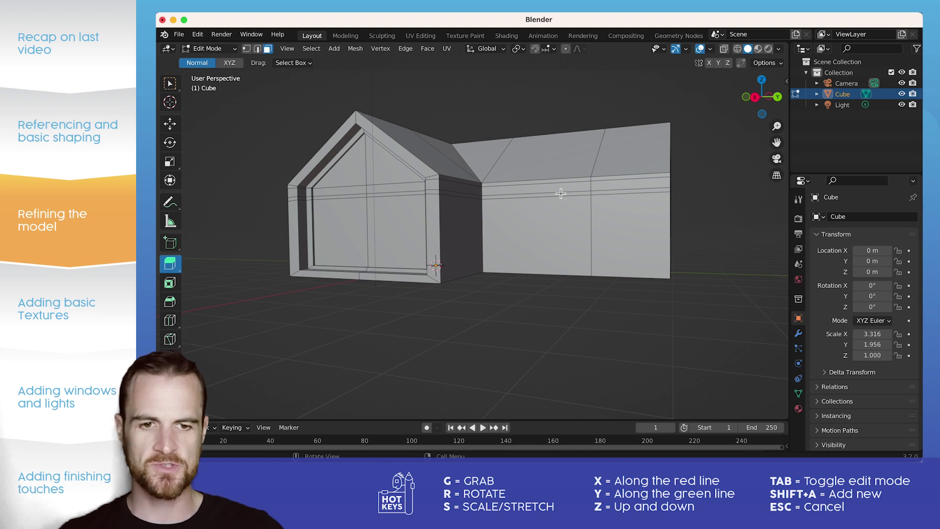
left_click(518, 193)
left_click_drag(518, 191, 497, 189)
middle_click_drag(497, 188, 420, 249)
left_click_drag(376, 262, 370, 261)
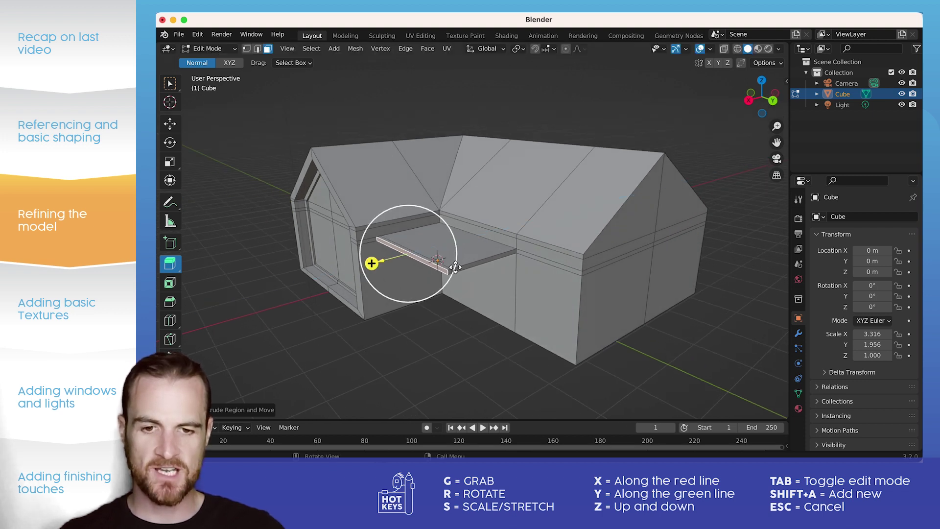
Extrude the canopy's end face slightly, extrude the outer corner's underside down into a support post, and return to Object Mode with nothing selected
left_click(454, 275)
left_click_drag(476, 283, 510, 283)
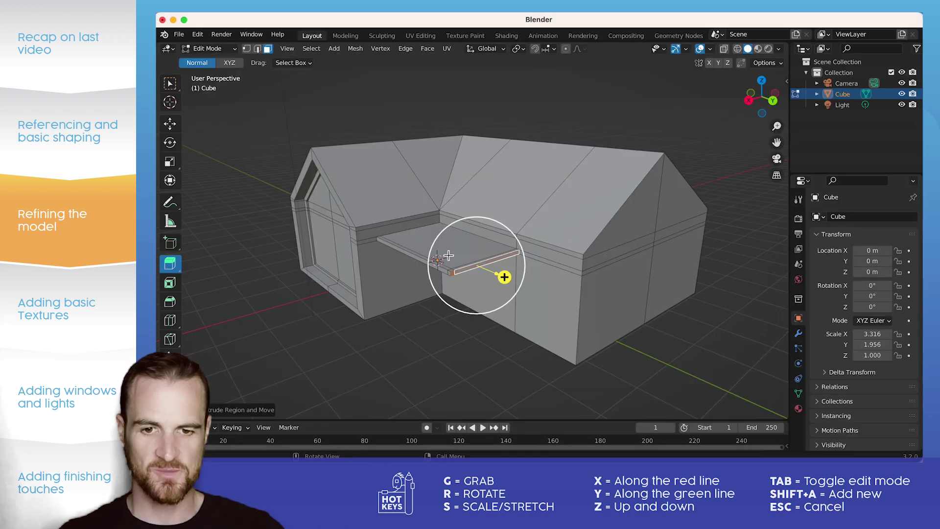
middle_click_drag(470, 277, 512, 220)
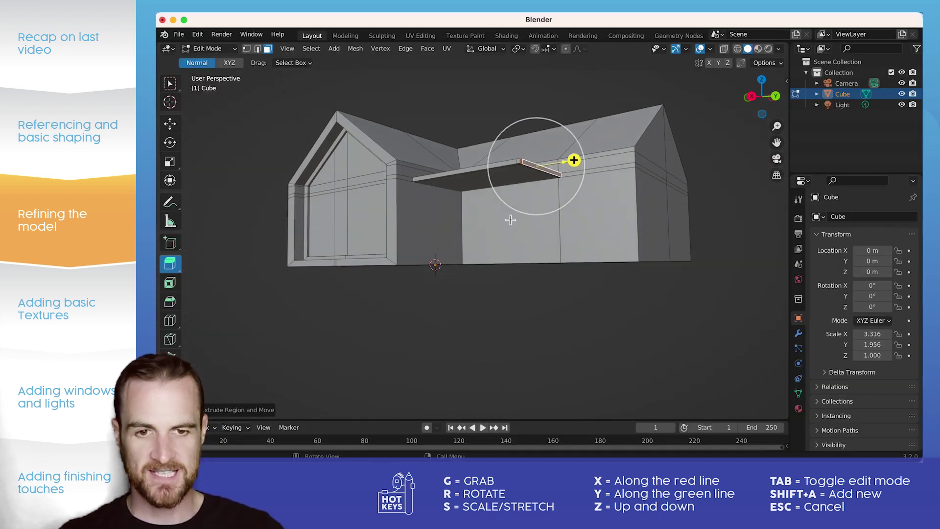
left_click(520, 166)
left_click_drag(520, 202, 527, 310)
key("Tab")
mouse_move(507, 202)
middle_mouse_down()
mouse_move(522, 224)
mouse_move(514, 201)
middle_mouse_up()
left_click(501, 115)
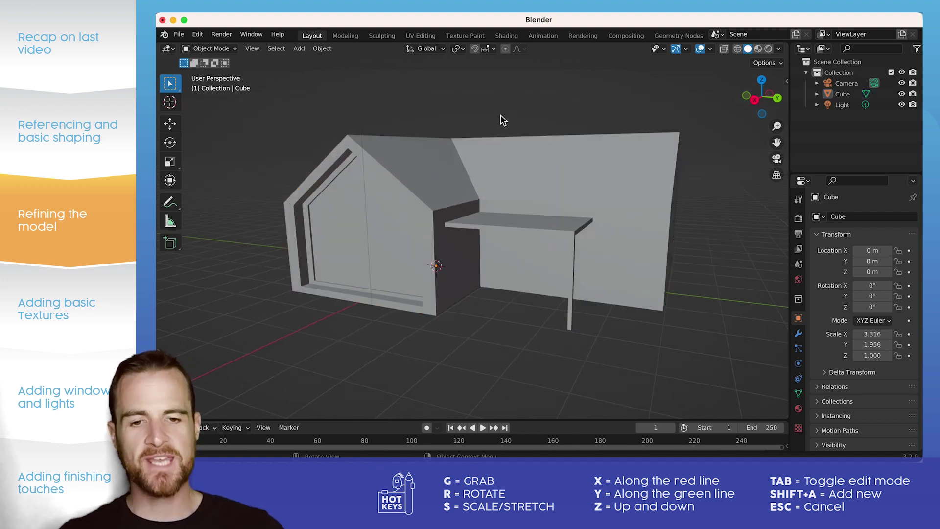
Add a plane mesh at the origin and scale it uniformly to about 9.25 as the ground
middle_click_drag(550, 235, 515, 242, "shift")
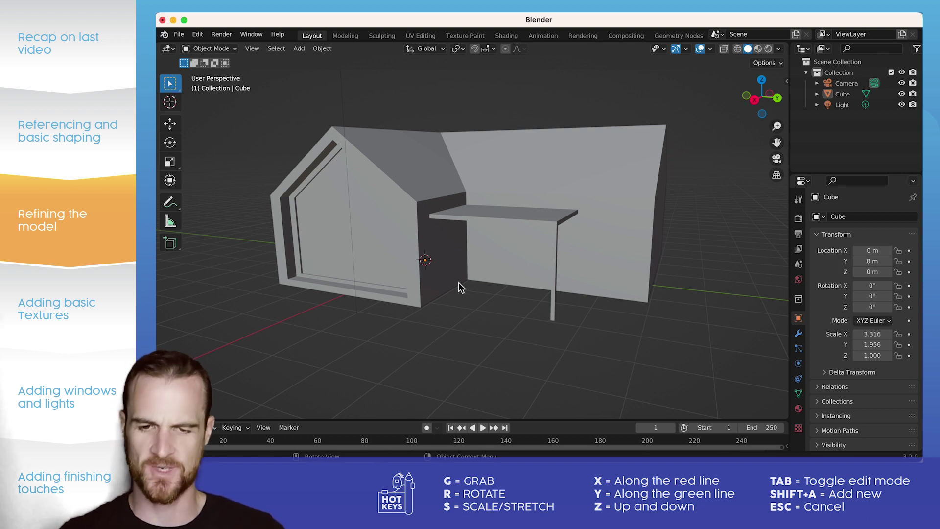
key("shift+a")
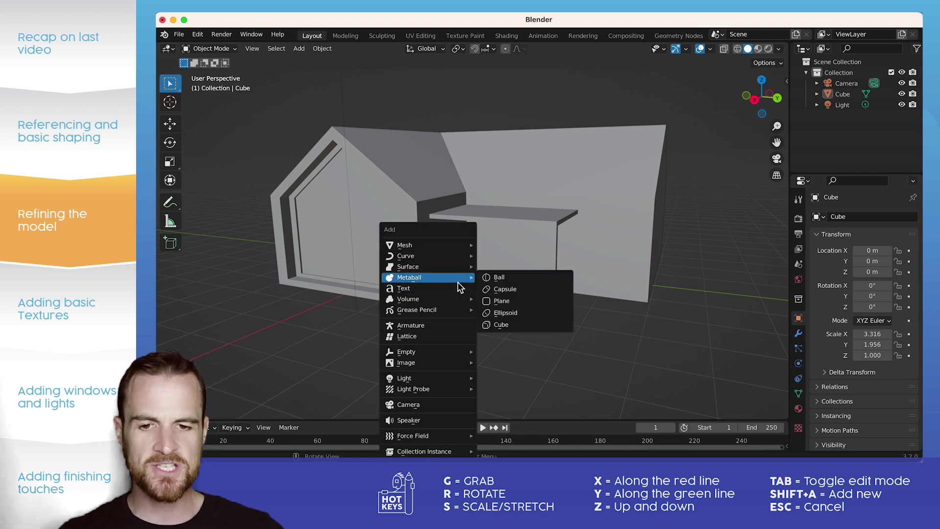
mouse_move(438, 242)
left_click(500, 245)
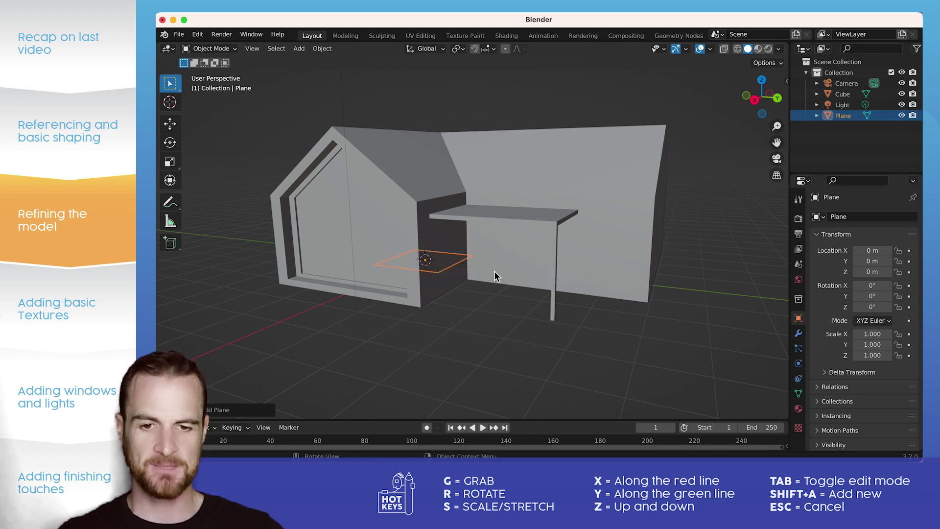
key("s")
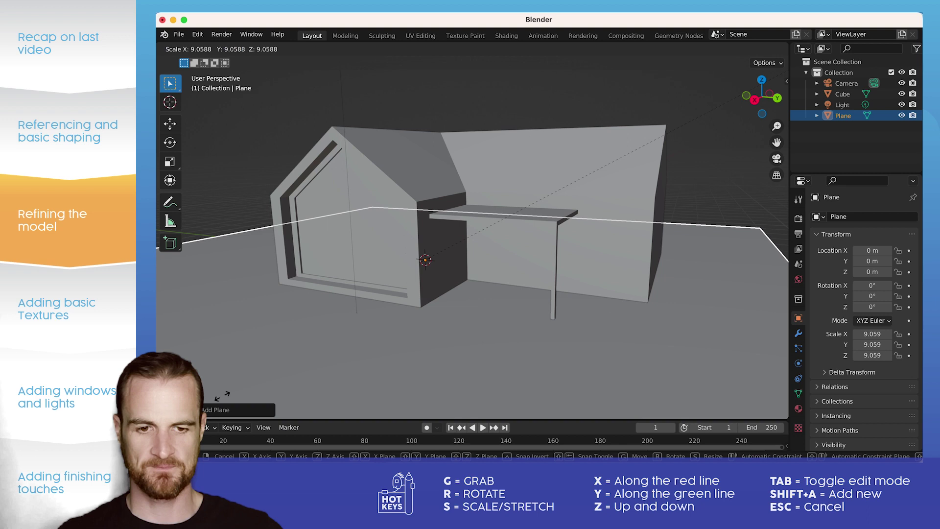
left_click(231, 395)
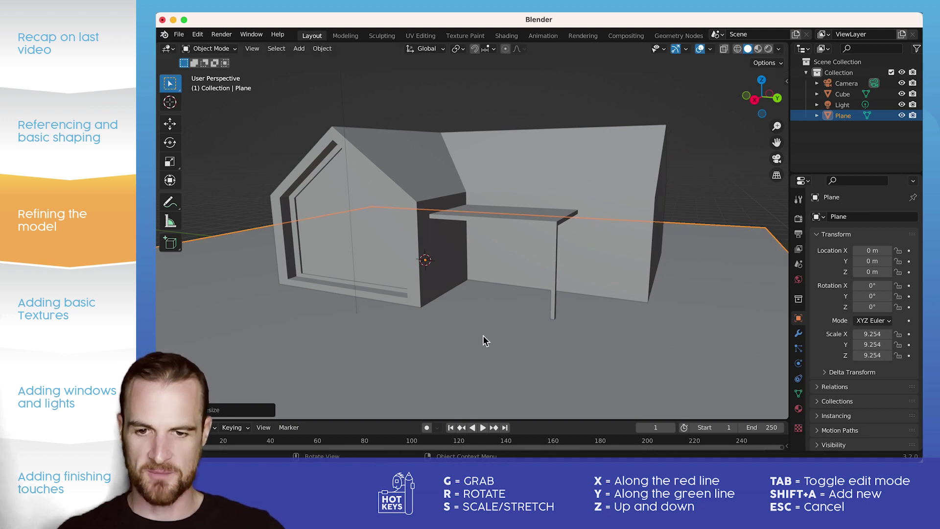
Raise the ground plane about 0.158 m along Z and deselect it
key("g")
key("z")
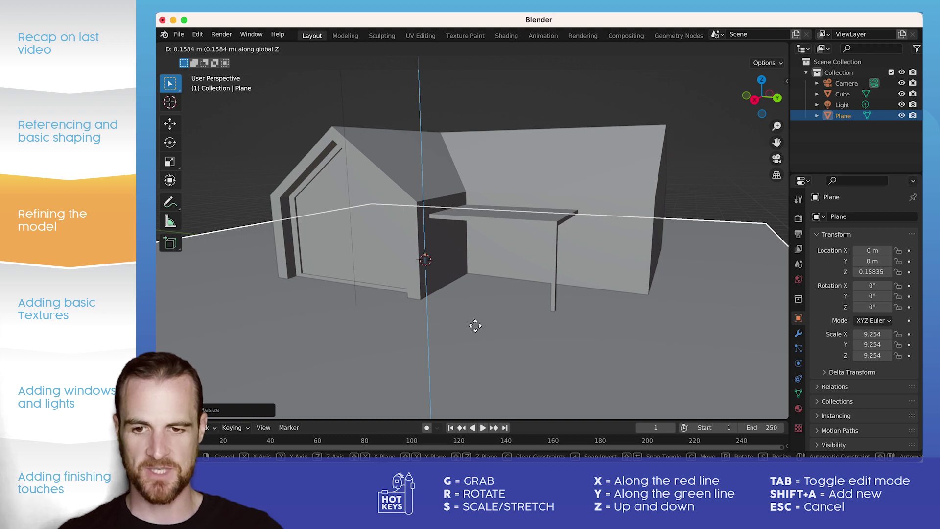
left_click(475, 326)
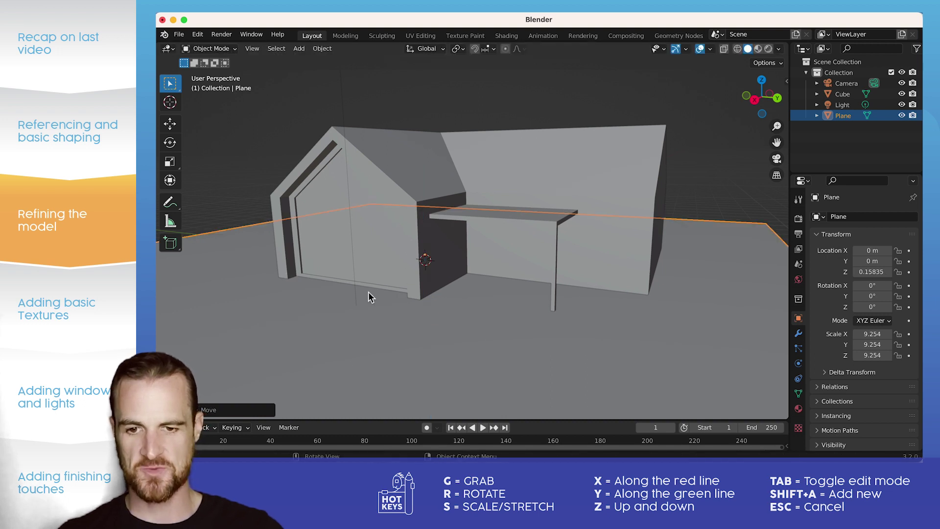
left_click(550, 109)
In Edit Mode on the house, add two crosswise loop cuts framing the side wing's outer wall section and a horizontal one near the floor
middle_click_drag(472, 310, 485, 294)
left_click(625, 218)
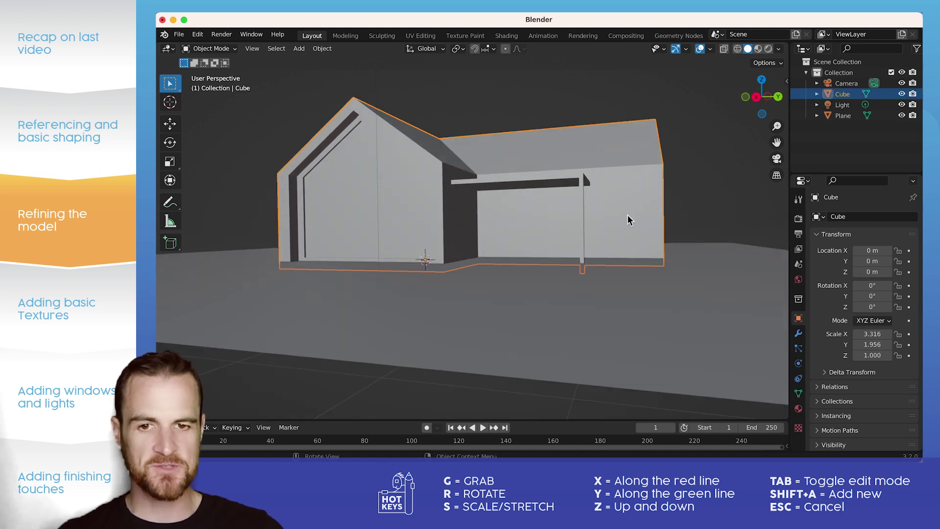
scroll(579, 238, "up", 4)
scroll(575, 238, "down", 2)
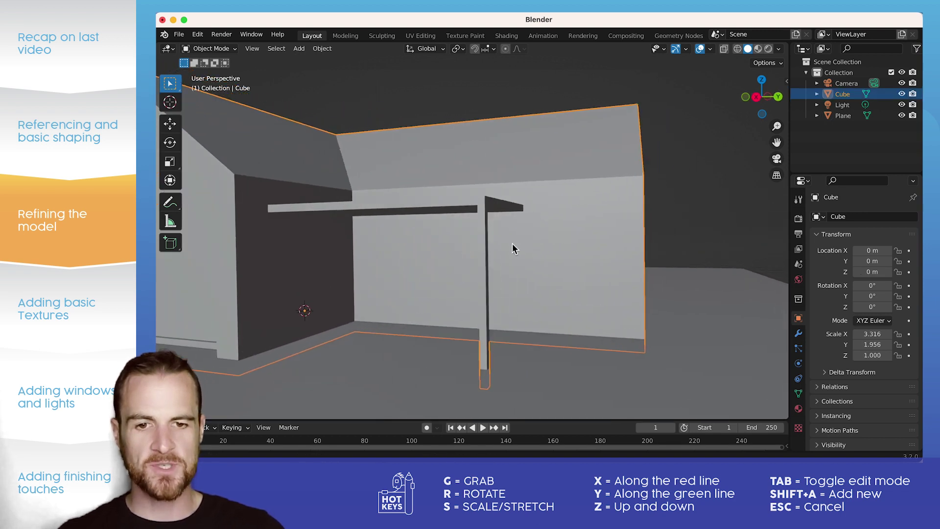
middle_click_drag(514, 248, 522, 251)
key("Tab")
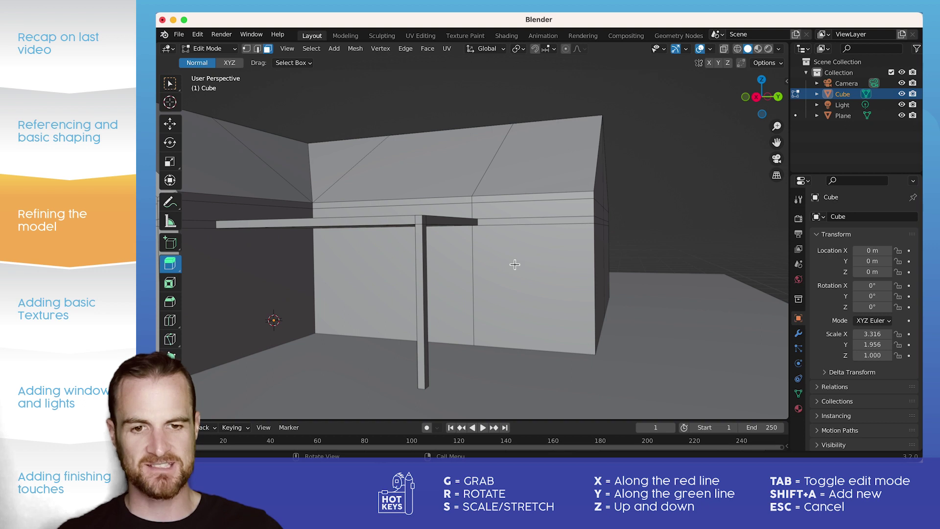
left_click(170, 320)
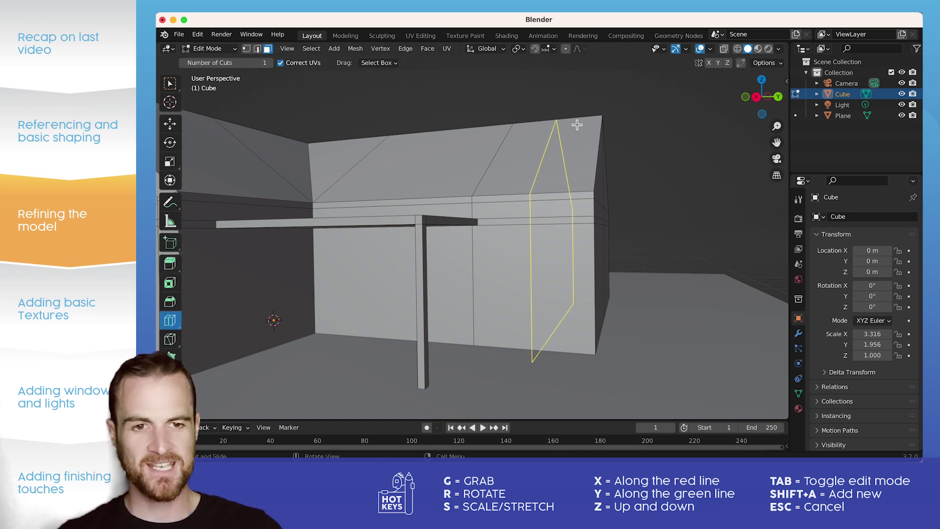
mouse_move(560, 126)
left_mouse_down()
mouse_move(572, 121)
mouse_move(543, 121)
left_mouse_up()
left_click_drag(561, 321, 563, 365)
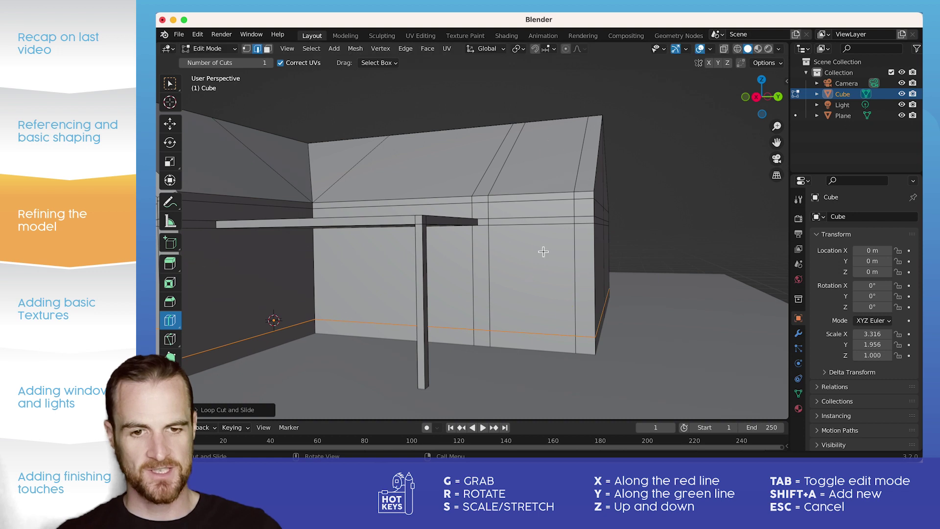
Select the wall face framed by the new cuts beside the canopy and extrude it slightly inward
left_click(267, 48)
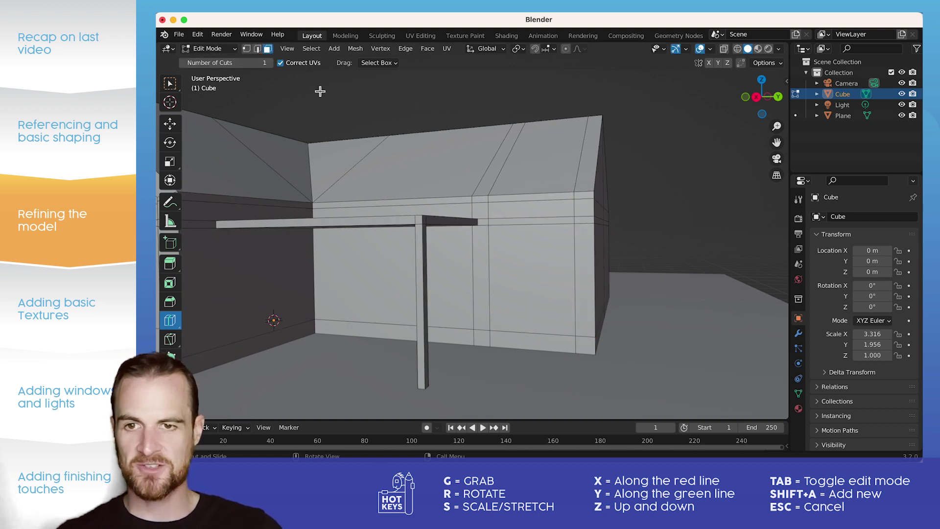
left_click(170, 267)
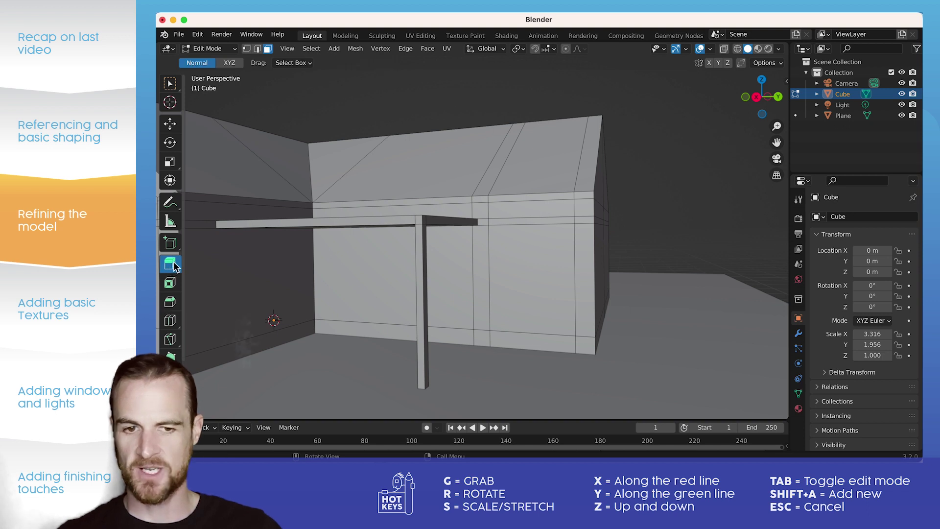
left_click(518, 260)
middle_click_drag(518, 290, 343, 281)
left_click_drag(343, 281, 343, 286)
Inset the recessed wall panel, extrude the inner face slightly inward, and inspect the house in Object Mode with nothing selected
left_click(170, 283)
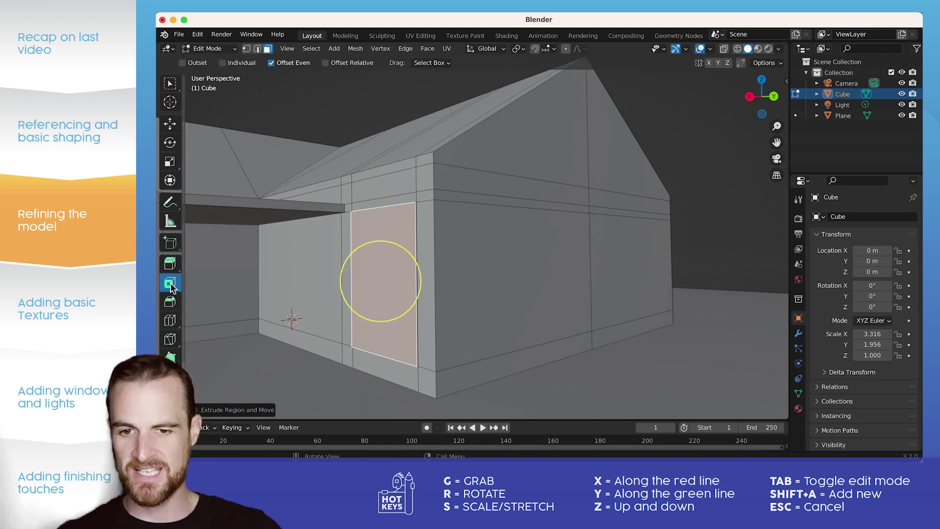
left_click_drag(360, 252, 346, 286)
left_click(172, 265)
key("Tab")
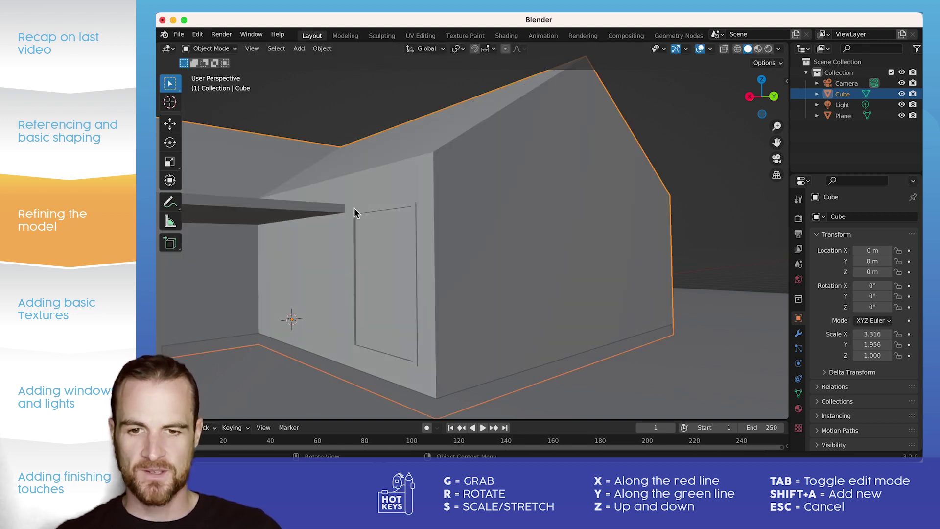
scroll(392, 228, "up", 5)
scroll(297, 230, "down", 7)
middle_click_drag(298, 240, 381, 276)
left_click(384, 115)
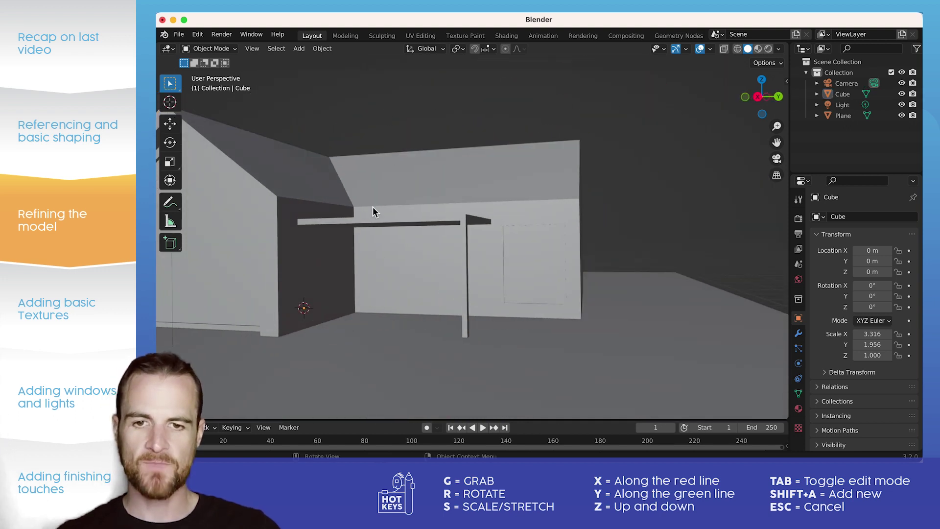
scroll(375, 216, "down", 3)
middle_click_drag(378, 221, 459, 185)
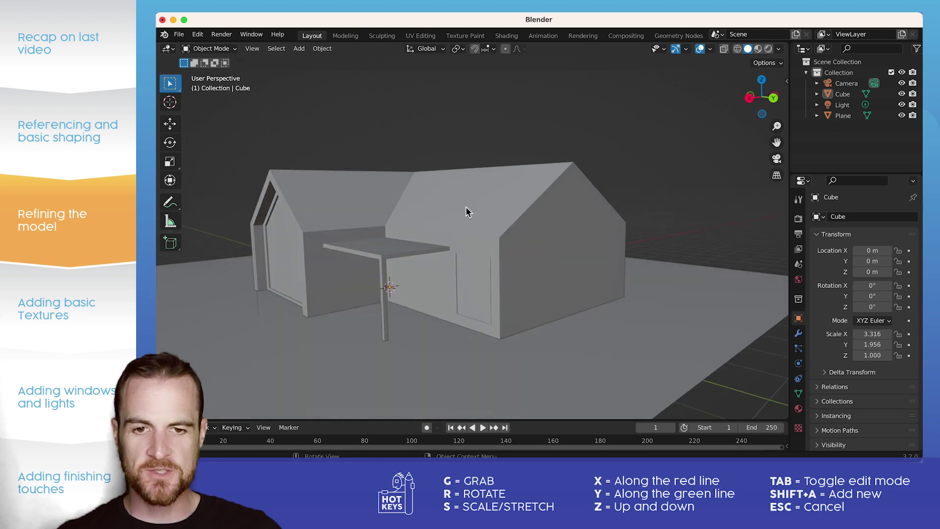
In Edit Mode on the house, select the row of narrow faces under the side wing's eaves and extrude them outward into an overhang
left_click(468, 206)
scroll(489, 218, "up", 4)
key("Tab")
left_click(509, 242)
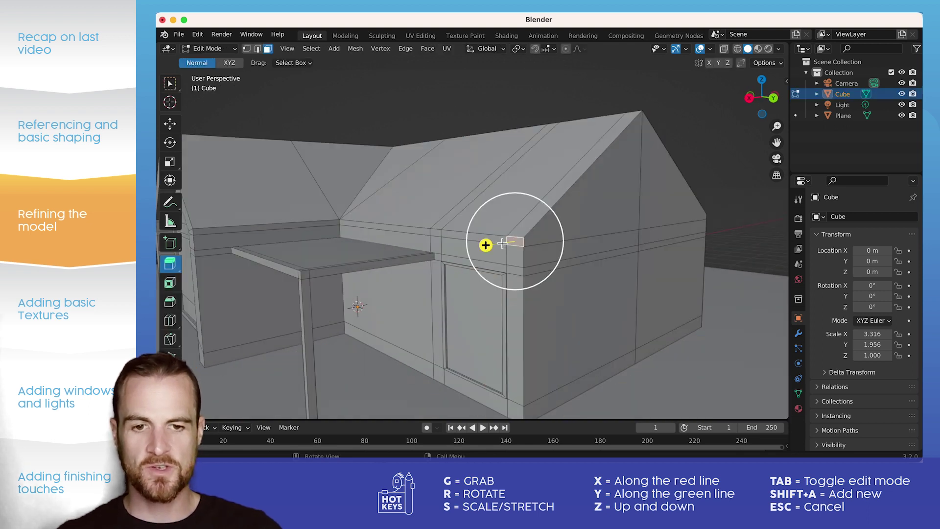
left_click(399, 235, "shift")
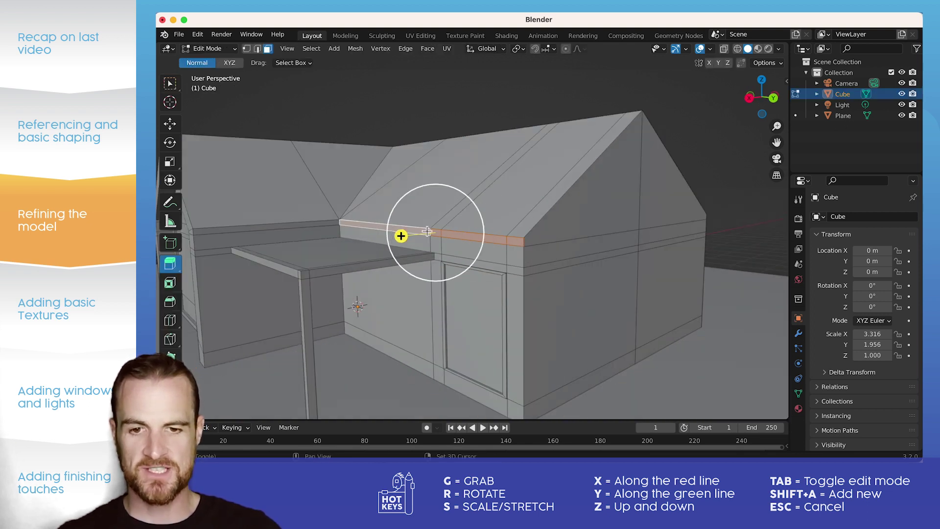
scroll(392, 233, "up", 4)
middle_click_drag(416, 218, 279, 205)
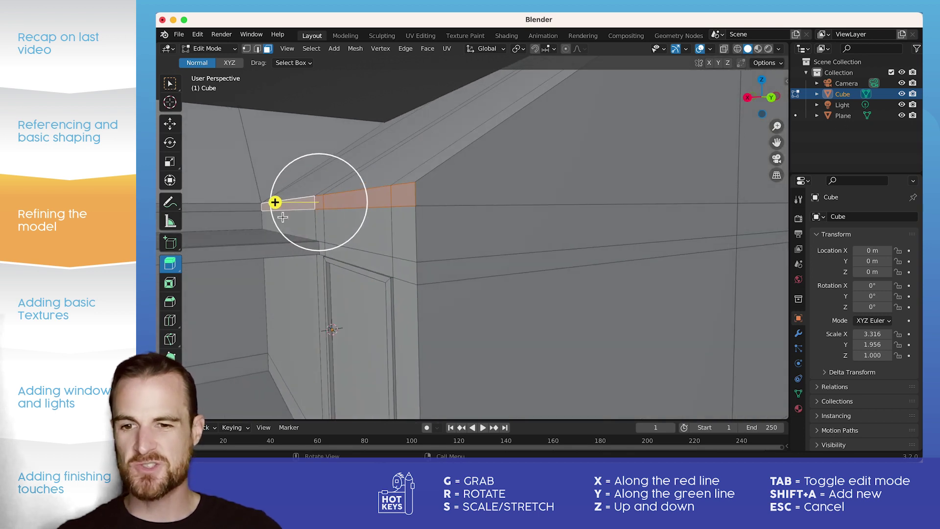
left_click_drag(275, 203, 392, 222)
scroll(394, 223, "right", 5)
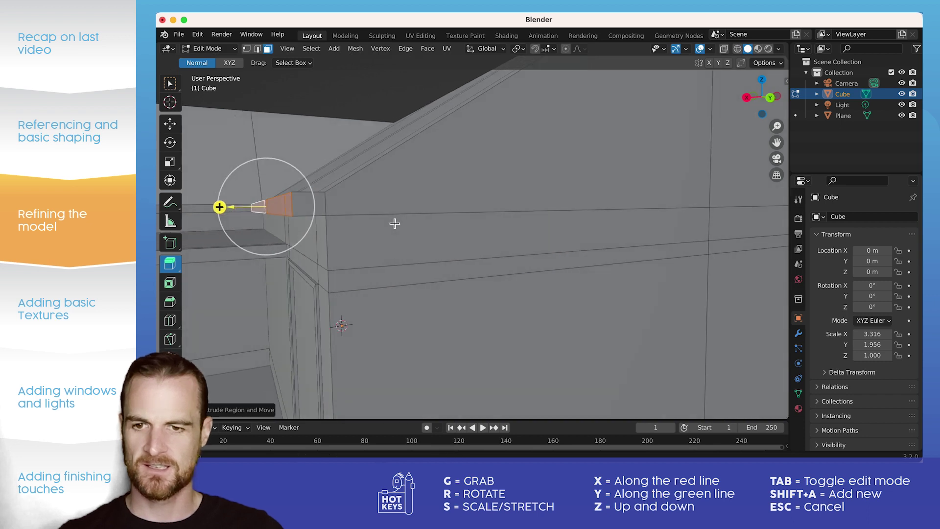
scroll(367, 201, "right", 2)
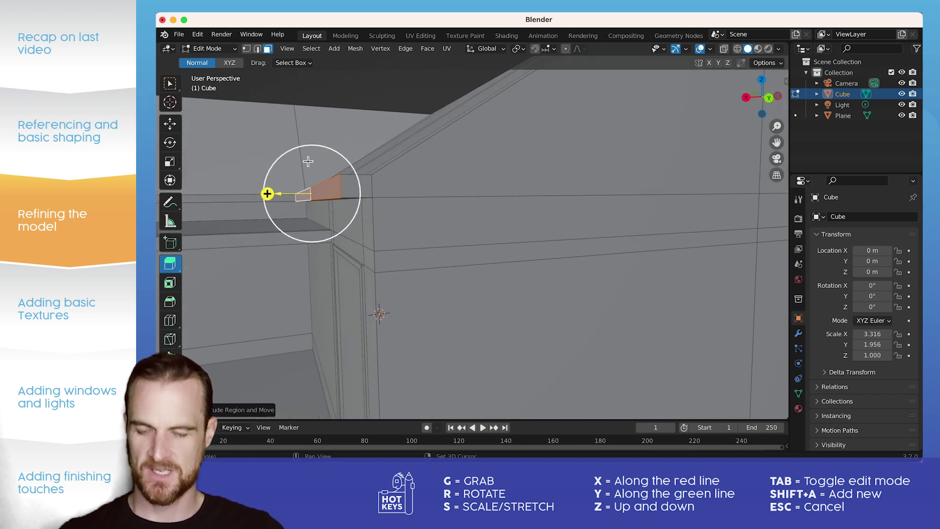
Move the overhang's outer faces down about 0.1 m along Z to continue the roof slope, and return to Object Mode with nothing selected
key("g")
key("z")
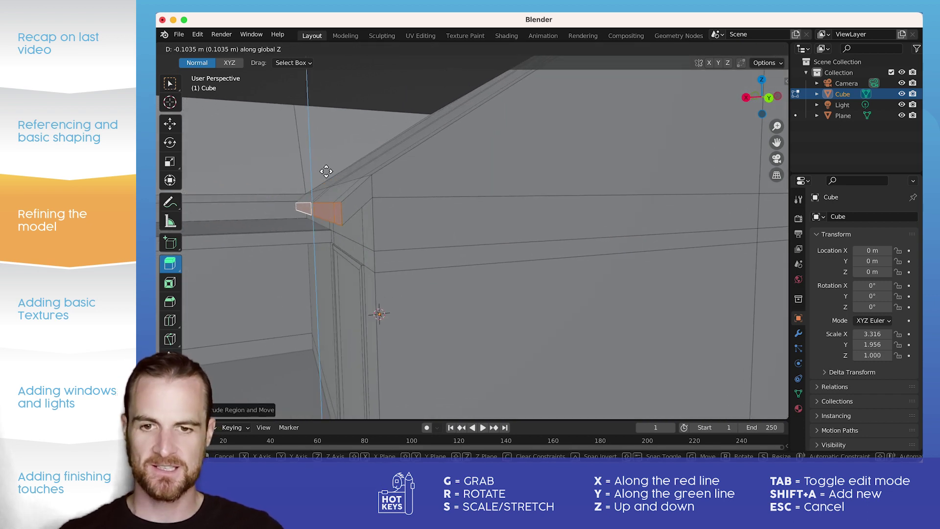
left_click(326, 167)
scroll(389, 193, "right", 3)
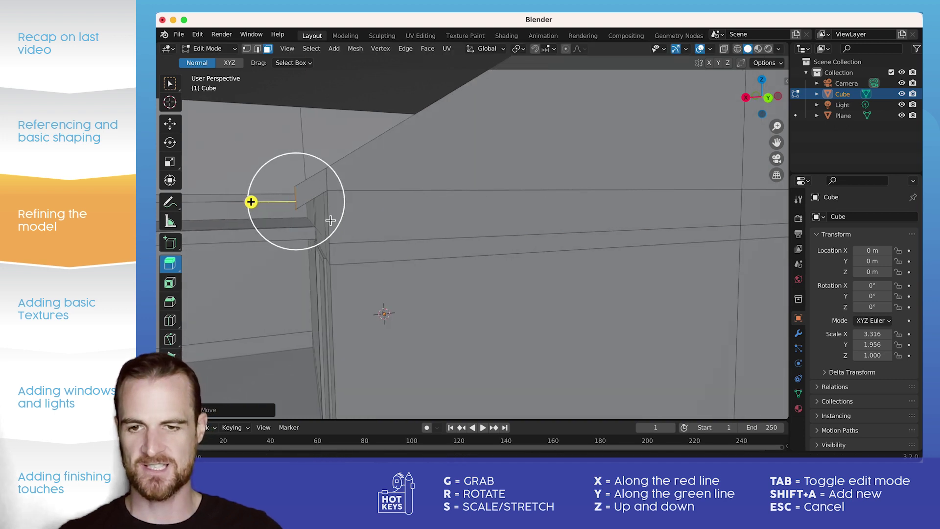
scroll(330, 217, "down", 5)
scroll(379, 222, "down", 5)
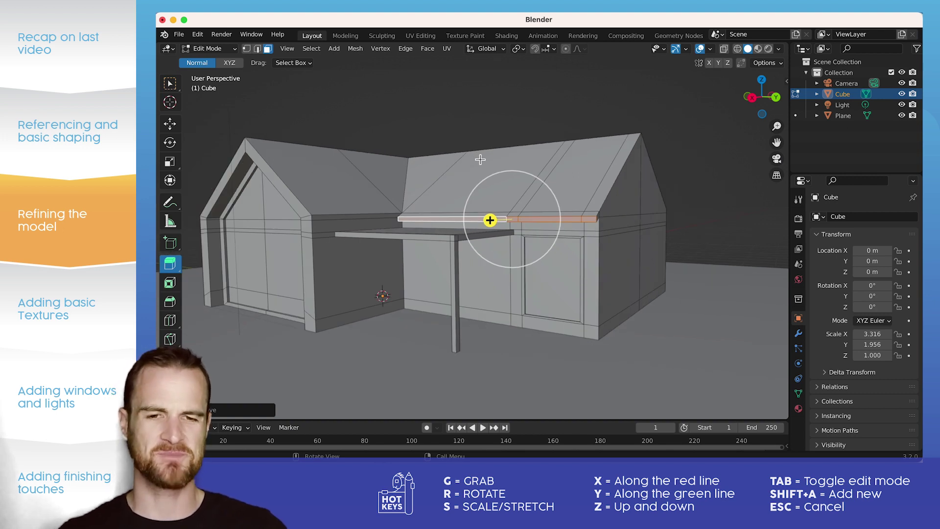
key("Tab")
left_click(456, 116)
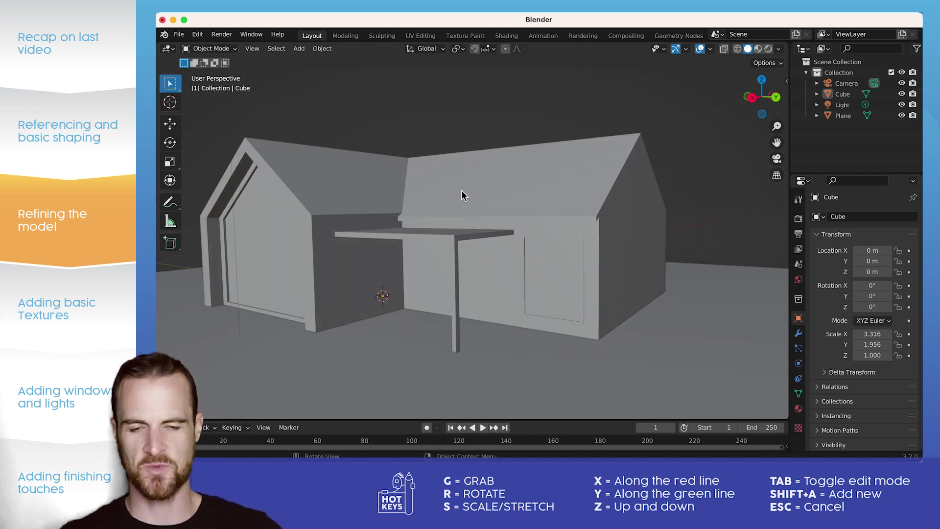
In Edit Mode on the house, add loop cuts along and across the side wing's roof to frame a small chimney face
scroll(473, 197, "left", 2)
key("Tab")
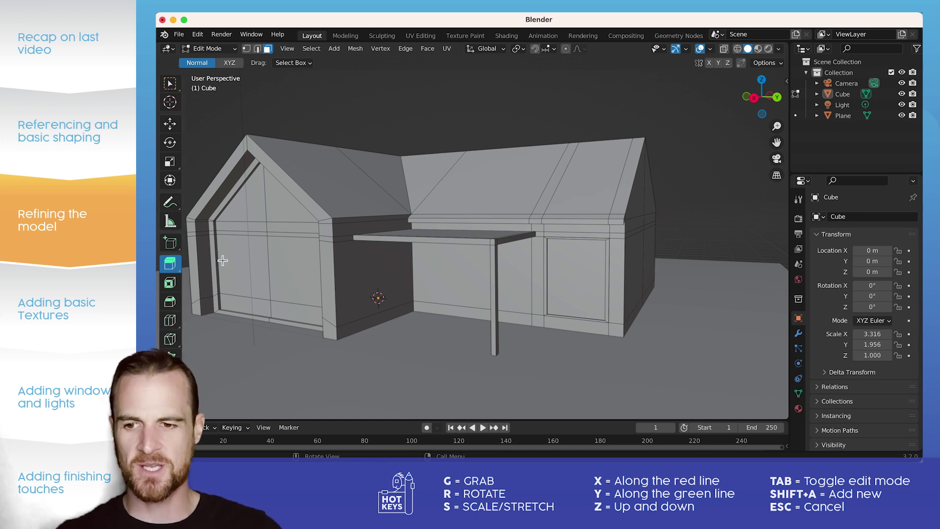
left_click(170, 320)
left_click_drag(514, 151, 486, 202)
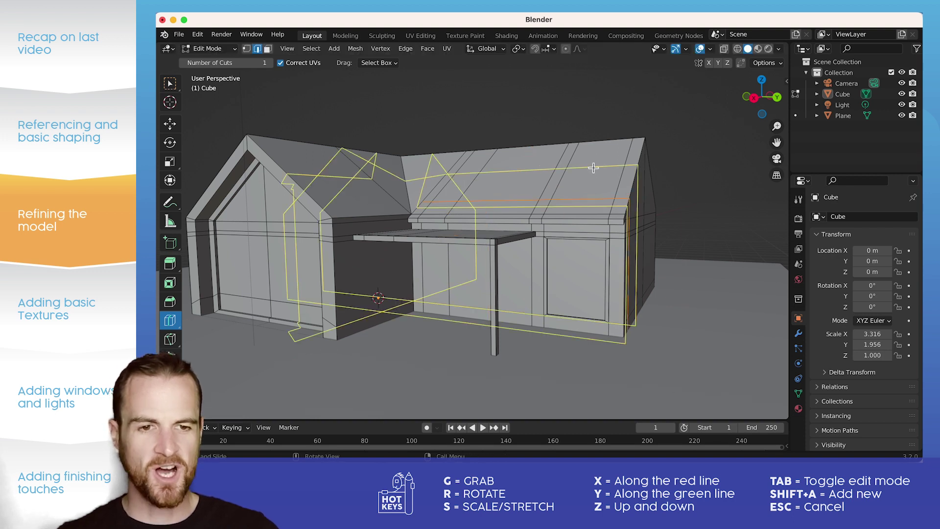
left_click(622, 175)
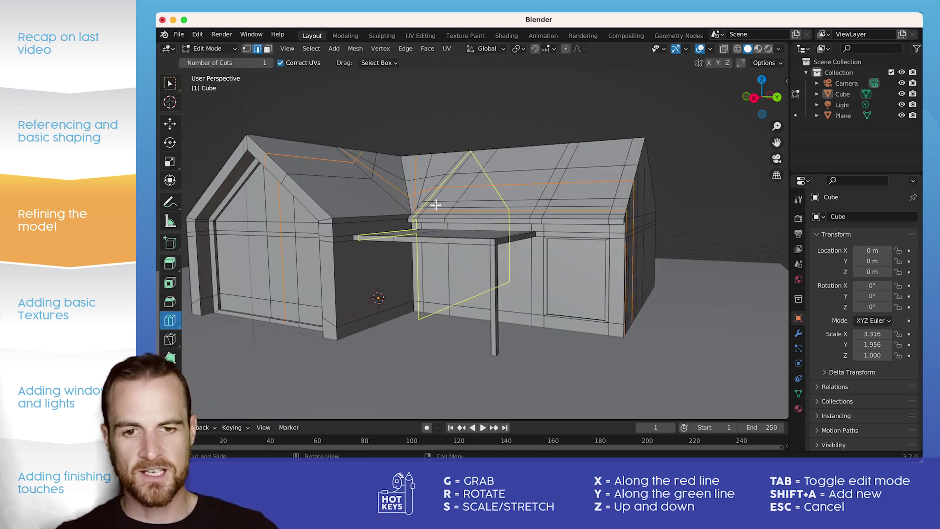
Select the small roof face between the new cuts and extrude it straight up along Z into a chimney
left_click(170, 84)
left_click(267, 49)
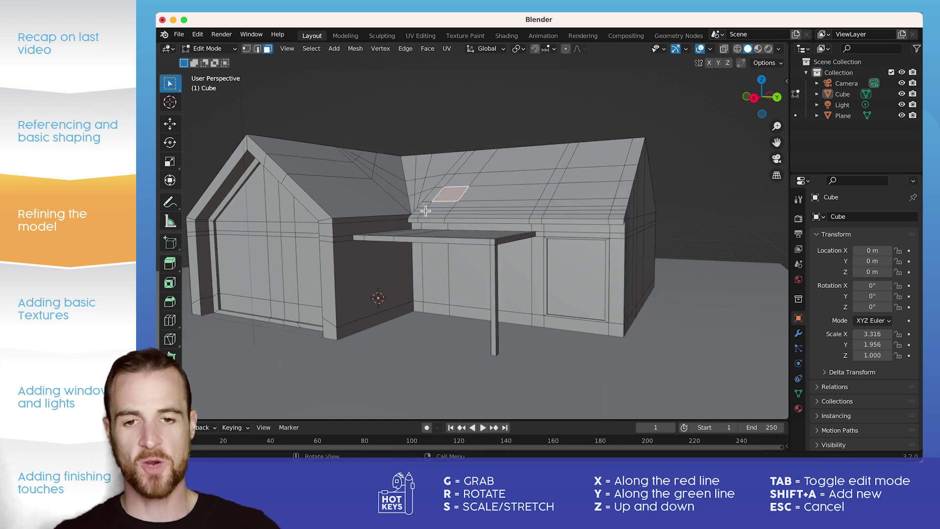
left_click(170, 263)
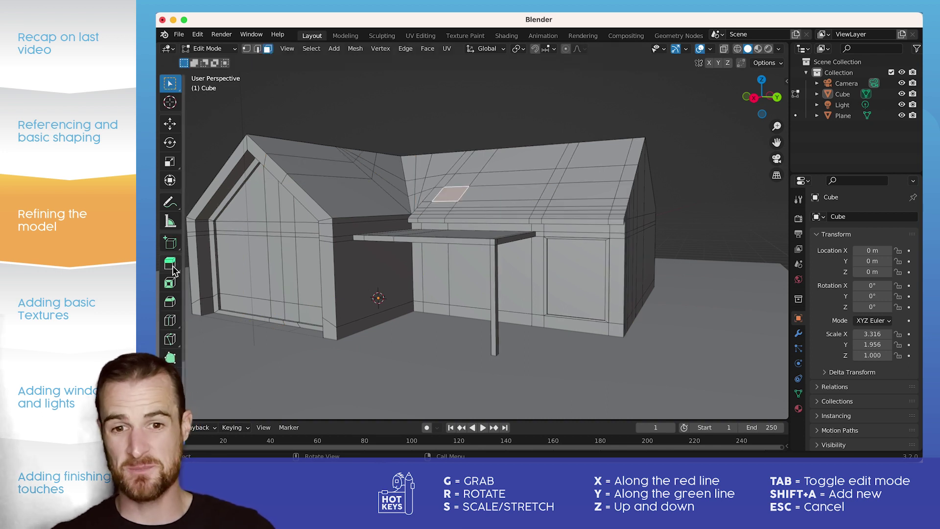
left_click_drag(440, 158, 424, 137)
key("g")
key("z")
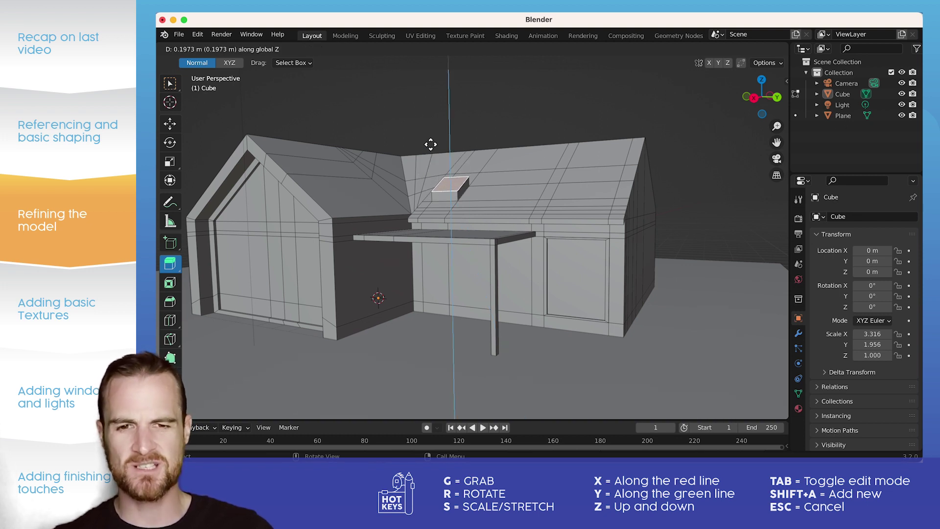
left_click(439, 114)
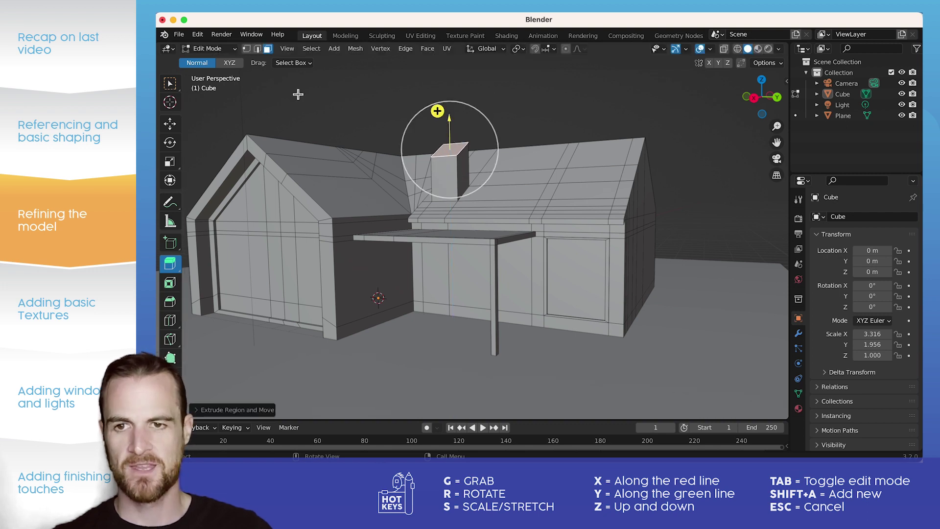
Move the chimney's higher top edge down about 0.27 m along Z to level its top, and return to Object Mode
middle_click_drag(469, 150, 375, 134)
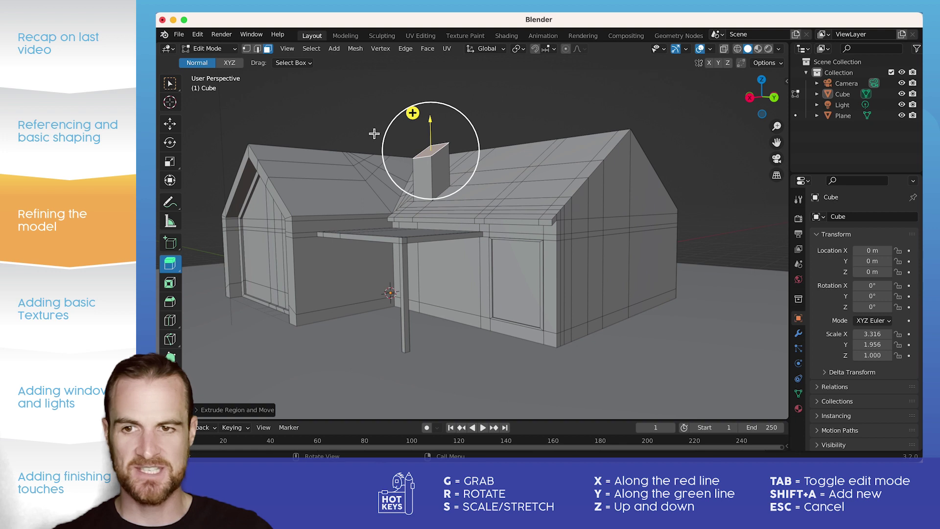
left_click(257, 50)
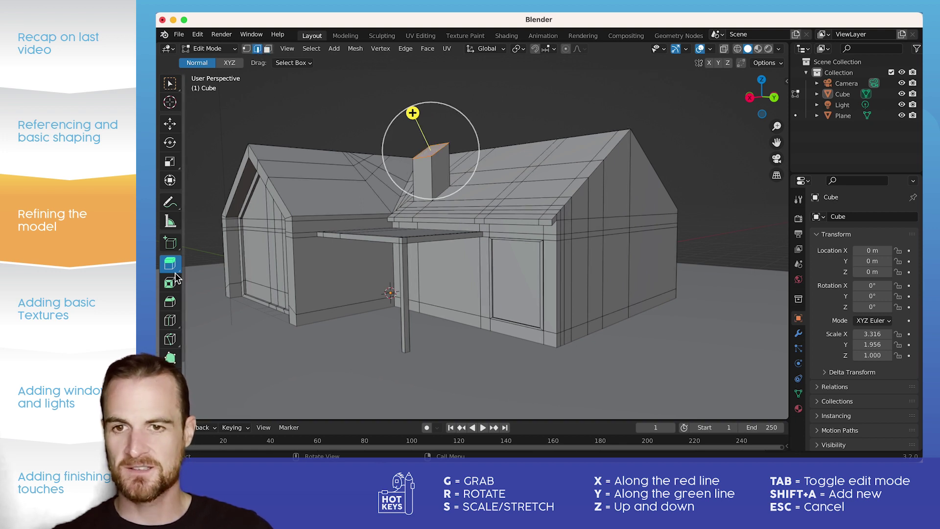
left_click(440, 144)
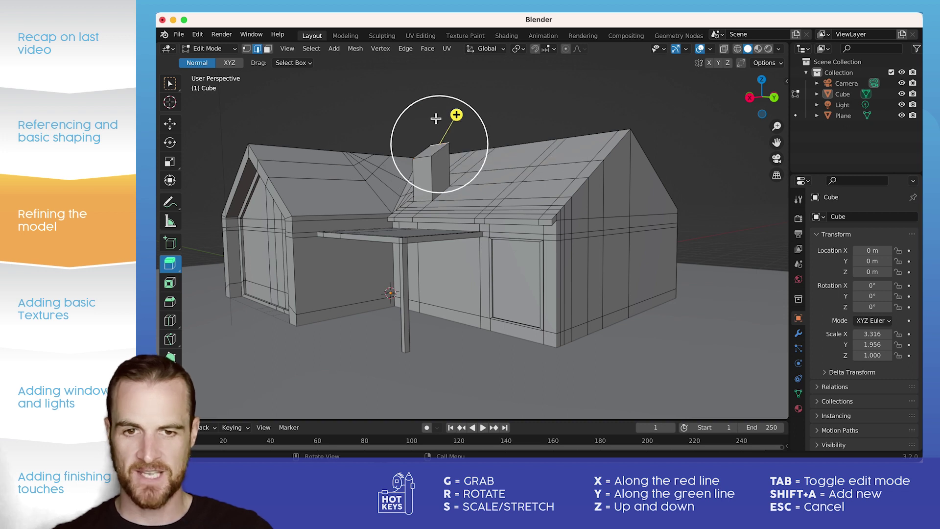
key("e")
key("z")
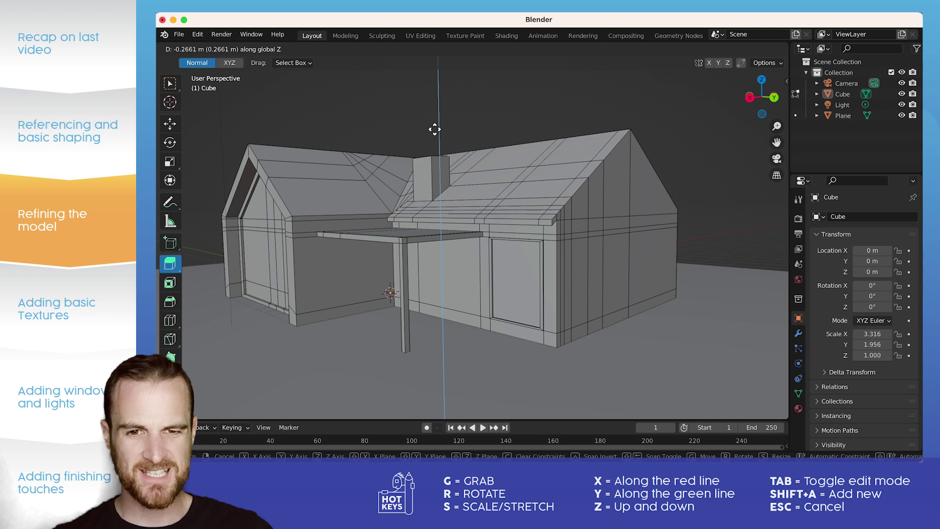
left_click(435, 129)
key("Tab")
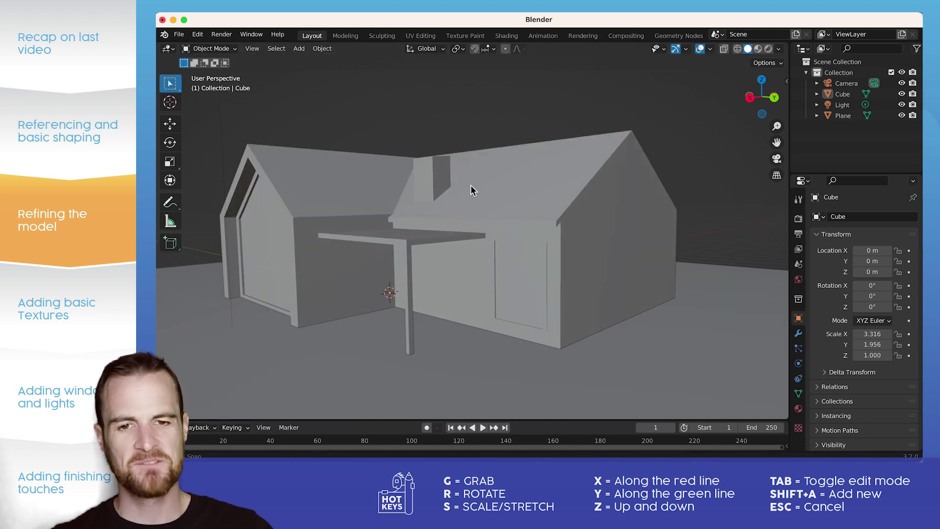
Check the chimney height against the Pinterest reference in the browser, and raise the chimney's top face along Z in Blender's Edit Mode
scroll(485, 191, "up", 4)
key("super+Tab")
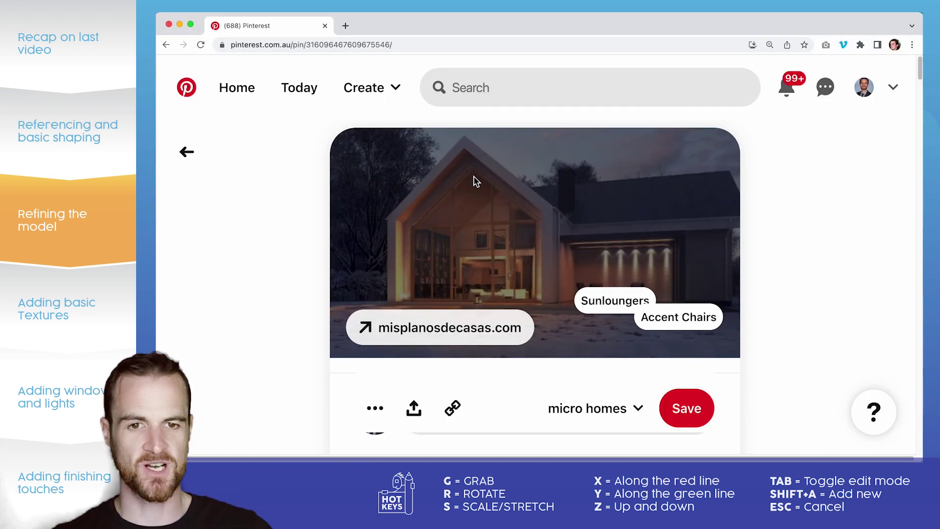
key("super+Tab")
middle_click_drag(498, 163, 449, 163)
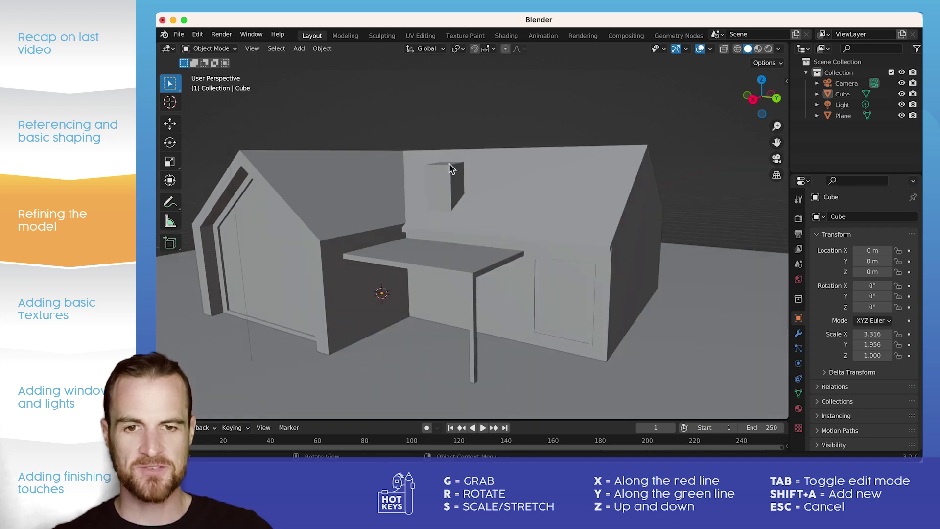
left_click(449, 167)
key("Tab")
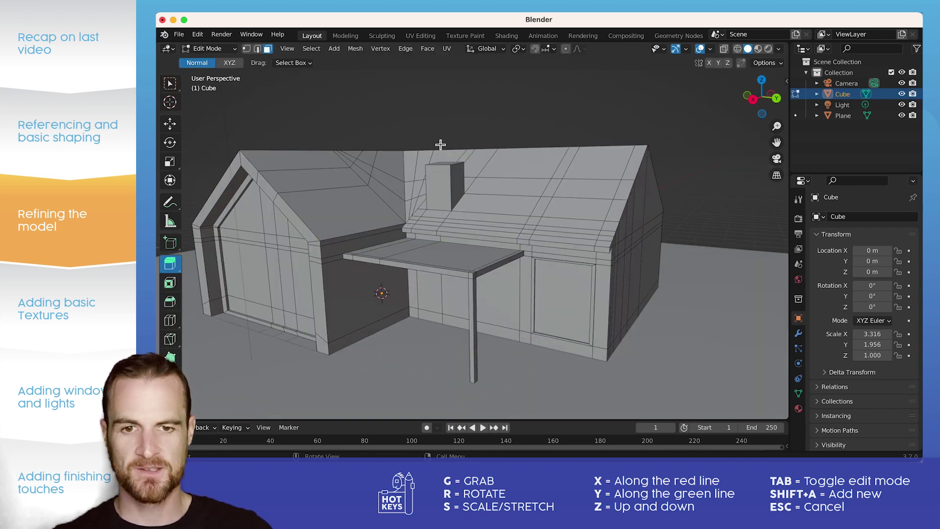
left_click(446, 166)
key("g")
key("z")
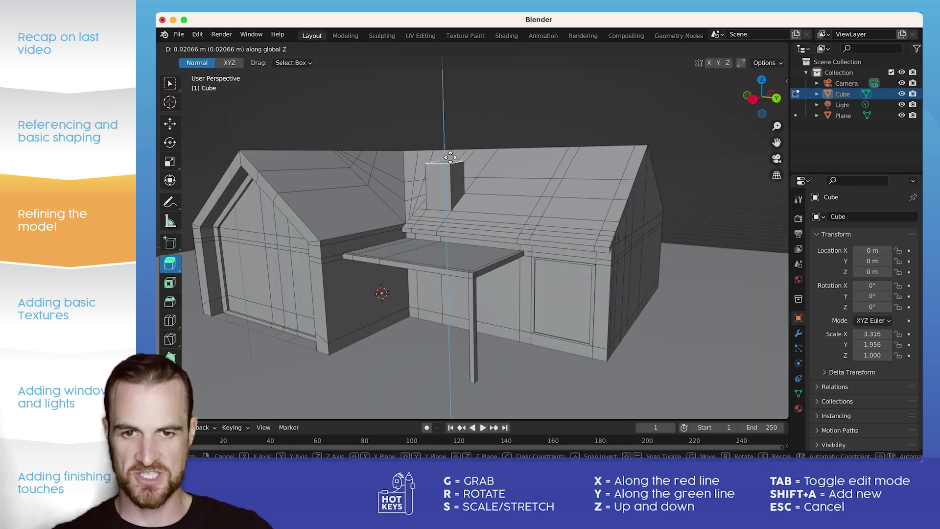
left_click(454, 142)
key("Tab")
Examine the house from the front with nothing selected and compare it with the Pinterest reference
middle_click_drag(521, 130, 539, 115)
middle_click_drag(401, 218, 405, 221)
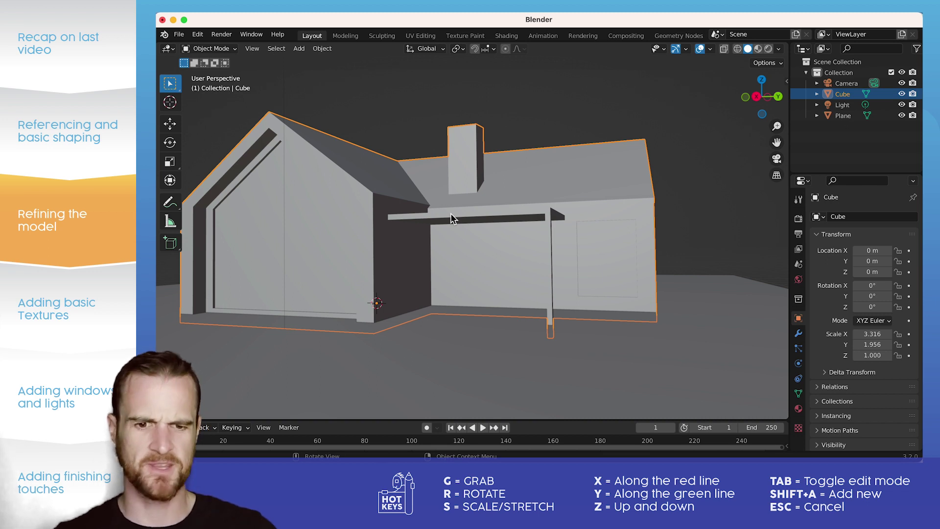
middle_click_drag(451, 218, 466, 235, "shift")
left_click(404, 132)
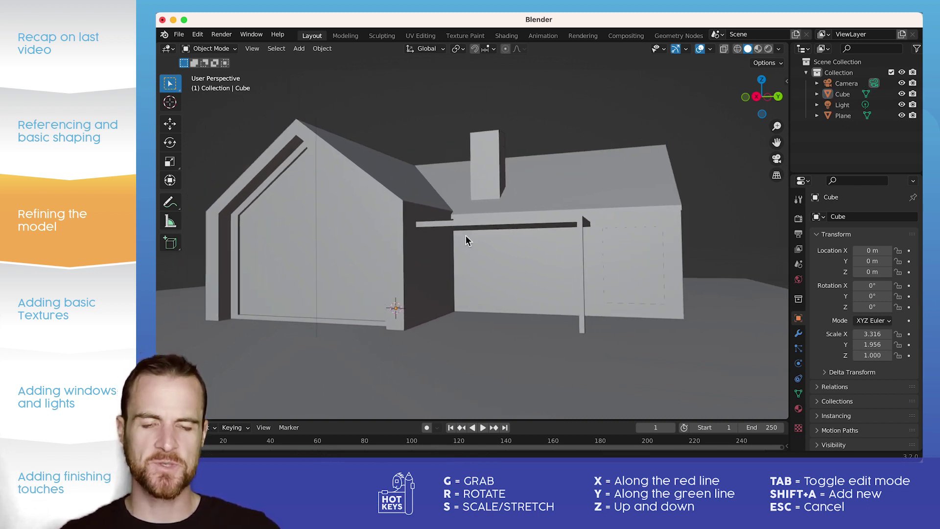
key("super+Tab")
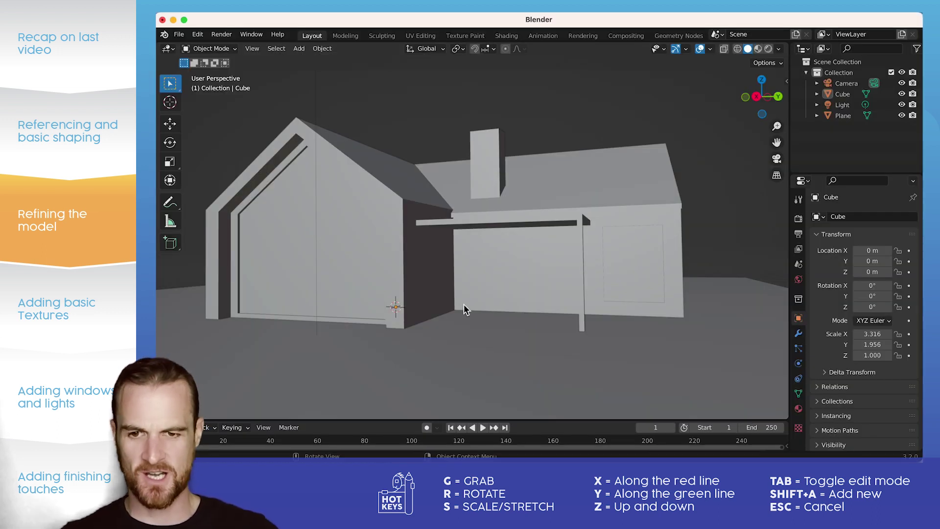
Add a cube for the patio base, flatten it along Z and enlarge it to scale 3.767 in X and Y, 0.282 in Z
scroll(431, 275, "down", 2)
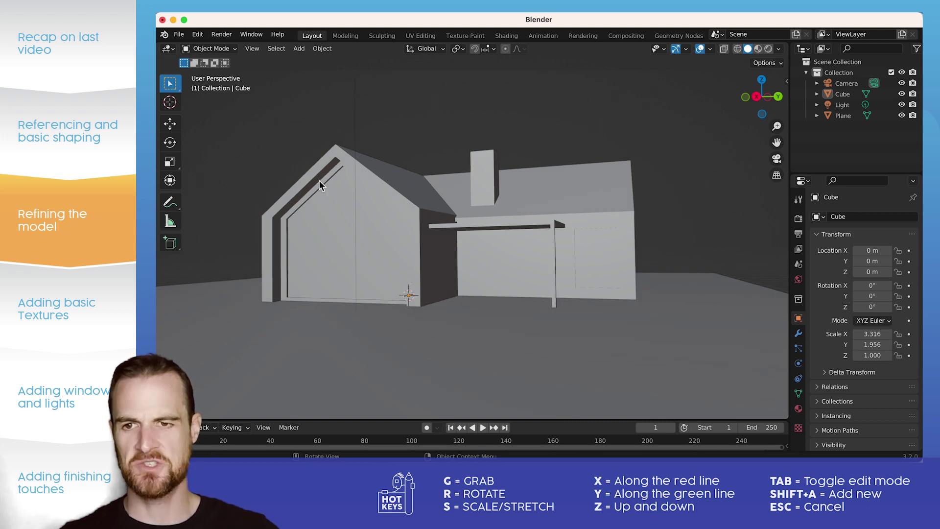
key("shift+a")
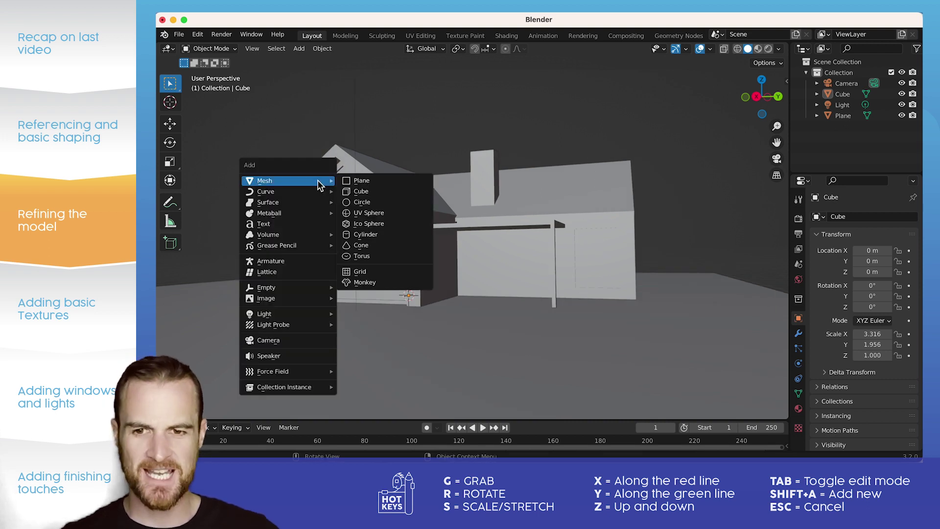
left_click(371, 190)
key("s")
key("z")
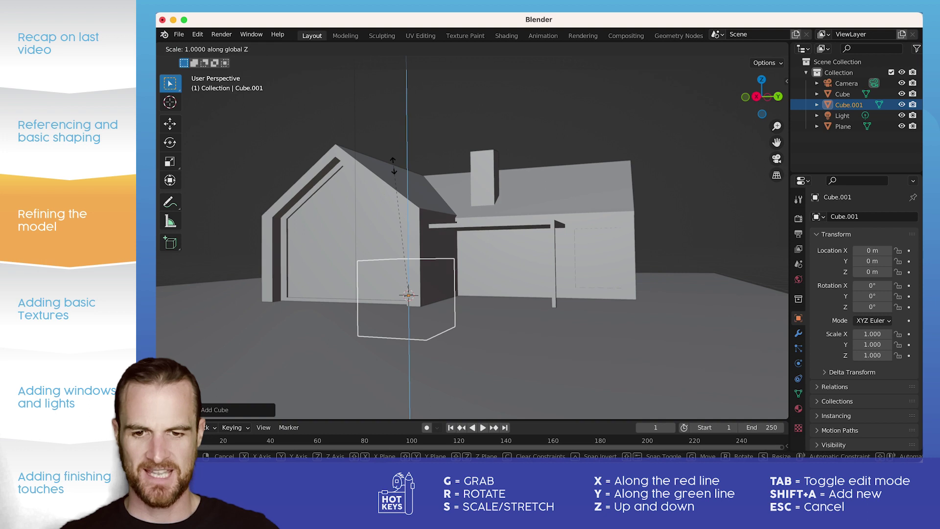
left_click(406, 291)
key("s")
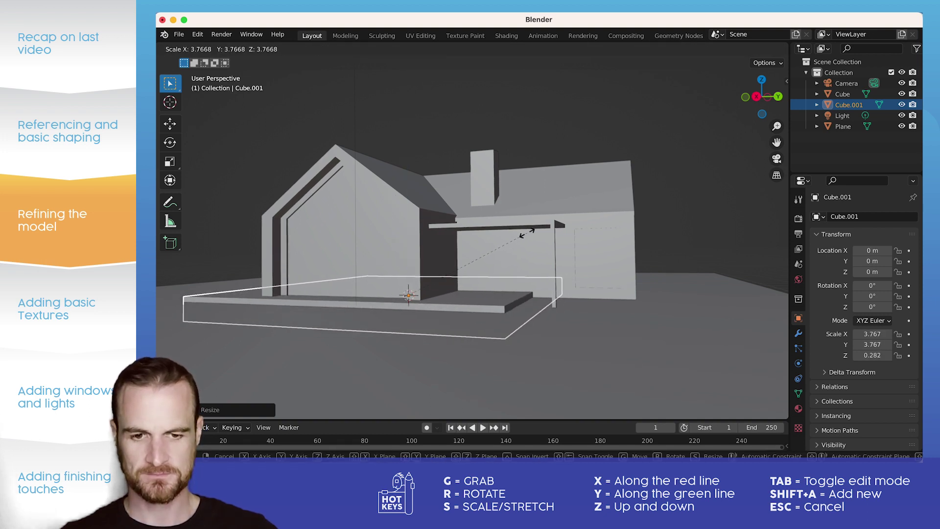
left_click(438, 265)
Move the slab 1.764 m along Y under the house and resize it to 4.351 in X and Y, 0.240 in Z
key("g")
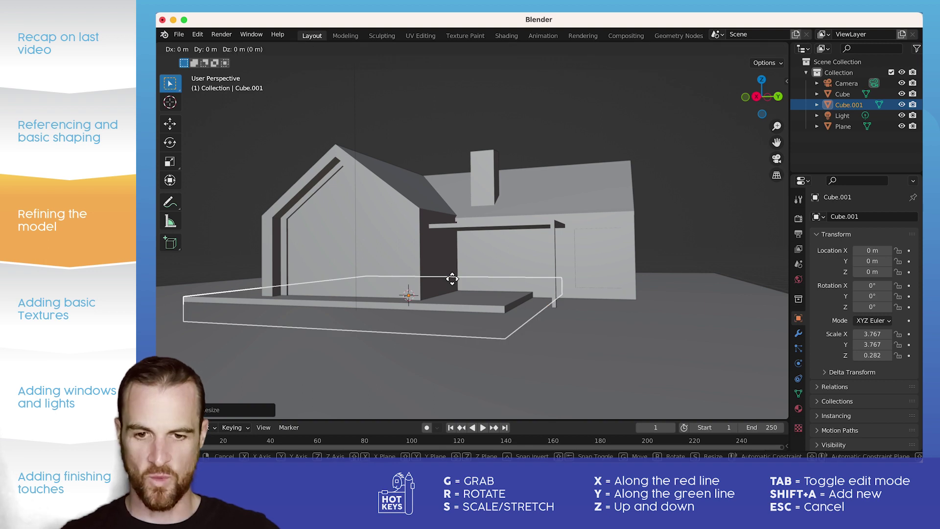
key("y")
left_click(530, 285)
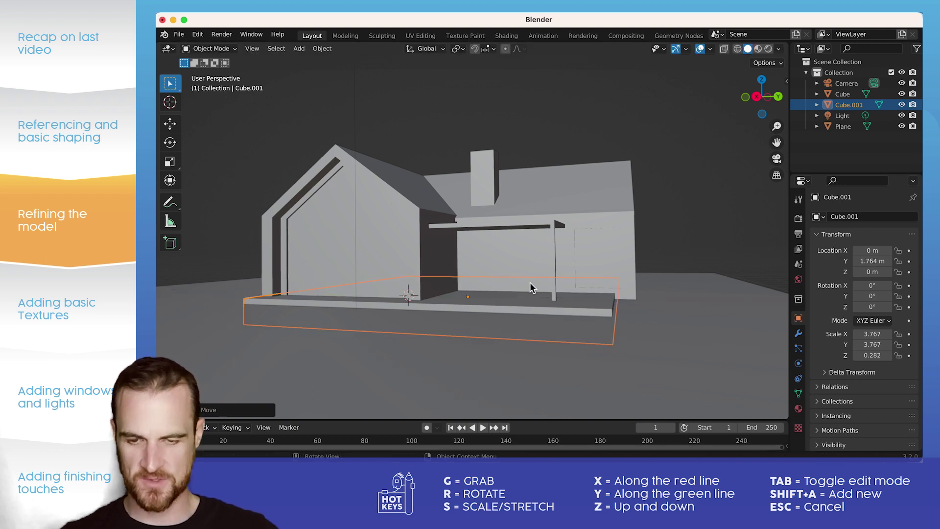
key("s")
left_click(566, 281)
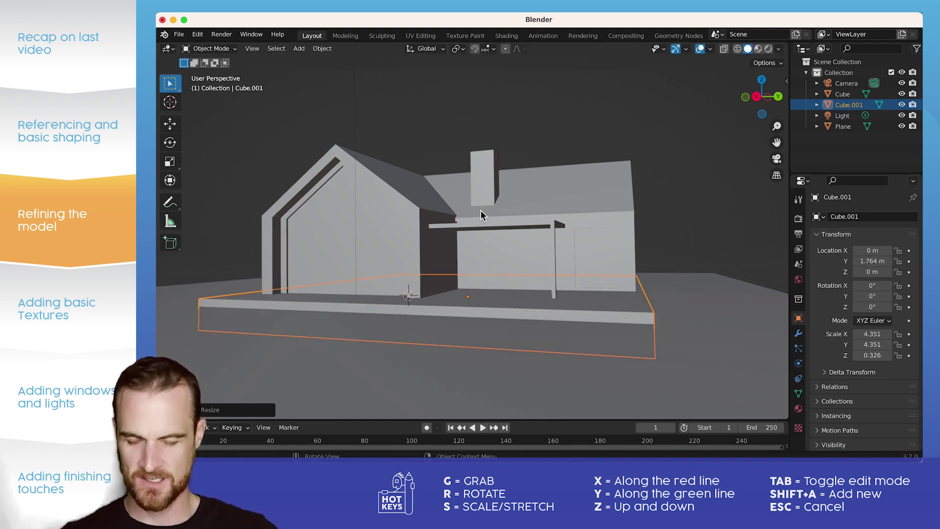
key("s")
key("z")
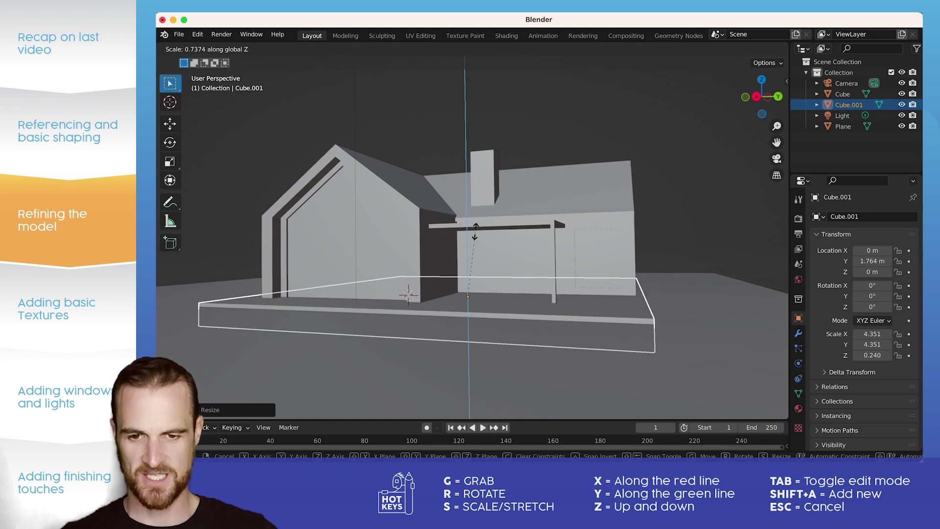
key("Escape")
In Edit Mode on the slab, add a loop cut across it in line with the gabled wing's inner corner
key("Tab")
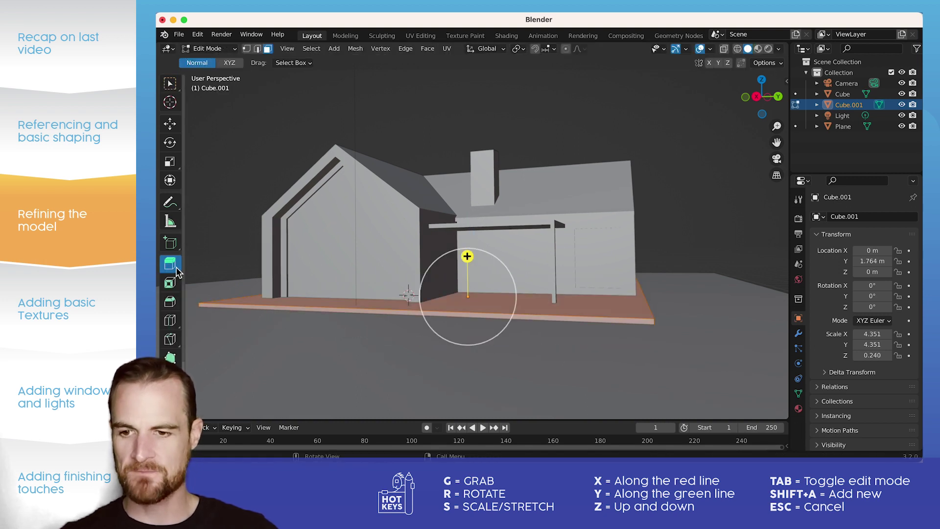
left_click(171, 321)
left_click_drag(442, 320, 476, 316)
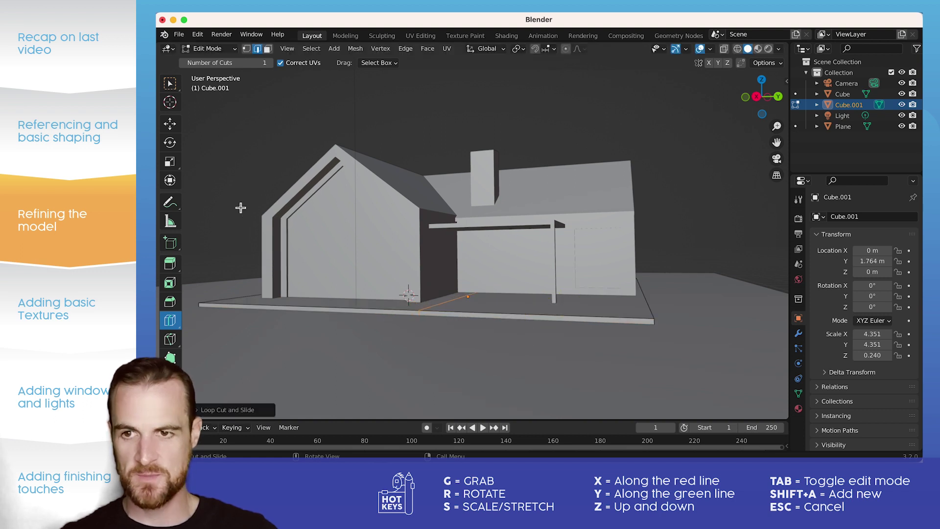
Extrude the slab's top face beneath the canopy side slightly upward into a raised level, and return to Object Mode with nothing selected
left_click(170, 83)
left_click(268, 48)
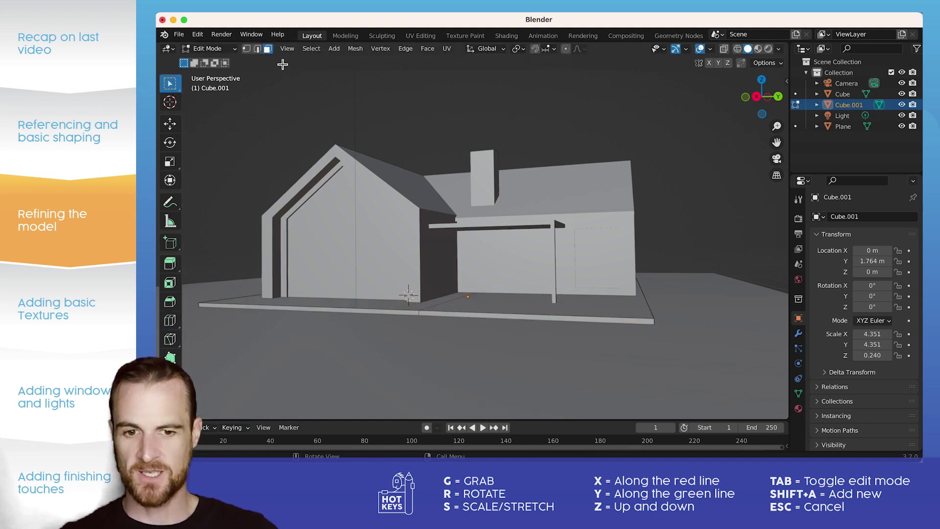
left_click(494, 299)
left_click(170, 263)
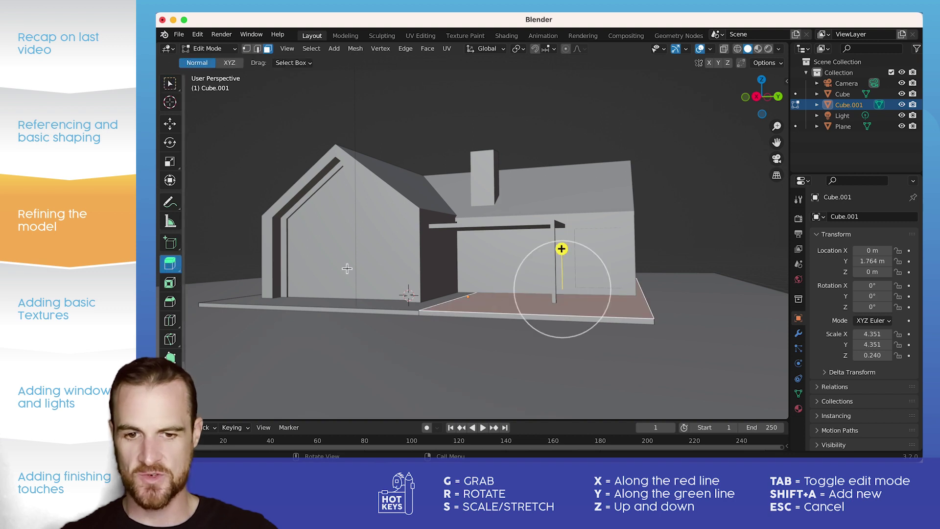
left_click_drag(561, 249, 561, 242)
key("Tab")
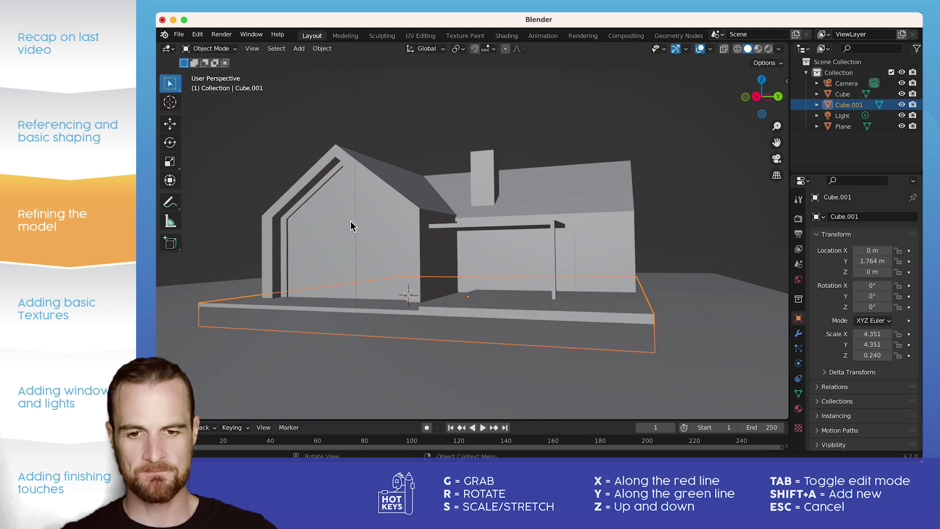
left_click(239, 162)
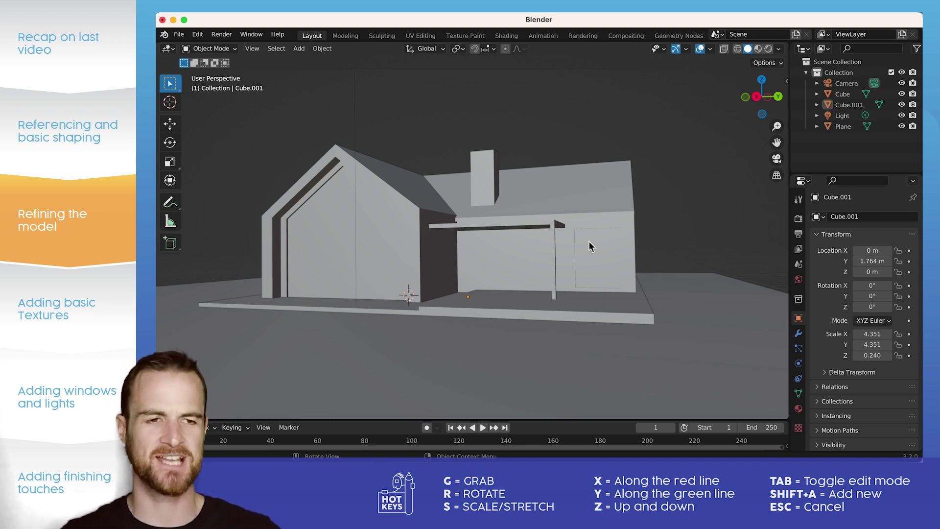
Show the house in Rendered viewport shading and set the render engine to Cycles
left_click(768, 49)
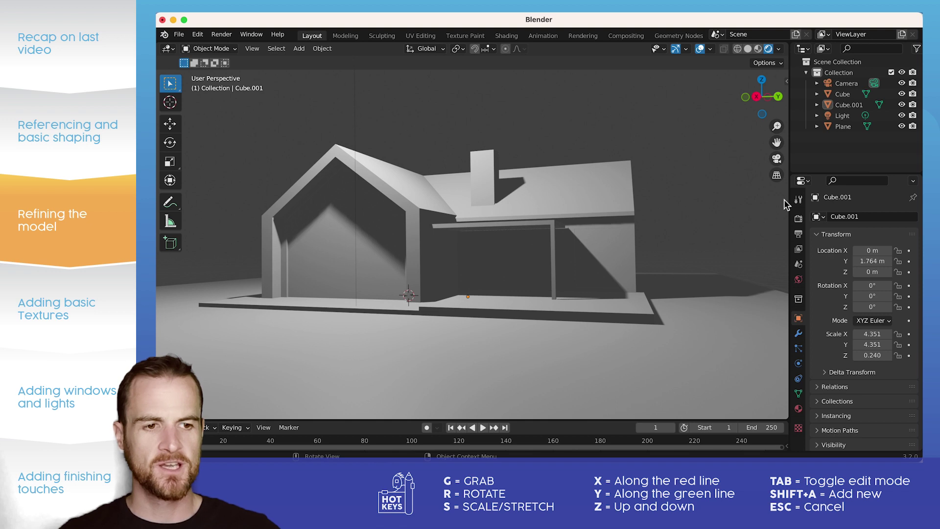
left_click(799, 218)
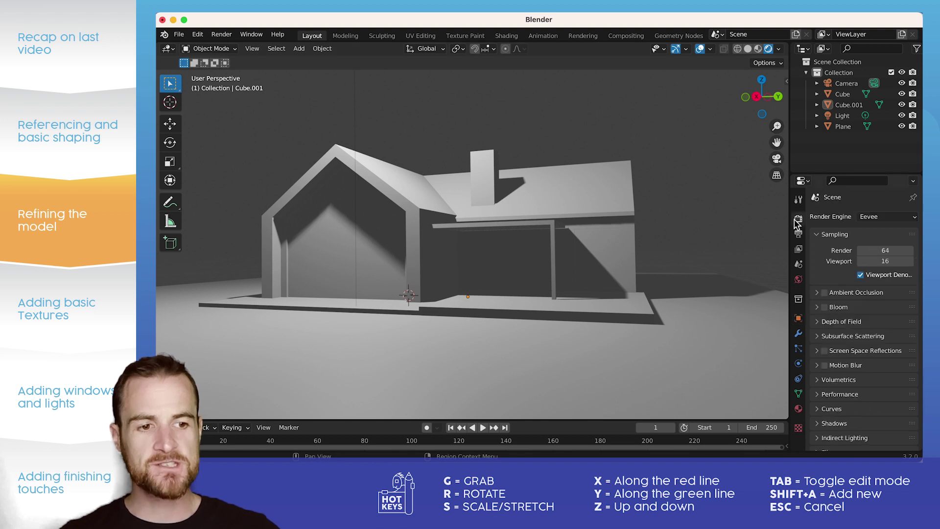
left_click(884, 216)
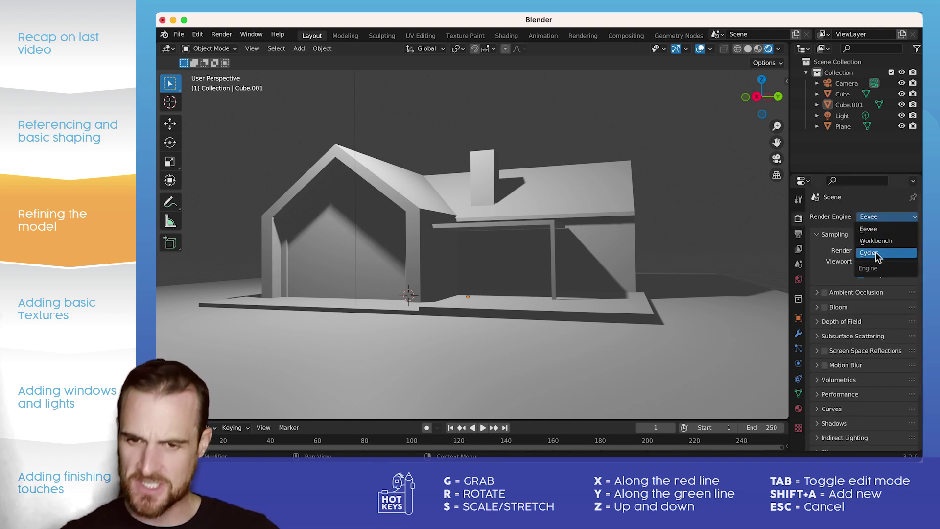
left_click(875, 254)
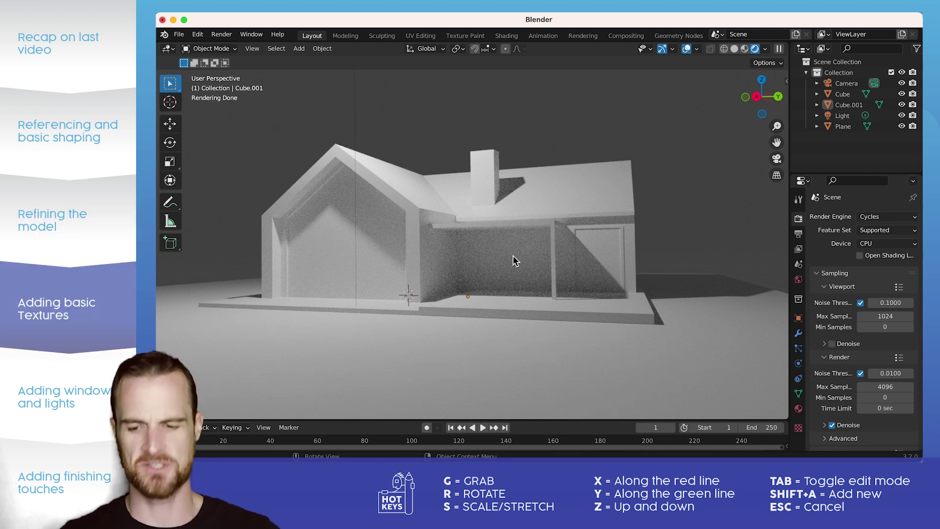
In Edit Mode on the house, select all the visible roof faces on both wings, including the small ones around the chimney
left_click(500, 256)
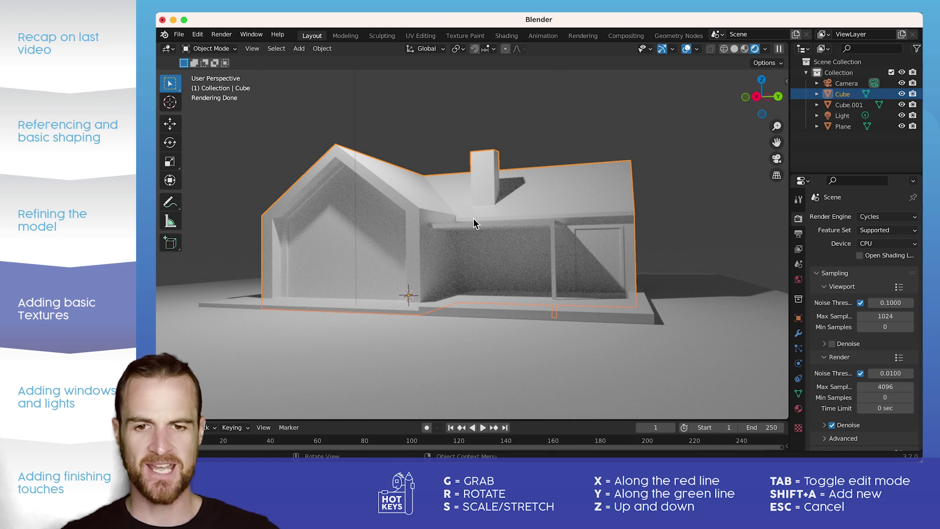
key("Tab")
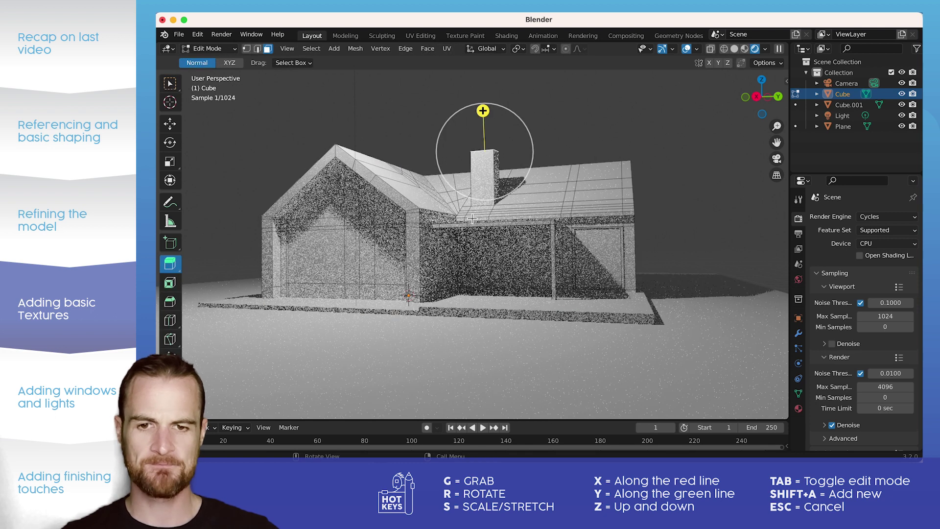
left_click(170, 84)
left_click_drag(394, 157, 466, 213)
left_click_drag(520, 161, 641, 215)
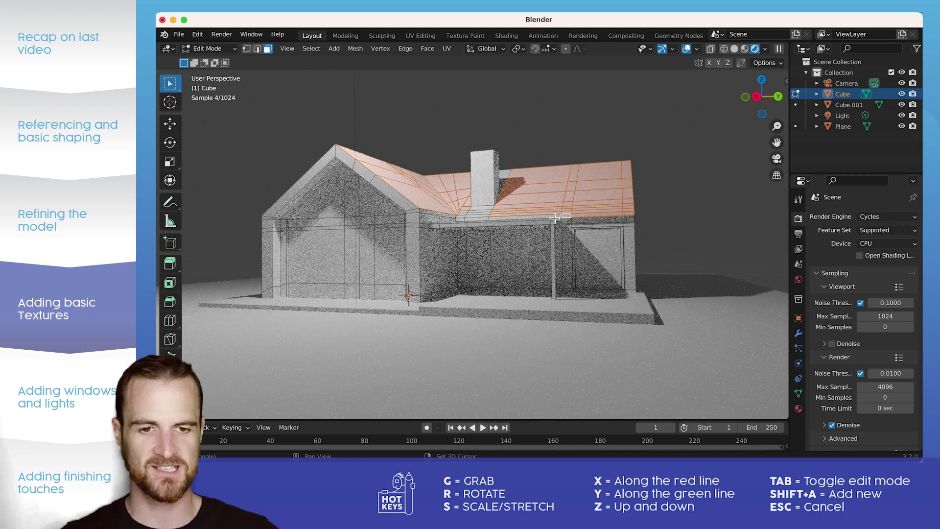
left_click(483, 205)
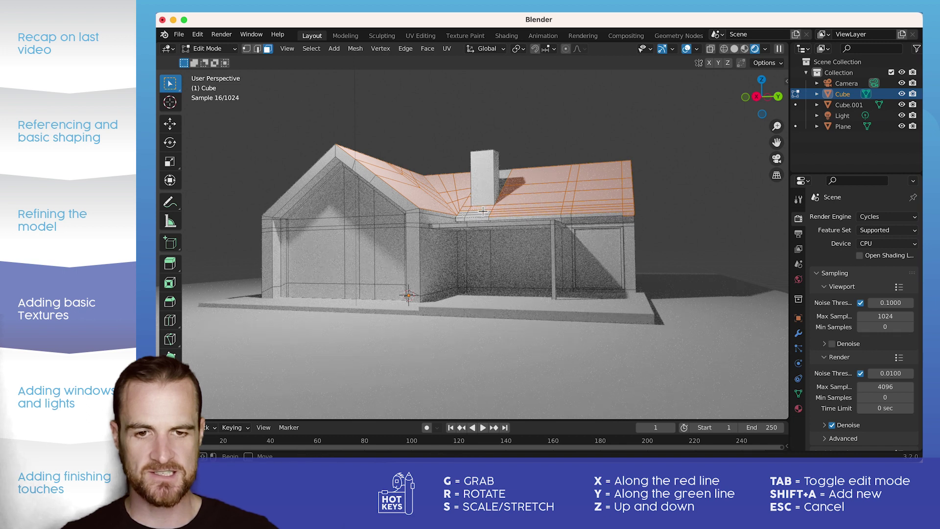
left_click(482, 212, "shift")
left_click(505, 179, "shift")
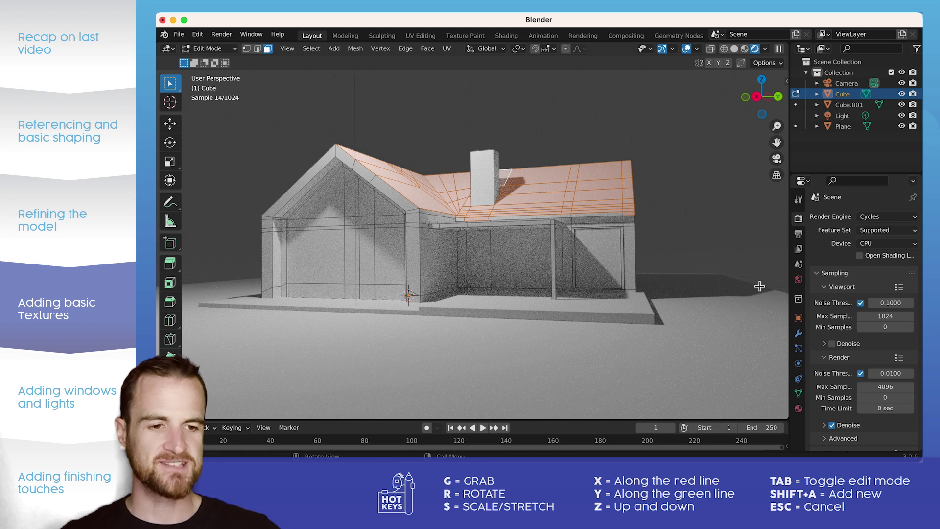
Assign a new material named ROOF with a dark grey base colour to the selected roof faces
left_click(799, 408)
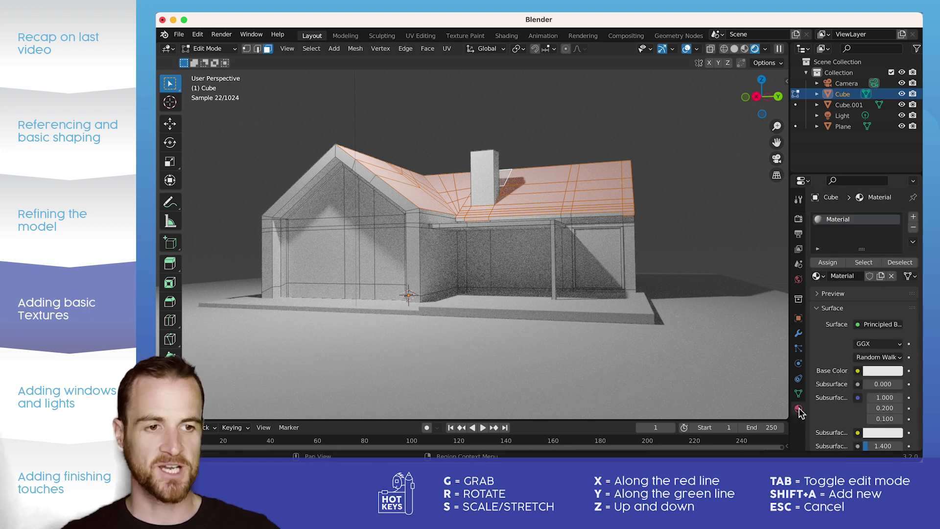
left_click(913, 217)
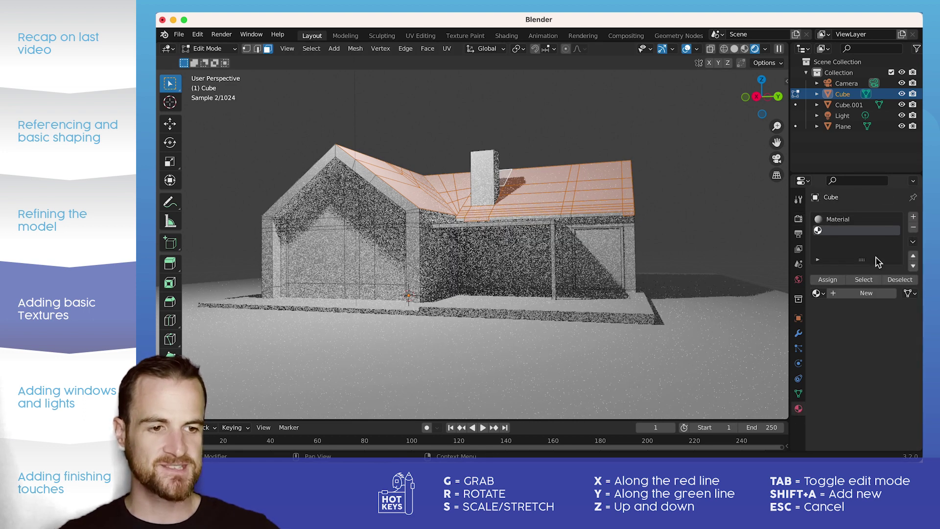
left_click(825, 281)
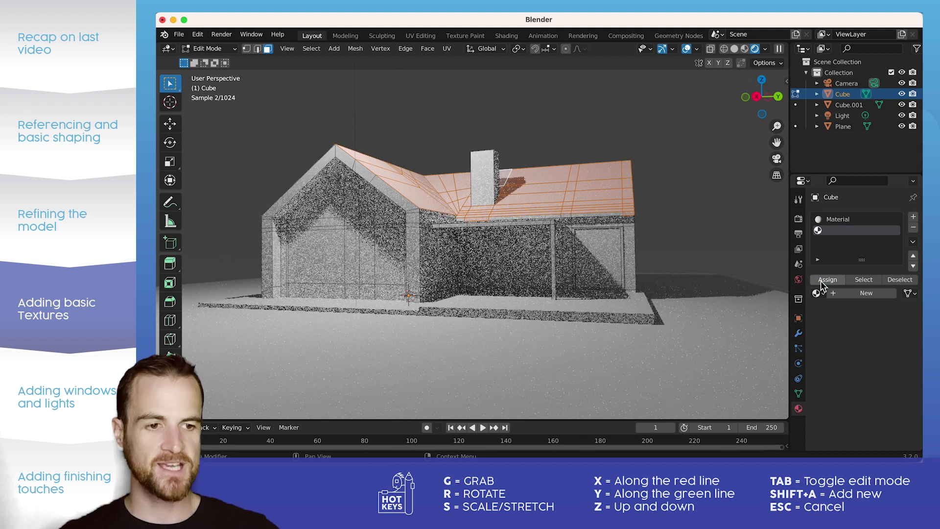
left_click(842, 294)
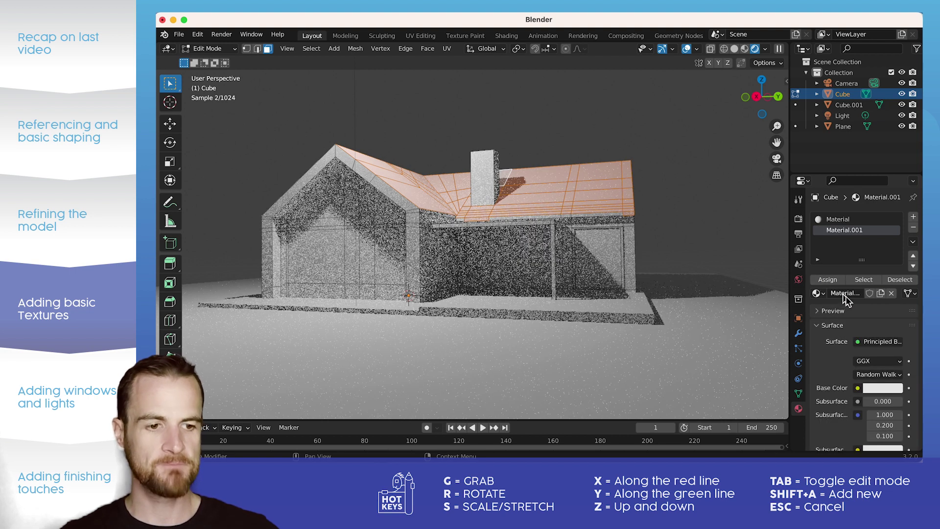
double_click(849, 231)
type("ROOF")
key("Return")
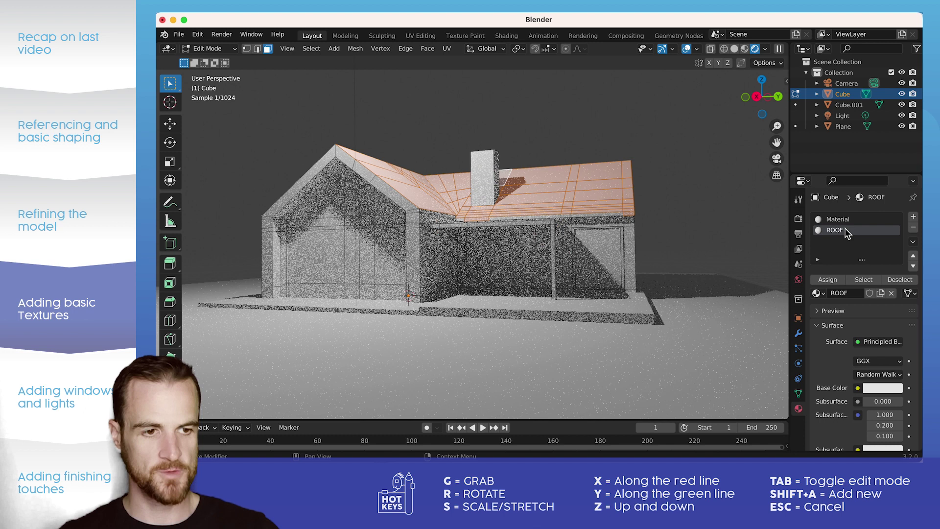
left_click(883, 387)
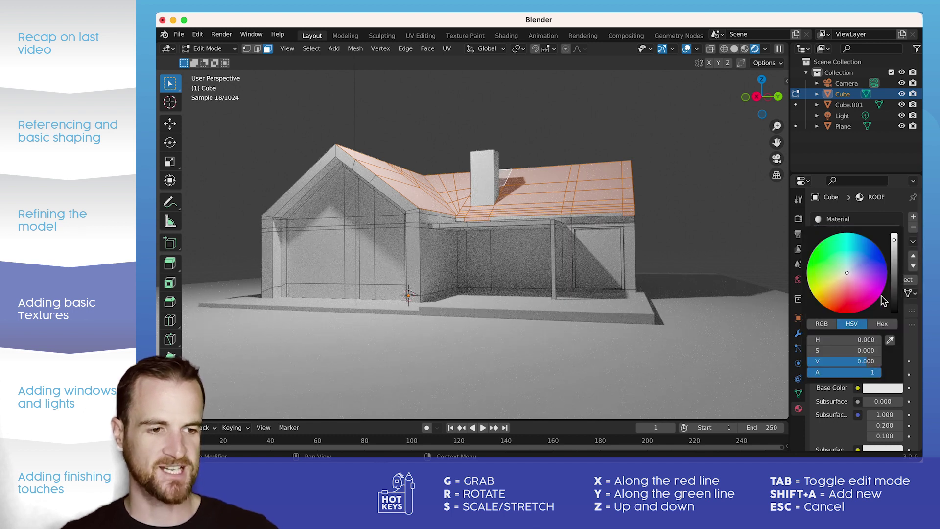
left_click(895, 294)
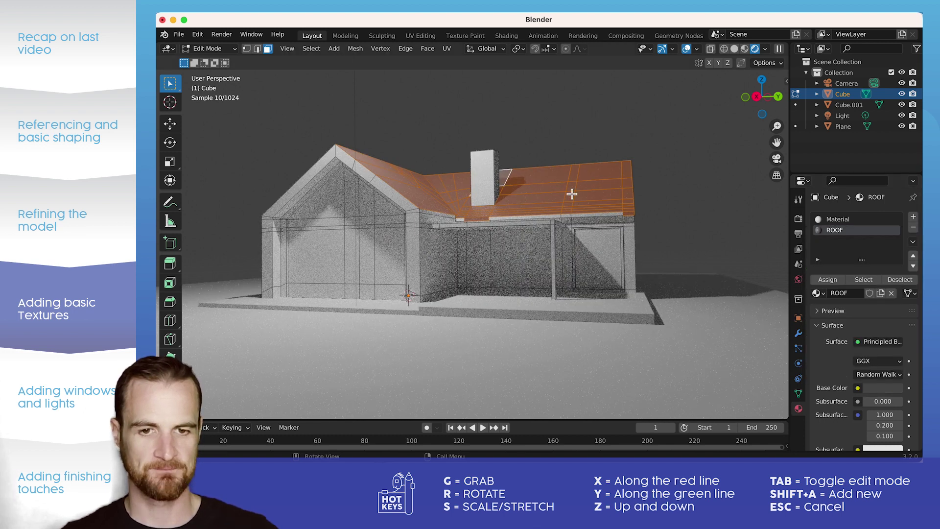
Reassign the thin eave face below the chimney to the original Material and return to Object Mode
left_click(484, 221)
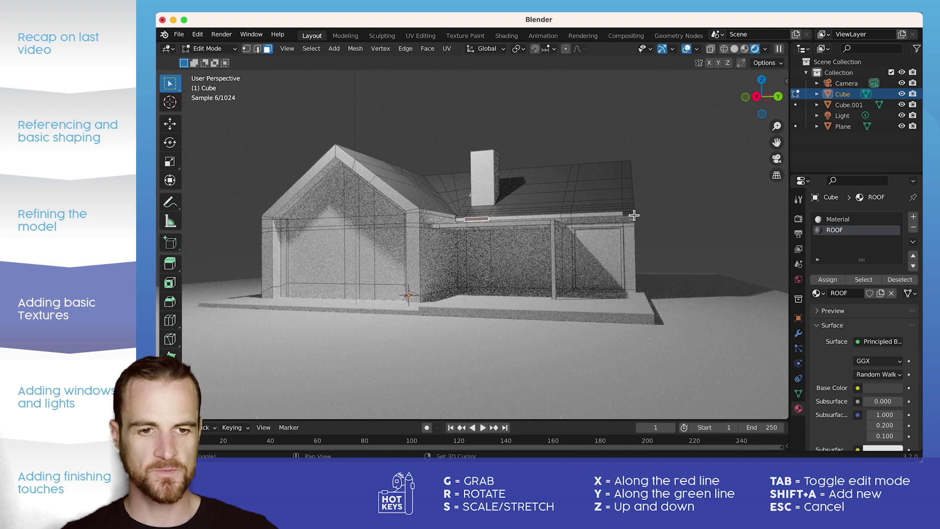
left_click(847, 219)
left_click(827, 279)
key("Tab")
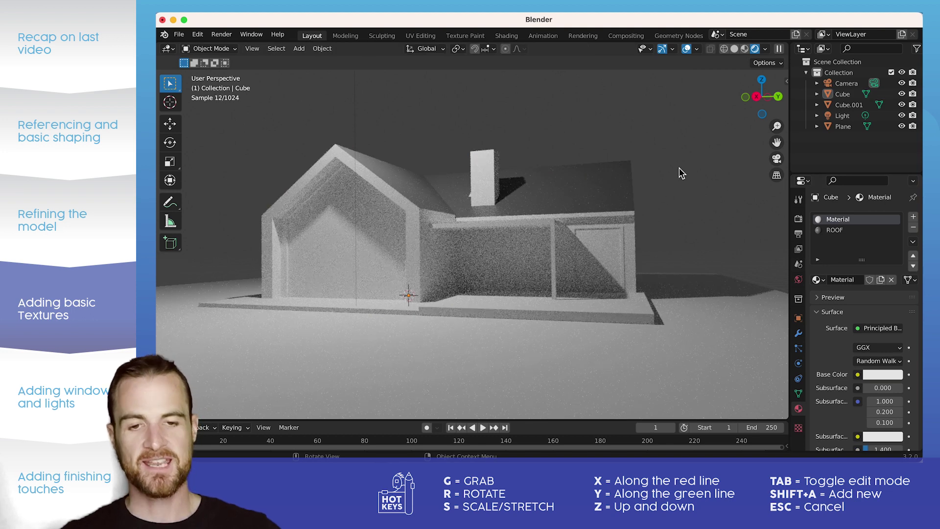
Assign the ROOF material to the current selection in Edit Mode, and return to Object Mode
key("Tab")
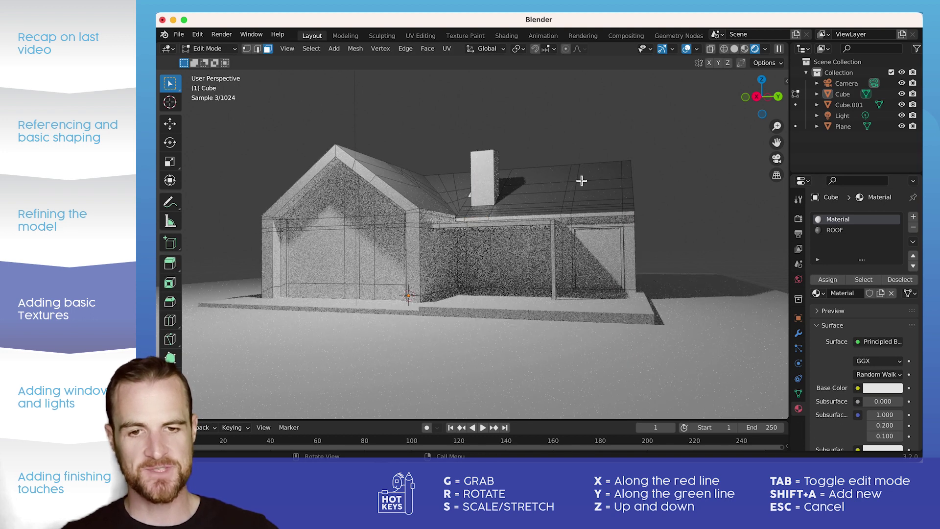
left_click(858, 230)
left_click(833, 279)
key("Tab")
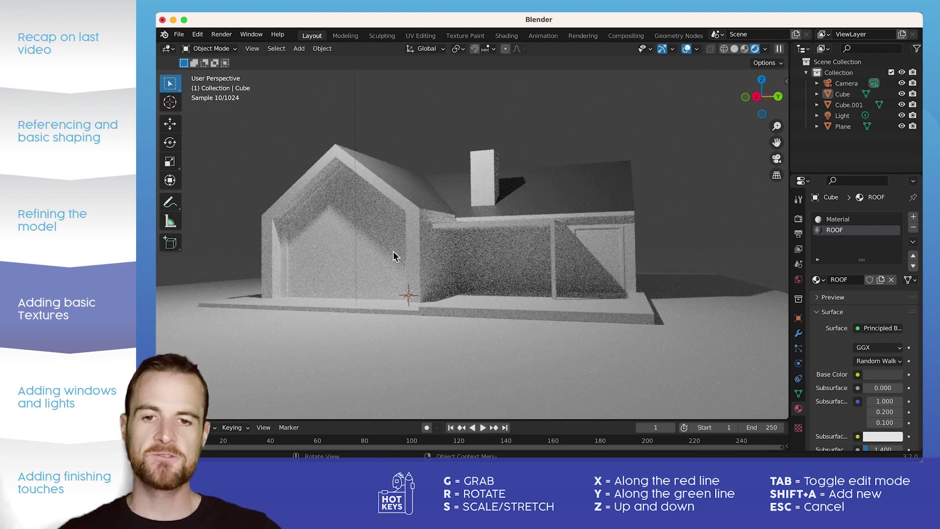
Check the Pinterest reference, and in Edit Mode select the gable frame's inner faces on the side away from the canopy
key("Tab")
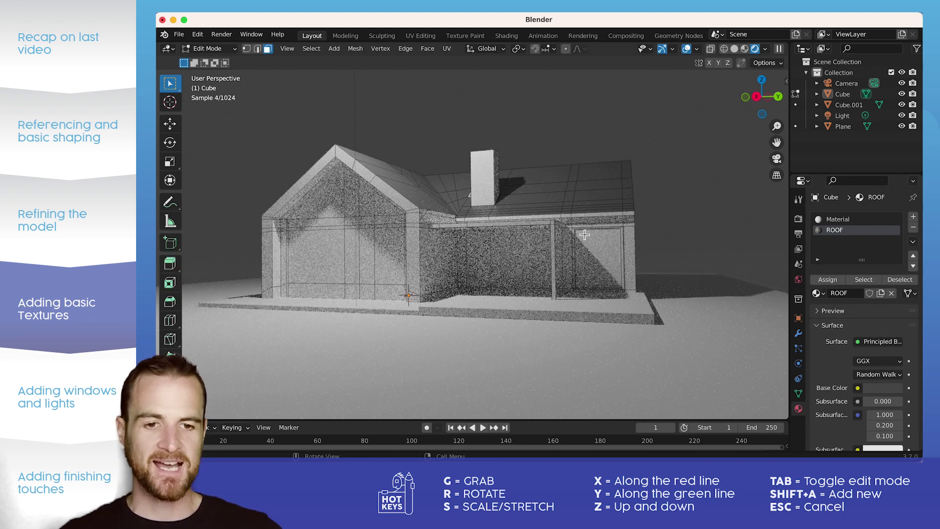
scroll(618, 238, "up", 3)
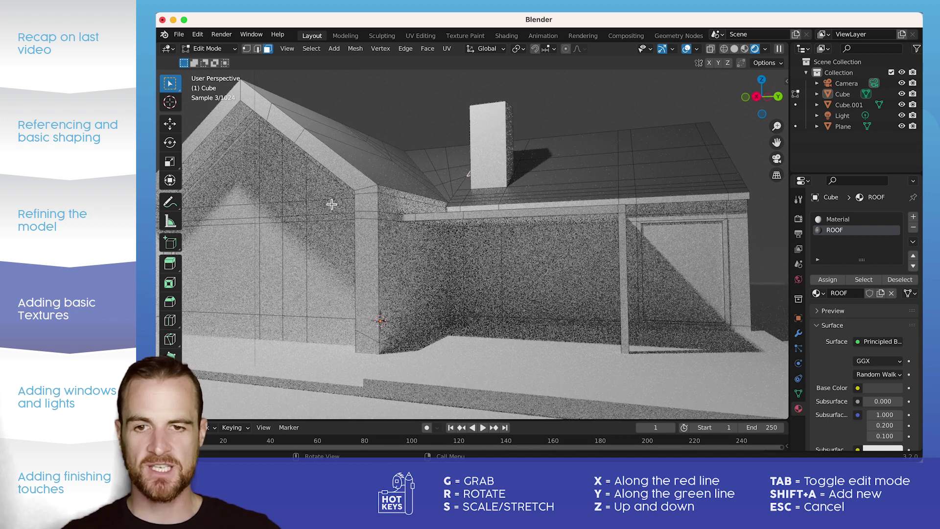
scroll(325, 201, "up", 1)
key("super+Tab")
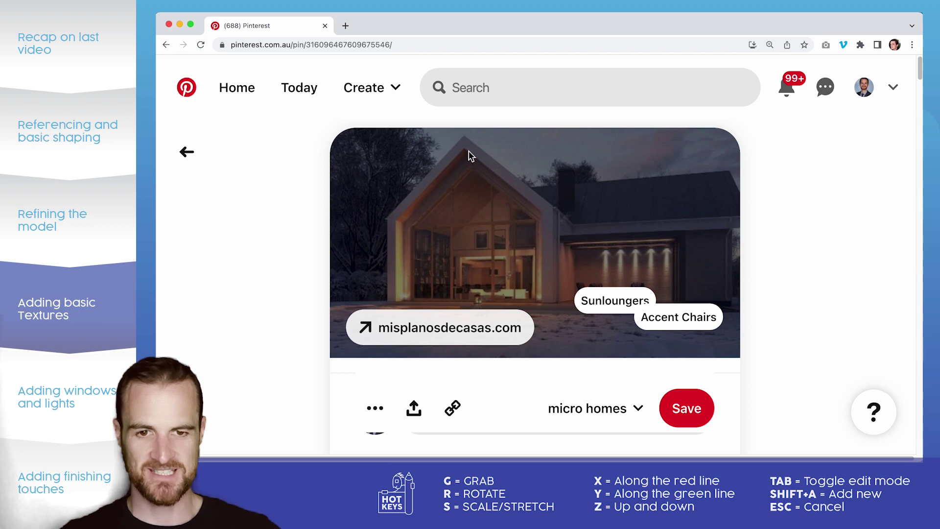
key("super+Tab")
middle_click_drag(357, 288, 296, 296)
left_click(284, 306)
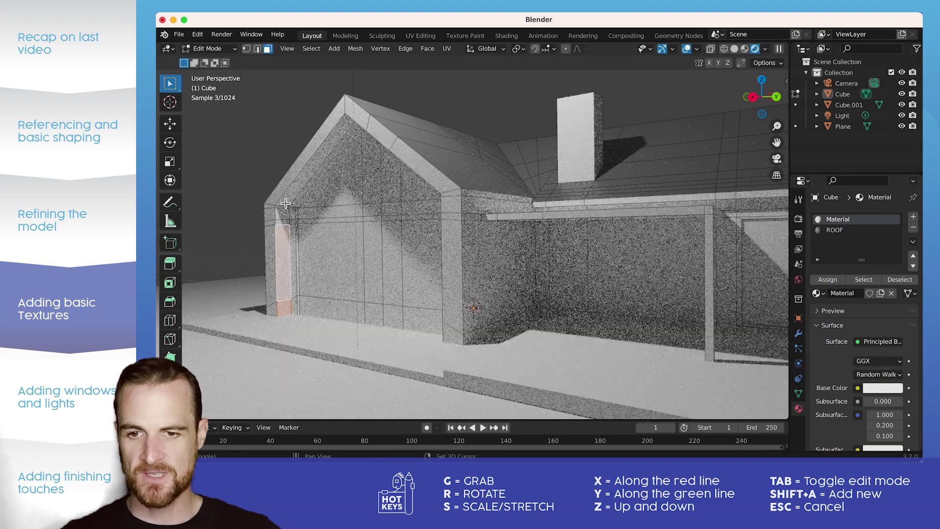
left_click_drag(286, 203, 286, 315)
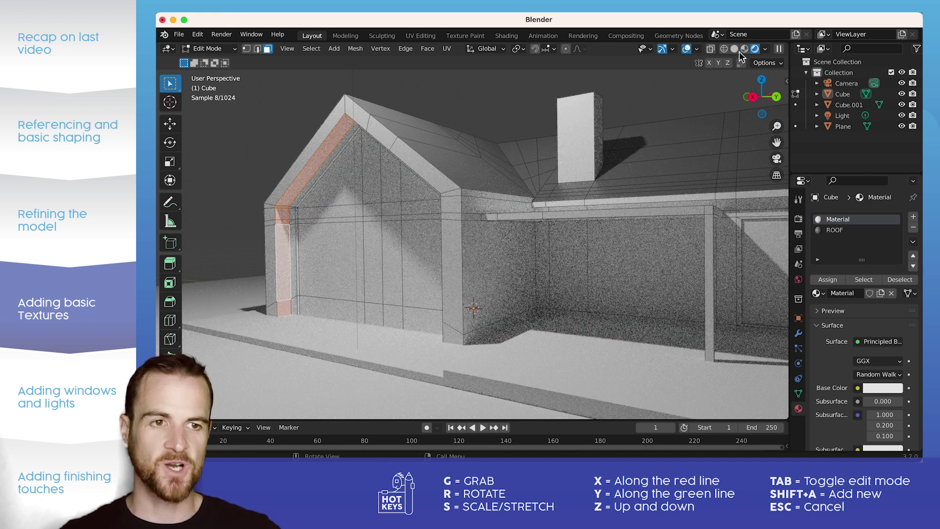
In Material Preview shading, extend the selection to the gable frame's inner faces on the canopy side, excluding its front face
left_click(734, 48)
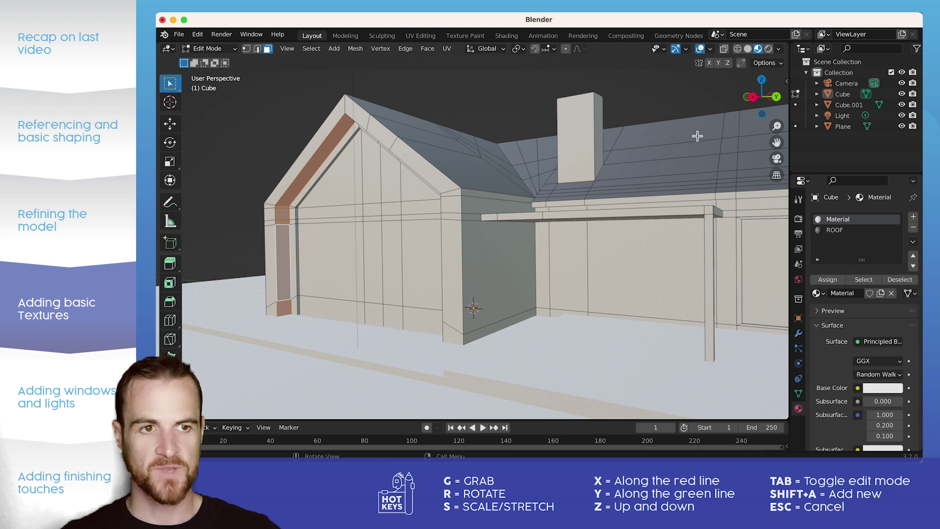
middle_click_drag(548, 194, 660, 193)
left_click_drag(648, 190, 657, 295)
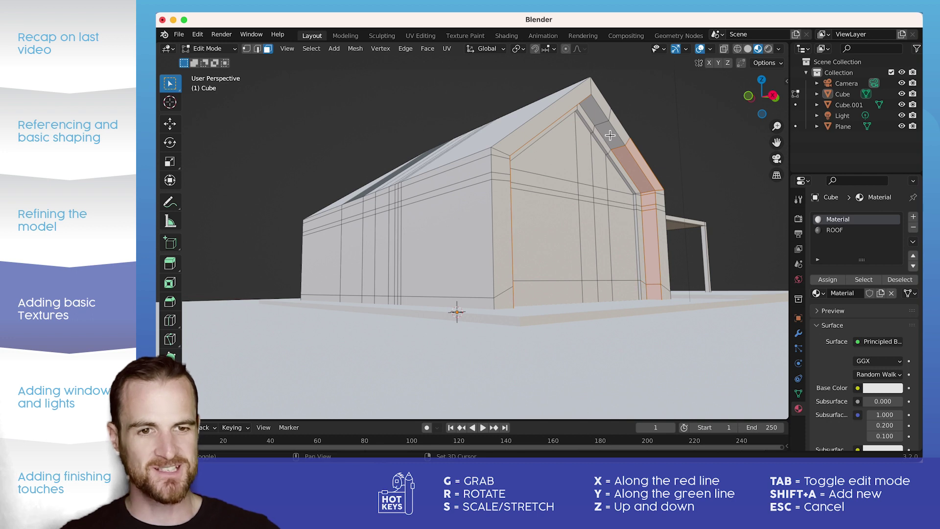
middle_click_drag(657, 210, 563, 117)
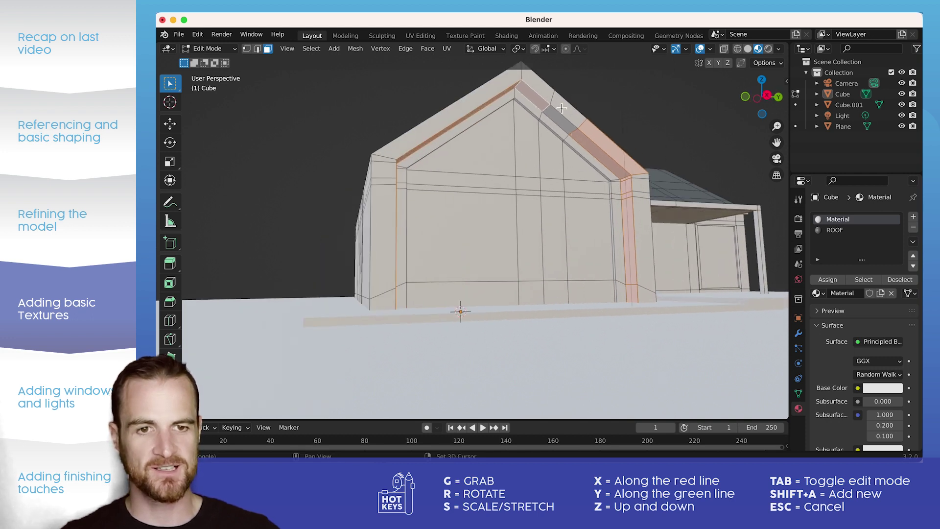
middle_click_drag(649, 171, 608, 229)
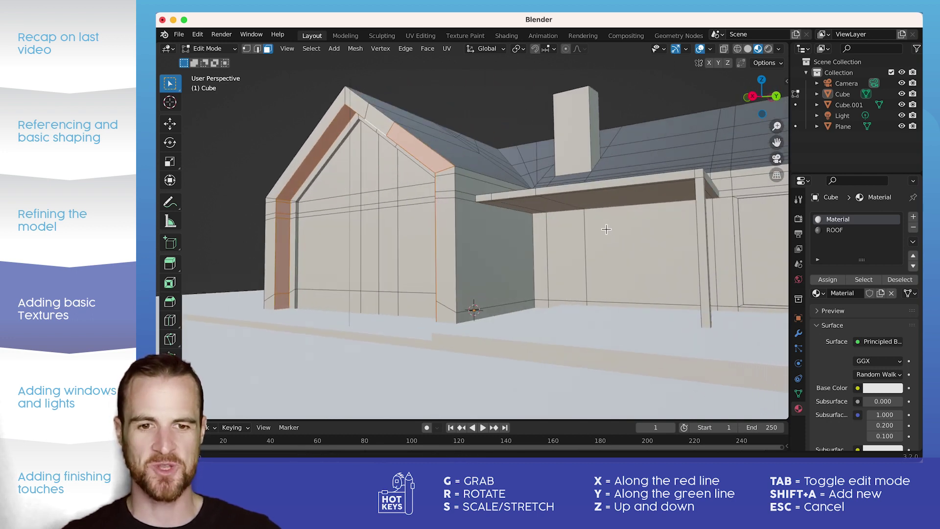
key("super+Tab")
key("super+Tab")
left_click(425, 159, "shift")
Compare with the Pinterest reference and add the two large wall faces beneath the canopy to the selection
key("super+Tab")
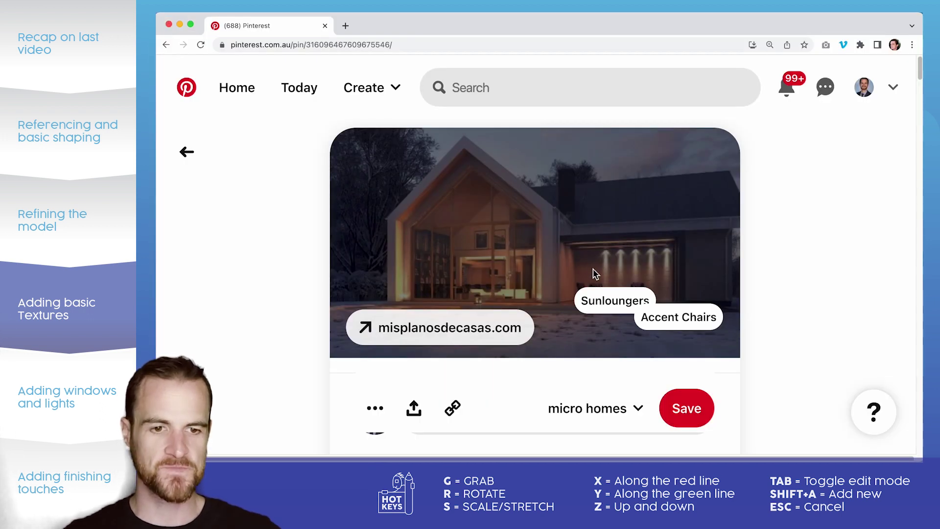
key("super+Tab")
left_click(563, 240, "shift")
left_click(611, 282, "shift")
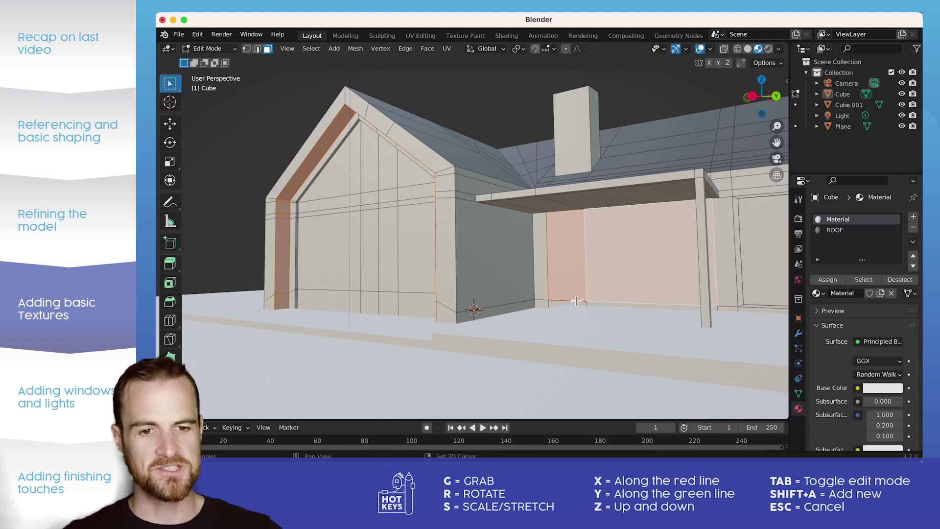
Add a new material slot to the house and name its new material TIMBER
middle_click_drag(519, 212, 561, 279)
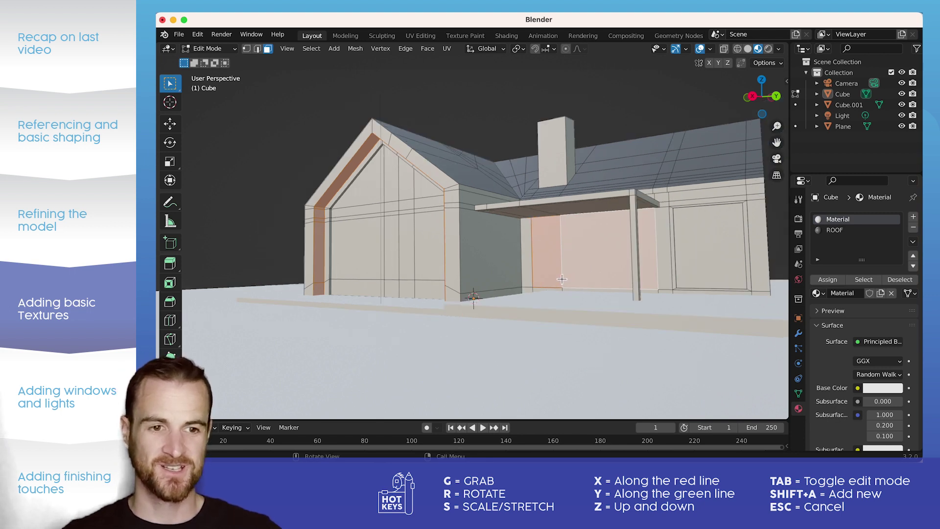
middle_click_drag(451, 224, 517, 243)
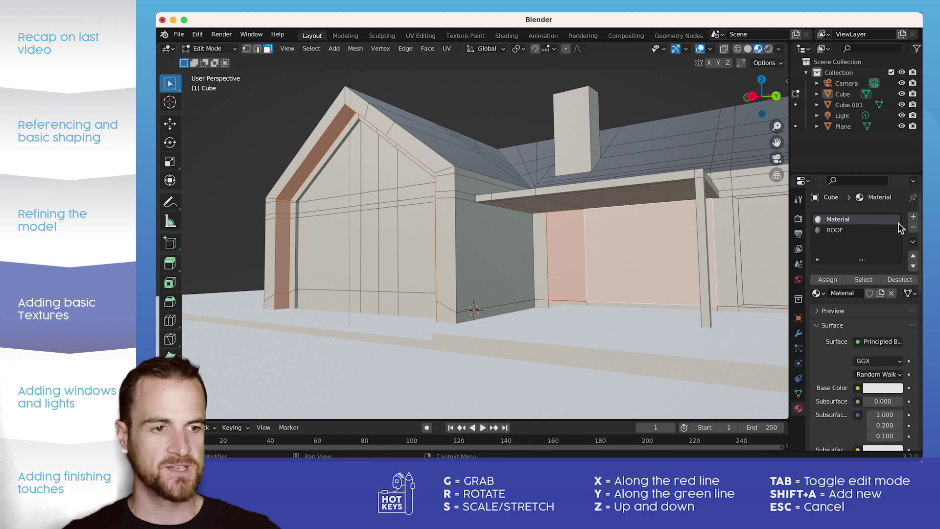
left_click(914, 217)
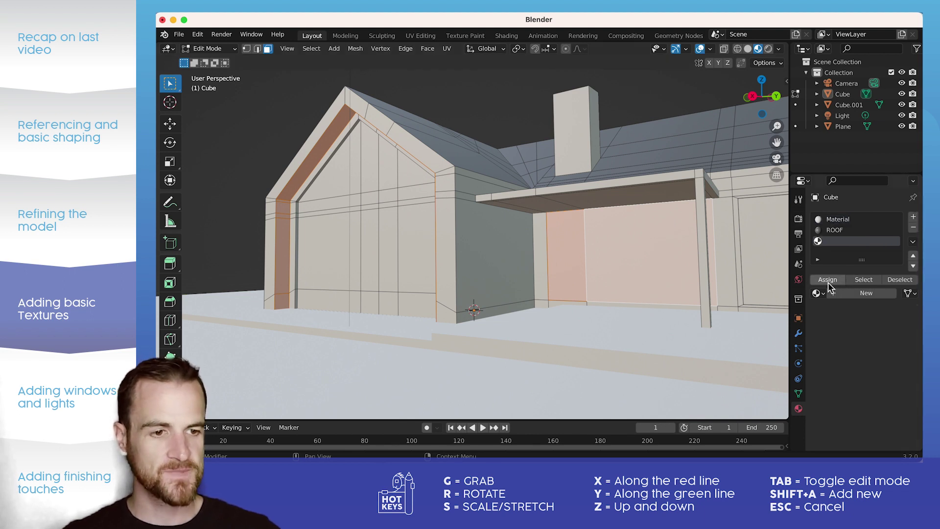
left_click(847, 294)
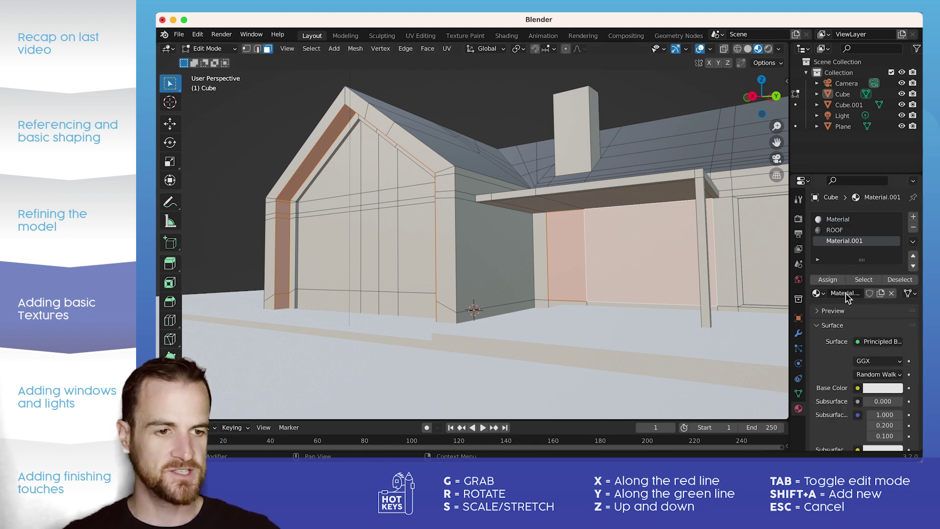
double_click(841, 240)
type("TiMBER")
key("Return")
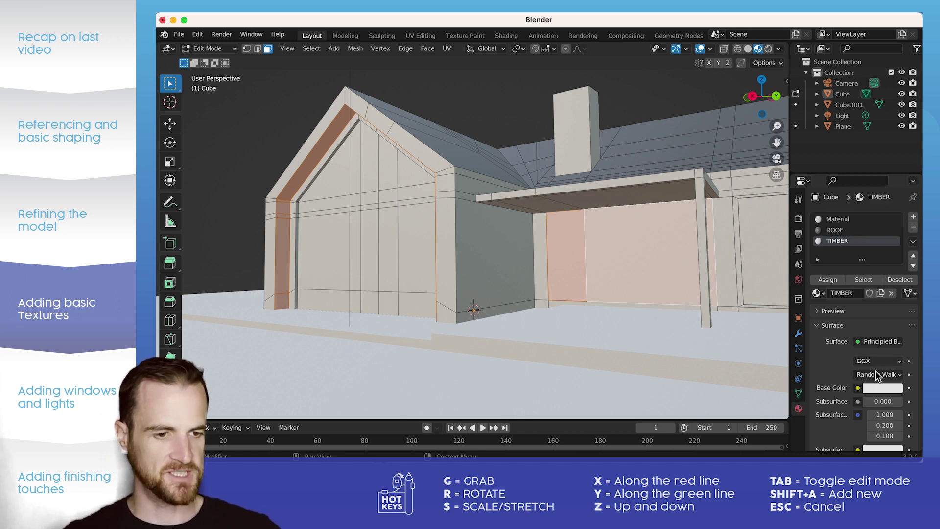
Assign TIMBER to the selected gable frame and canopy wall faces with a light orange base colour, and return to Object Mode
left_click(884, 392)
left_click(839, 287)
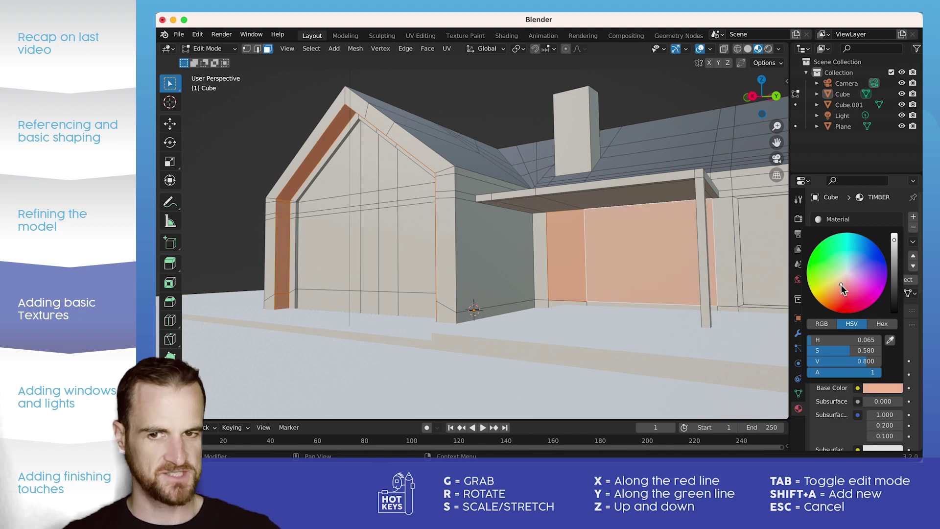
key("Tab")
scroll(459, 131, "down", 1)
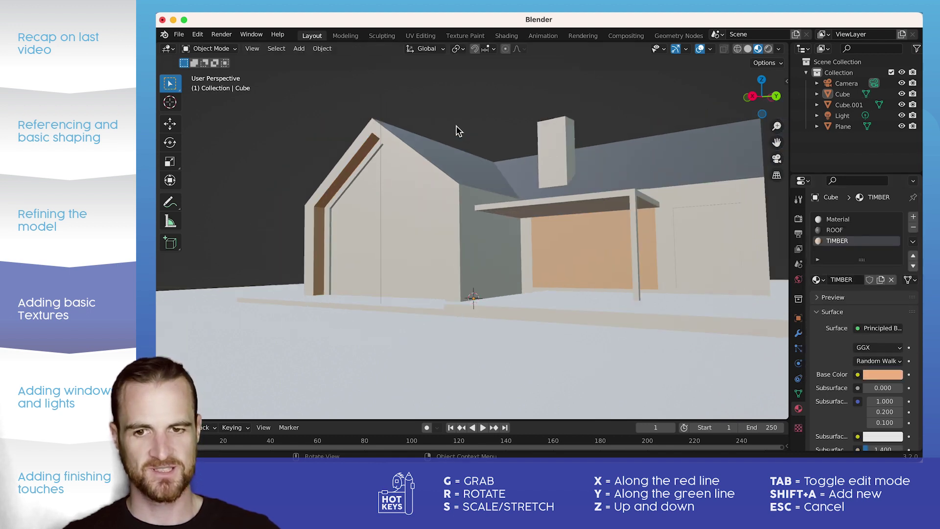
In Edit Mode on the house mesh, select all of the chimney's linked faces
middle_click_drag(440, 179, 456, 183)
left_click(578, 152)
key("Tab")
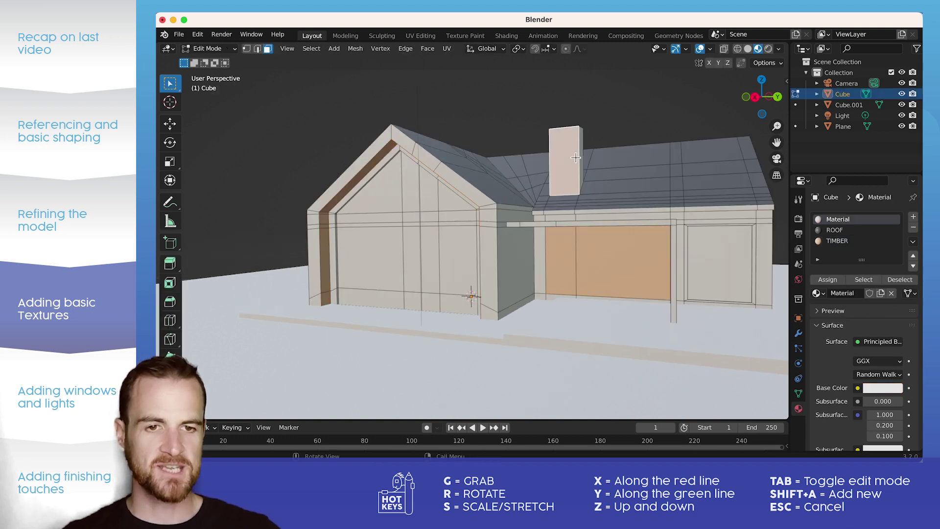
key("l")
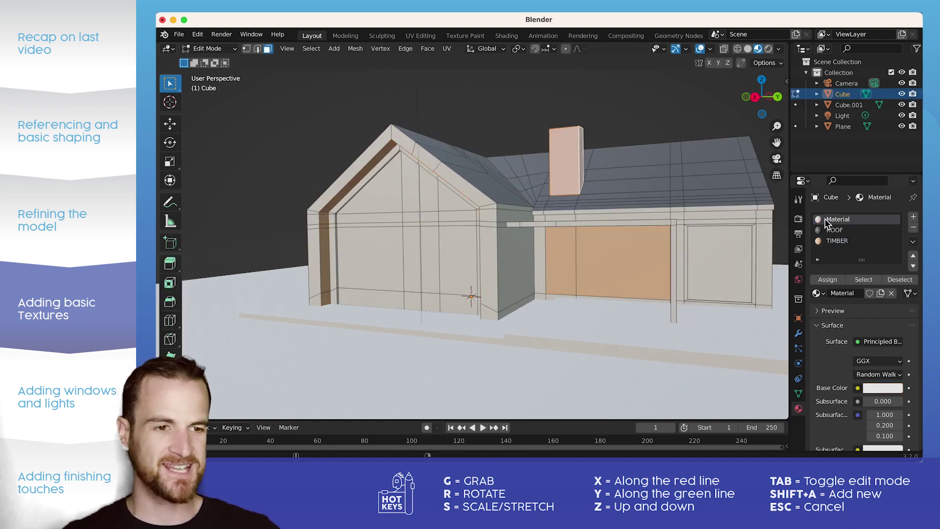
Add a fourth material slot to the house and name its new material CHIMNEY
left_click(913, 217)
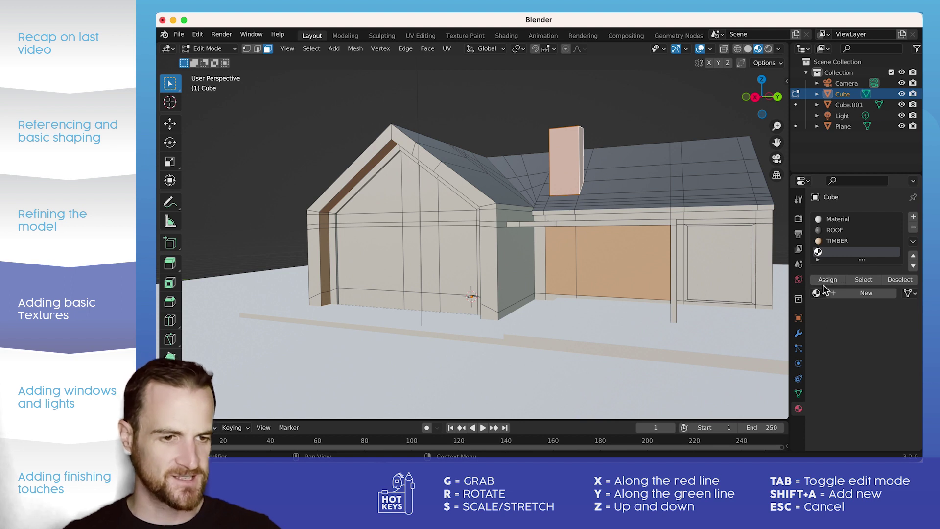
left_click(854, 293)
double_click(848, 253)
type("CHIMNEY")
key("Return")
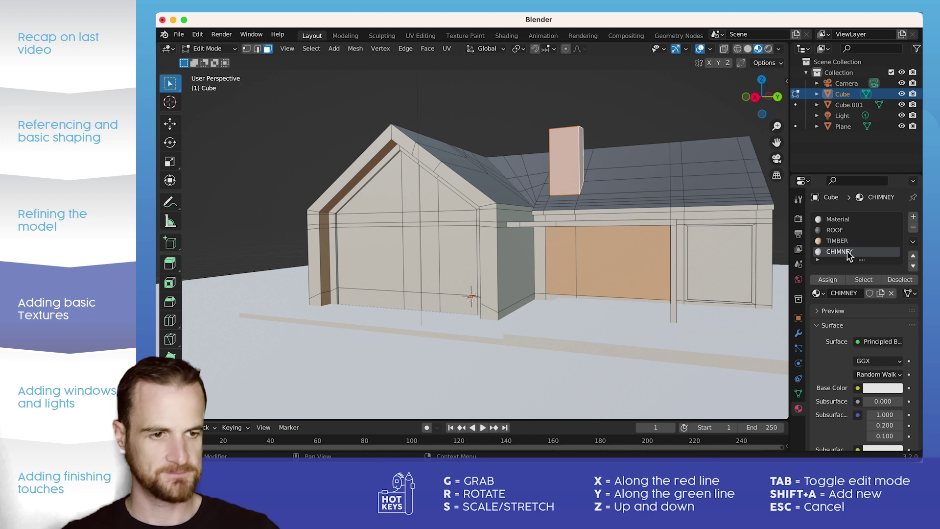
Assign CHIMNEY to the chimney faces with a near-black base colour of value 0.036, and return to Object Mode
left_click(881, 388)
left_click_drag(897, 293, 898, 300)
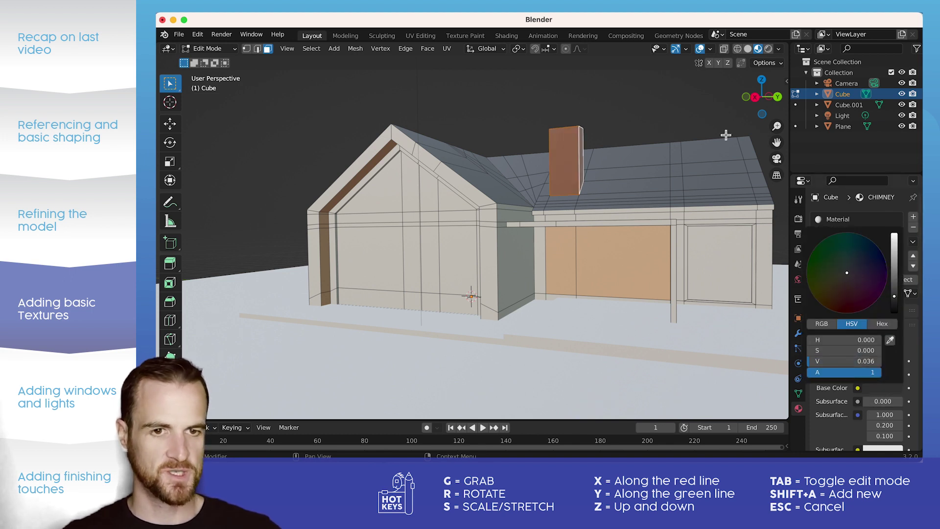
key("Tab")
key("alt+a")
left_click(422, 221)
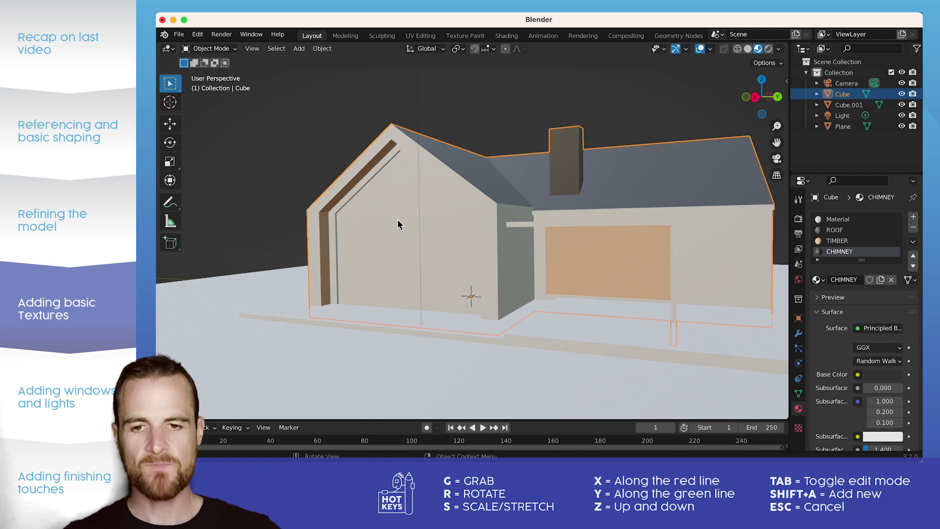
middle_click_drag(420, 219, 415, 218)
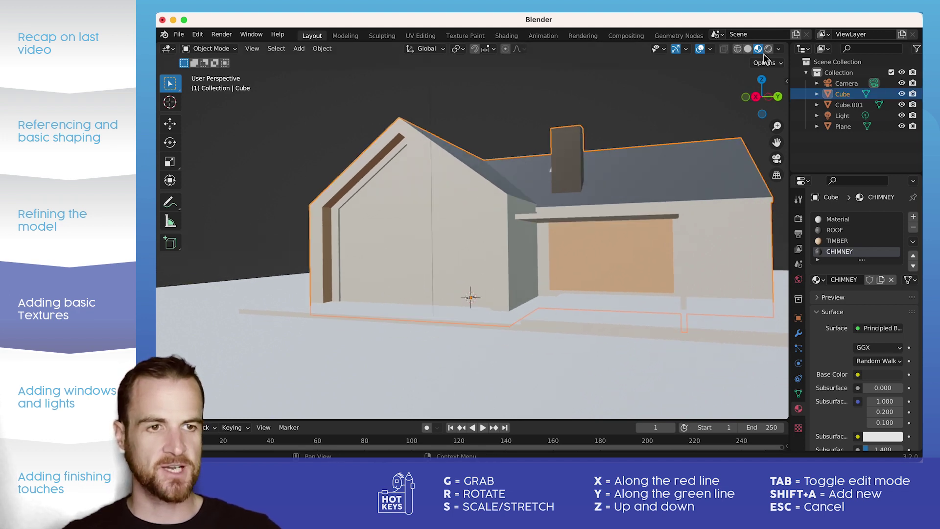
Give the deck slab beneath the house the existing TIMBER material and deselect it
left_click(605, 338)
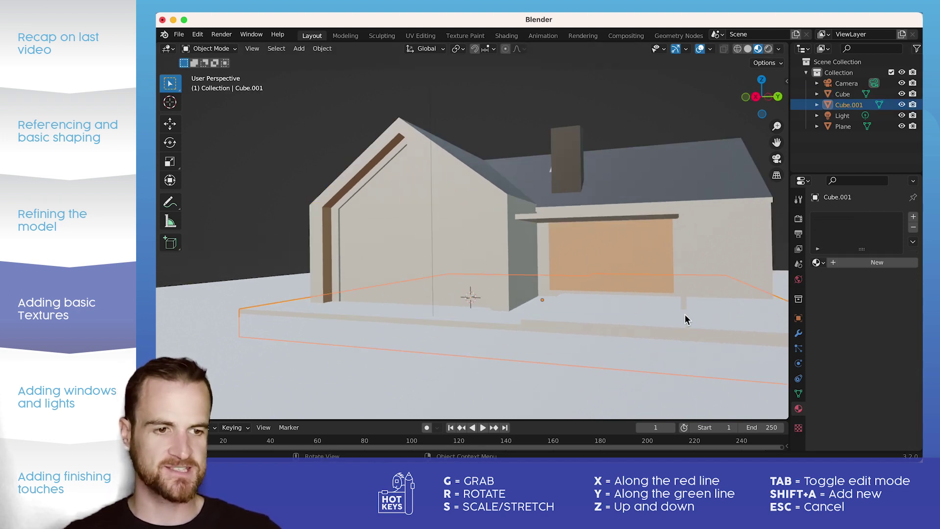
left_click(818, 262)
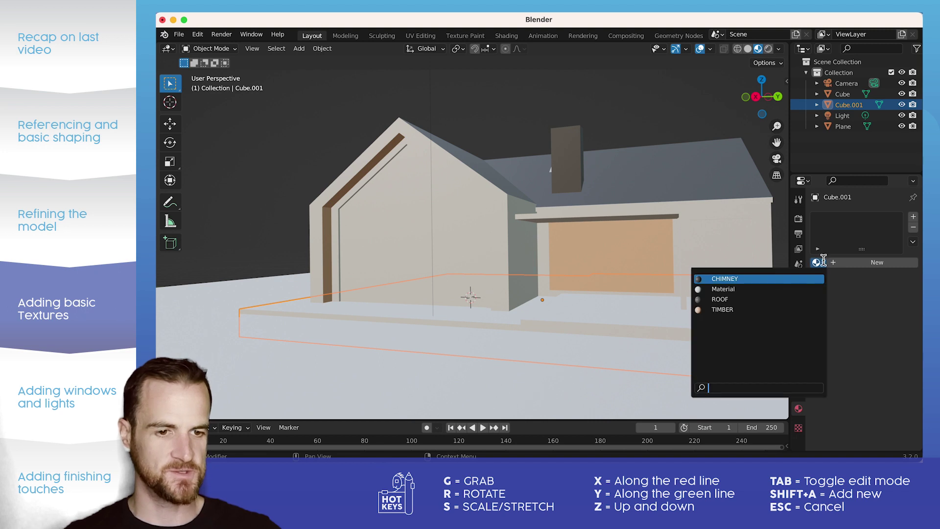
left_click(739, 311)
left_click(629, 133)
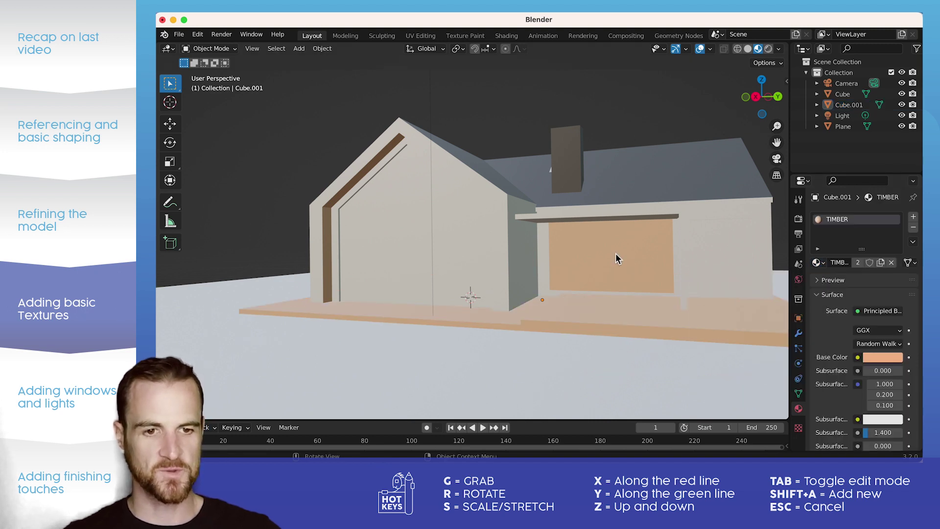
Check the Pinterest reference, and in Edit Mode select the canopy's edge faces together with its supporting post
left_click(683, 255)
key("Tab")
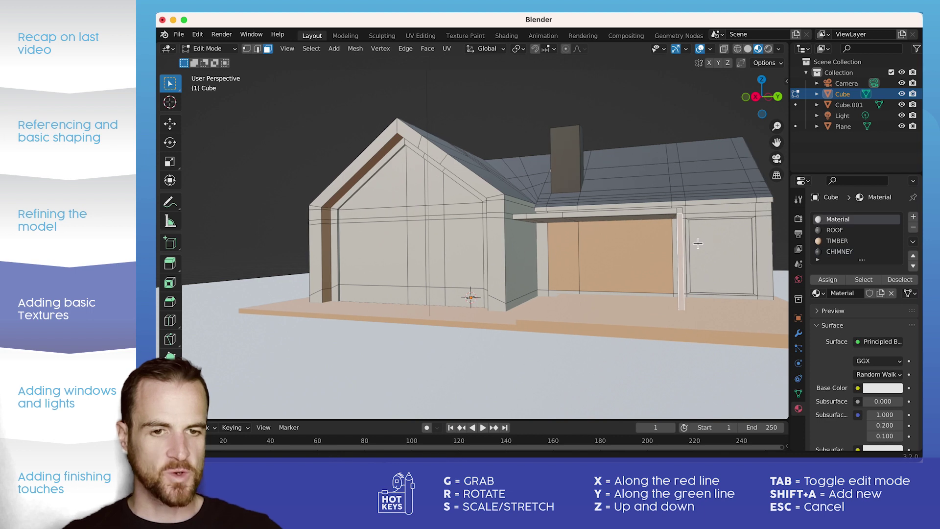
key("super+Tab")
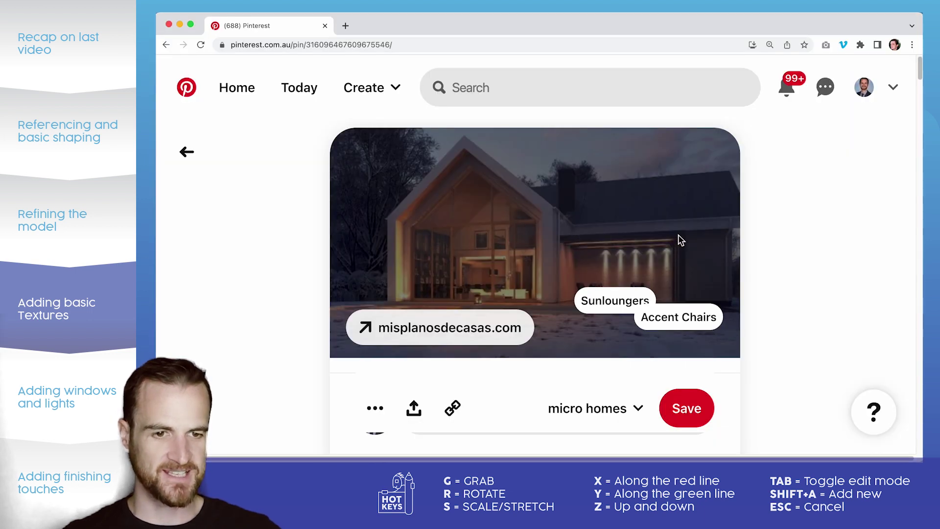
key("super+Tab")
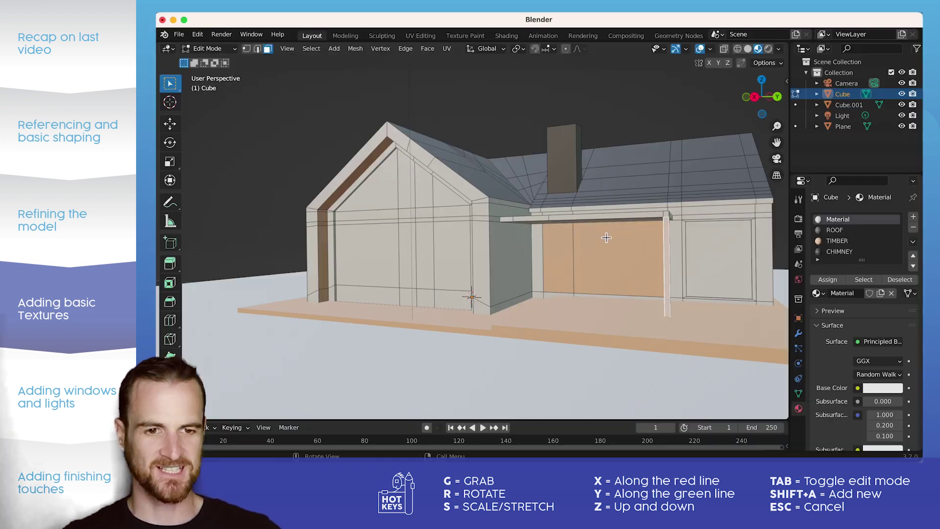
middle_click_drag(654, 227, 558, 237)
left_click_drag(537, 227, 558, 235)
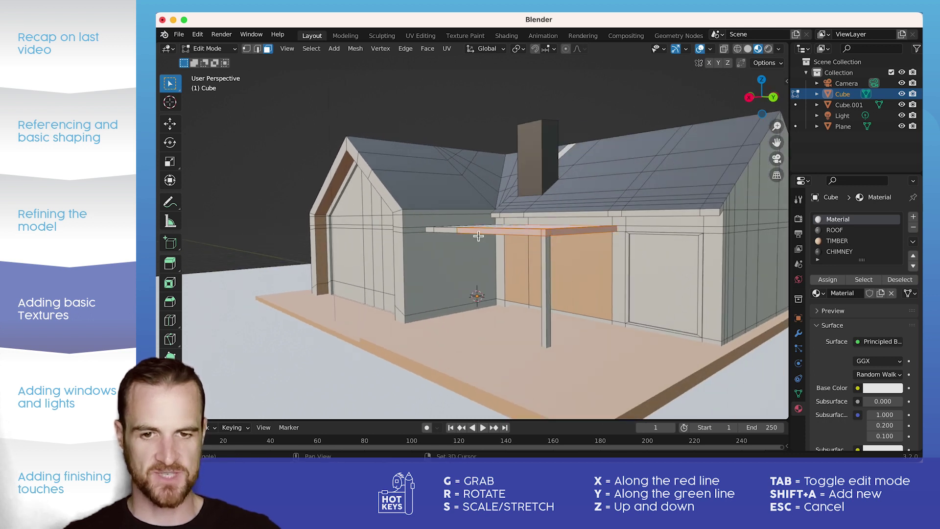
left_click(447, 229, "shift")
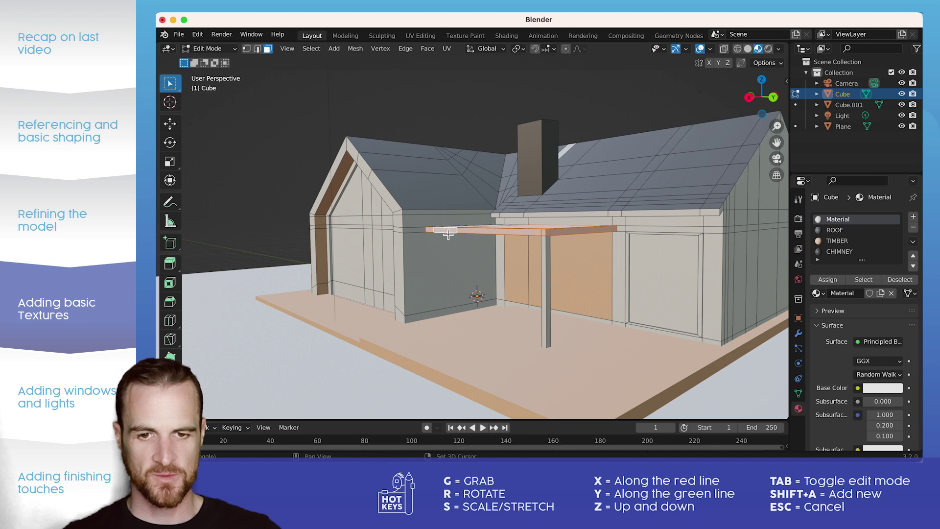
left_click(548, 270, "shift")
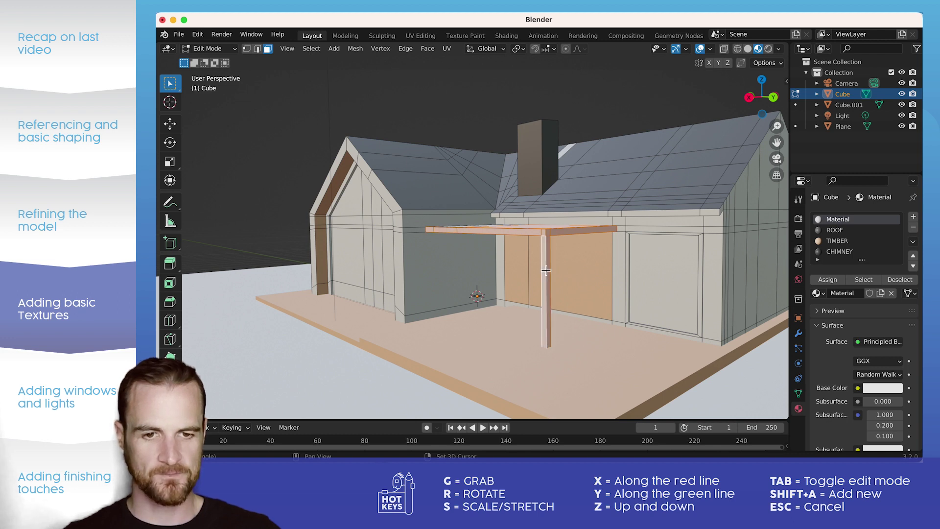
Assign the ROOF material to the selected canopy and post faces, and return to Object Mode
left_click(838, 231)
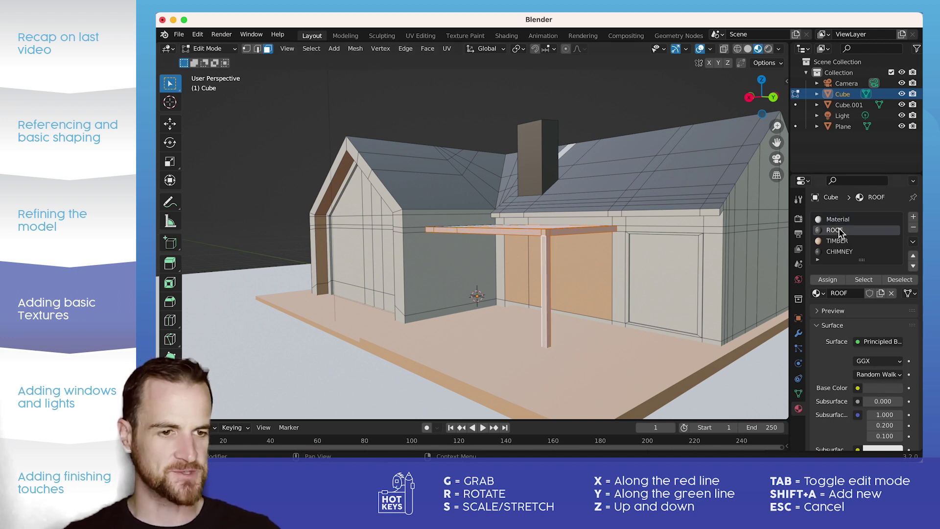
left_click(828, 279)
key("Tab")
mouse_move(637, 240)
middle_mouse_down()
mouse_move(647, 234)
mouse_move(604, 240)
mouse_move(685, 233)
mouse_move(626, 239)
mouse_move(638, 227)
mouse_move(636, 235)
middle_mouse_up()
scroll(632, 230, "down", 5)
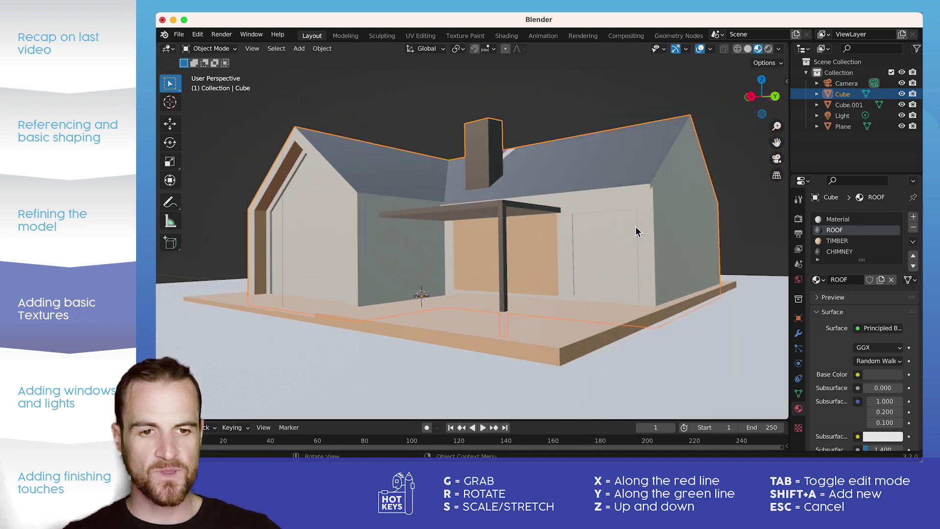
In Edit Mode, select the outer and inner frame faces around the rectangular opening beside the canopy, excluding its central panel
scroll(646, 232, "up", 7)
scroll(654, 232, "down", 4)
key("Tab")
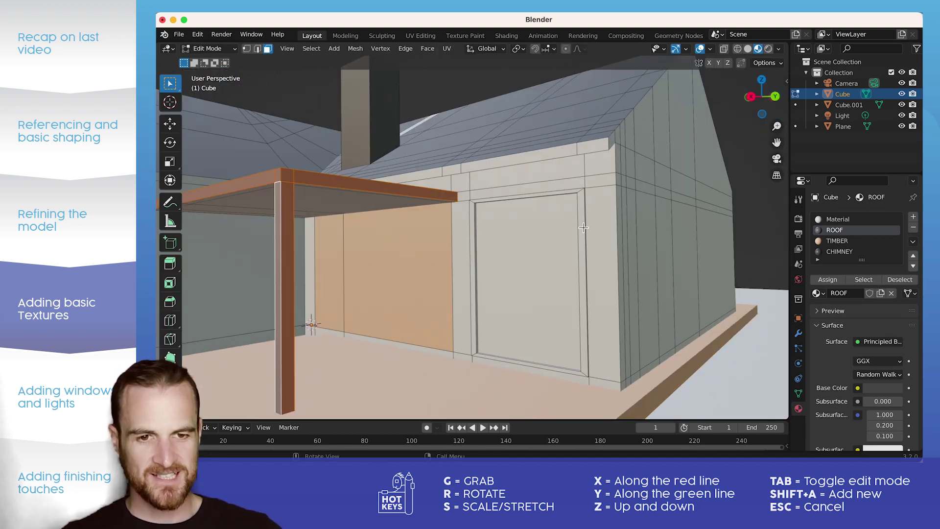
left_click(581, 194)
left_click(490, 201, "shift")
scroll(482, 157, "up", 5)
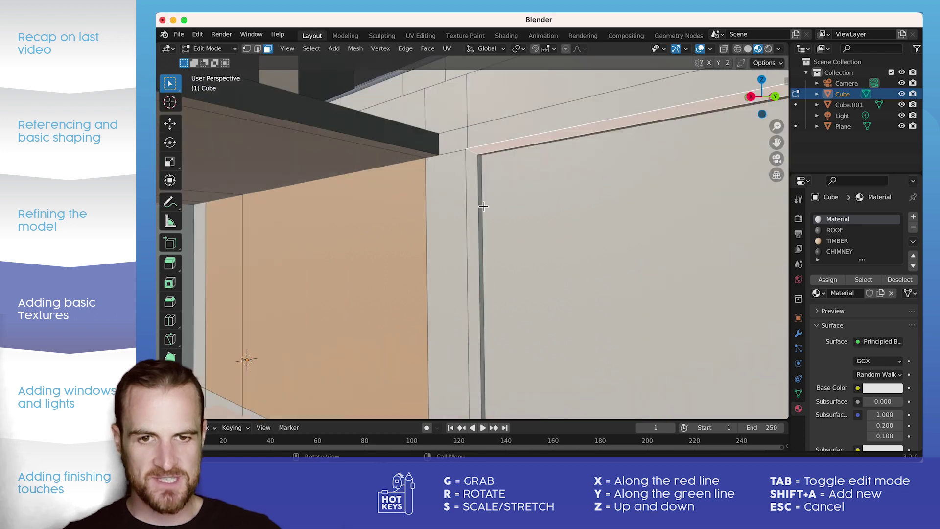
left_click(483, 164, "shift")
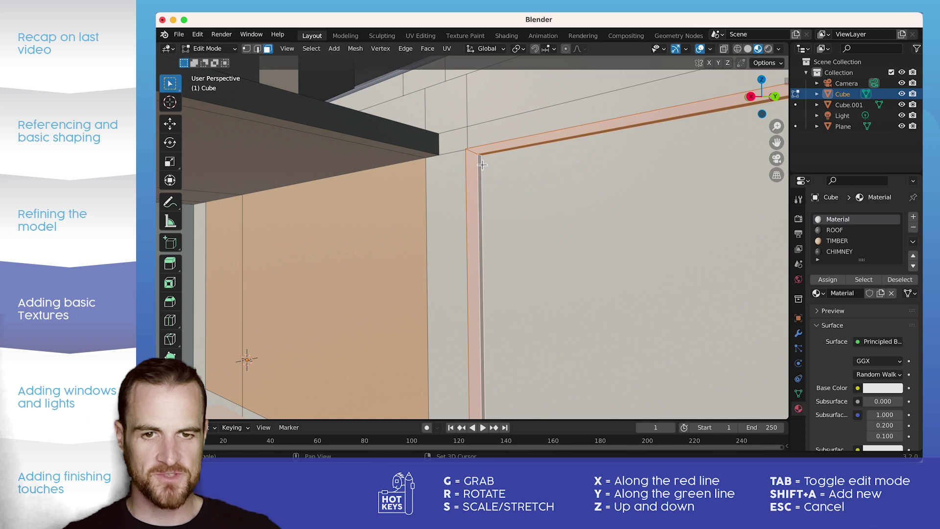
scroll(615, 305, "down", 5)
scroll(614, 319, "up", 4)
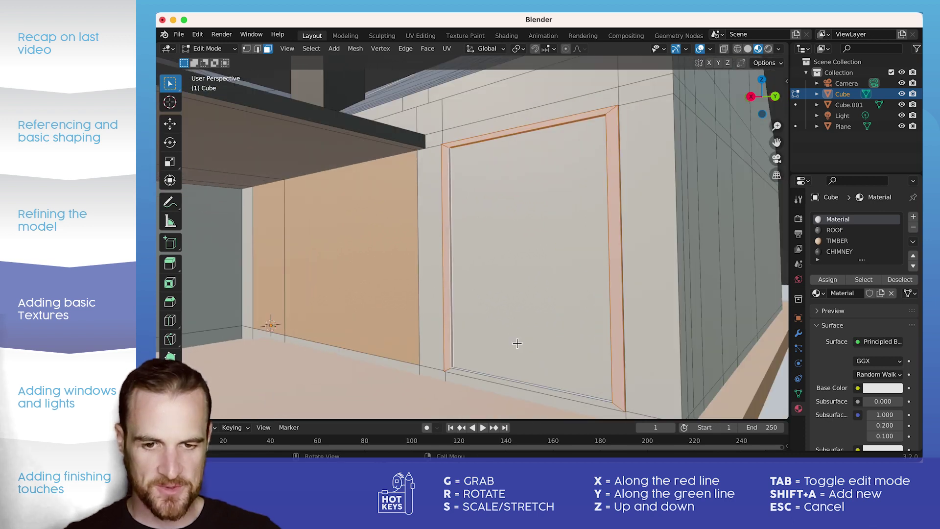
left_click(486, 377, "shift")
left_click(517, 305, "shift")
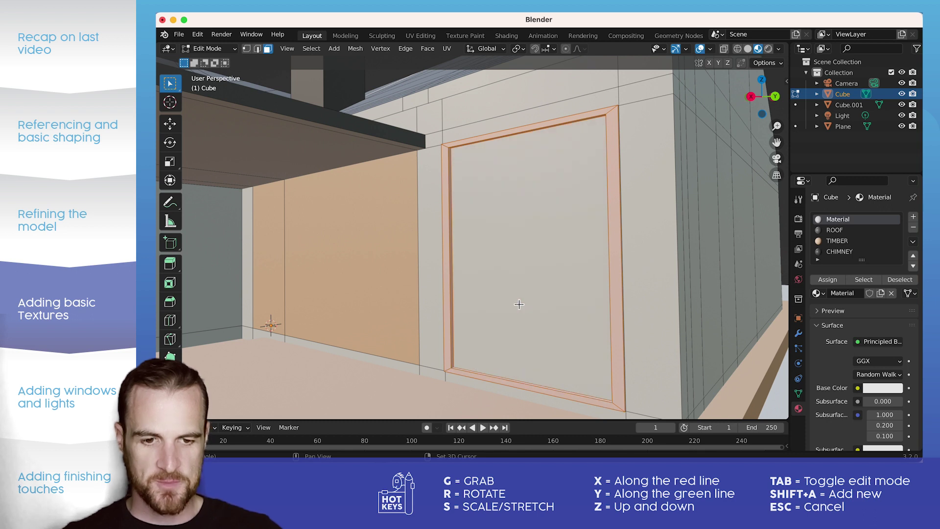
Assign the ROOF material to the selected opening frame faces, and return to Object Mode
scroll(492, 280, "down", 3)
middle_click_drag(492, 280, 343, 240)
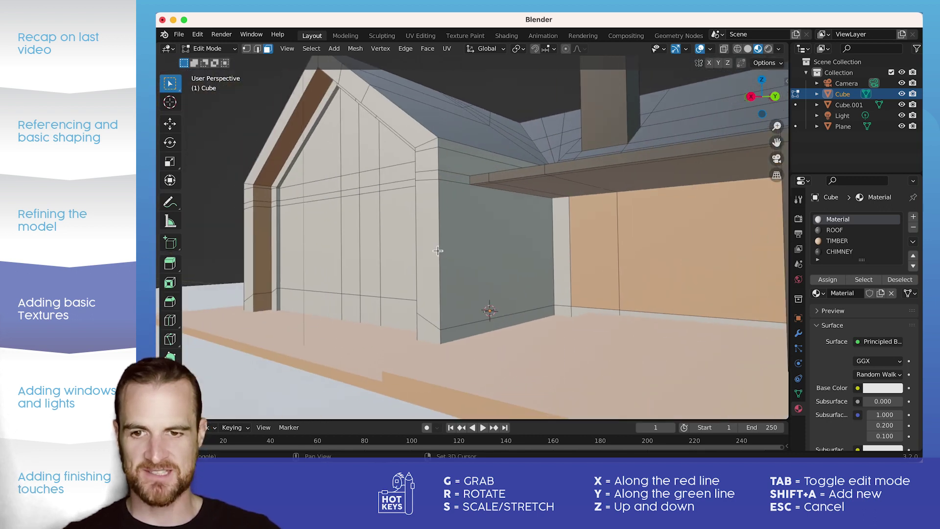
middle_click_drag(773, 178, 831, 247)
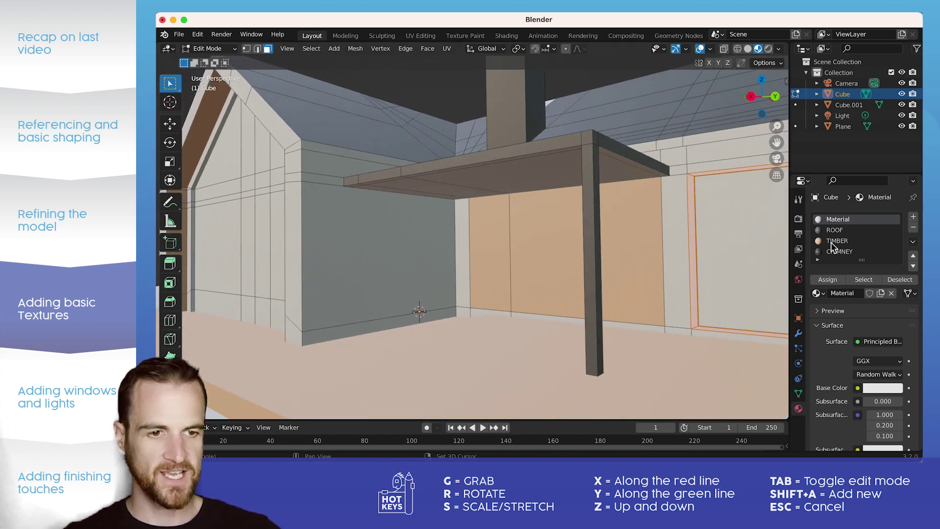
left_click(838, 230)
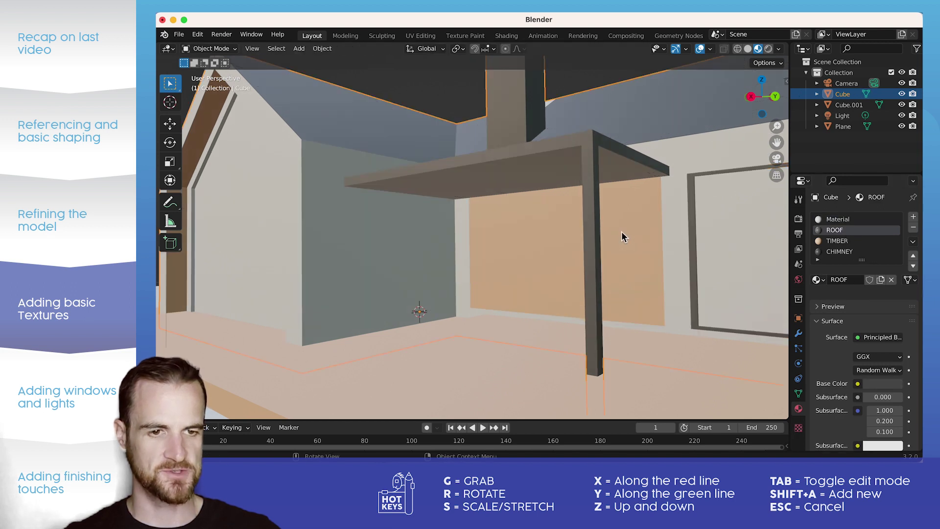
key("Tab")
Preview the whole house in Rendered viewport shading to examine the assigned materials
scroll(622, 233, "down", 8)
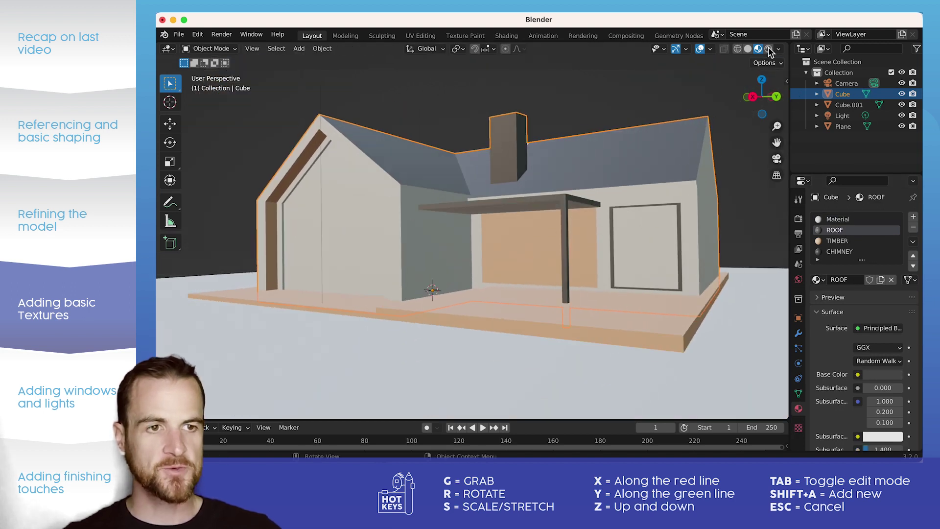
left_click(769, 49)
middle_click_drag(542, 245, 555, 248)
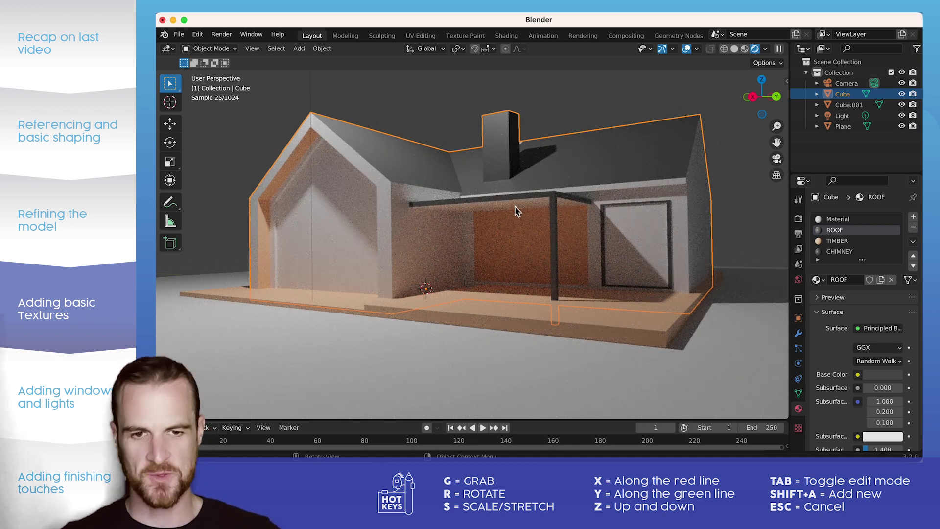
In Edit Mode, assign the TIMBER material to the canopy's underside face, and return to Object Mode
key("Tab")
left_click(466, 212)
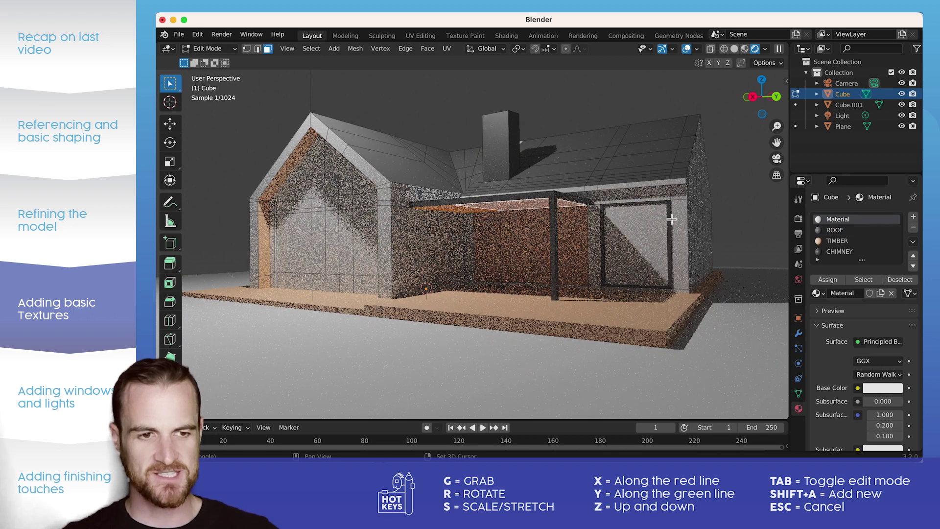
left_click(846, 241)
left_click(828, 279)
key("Tab")
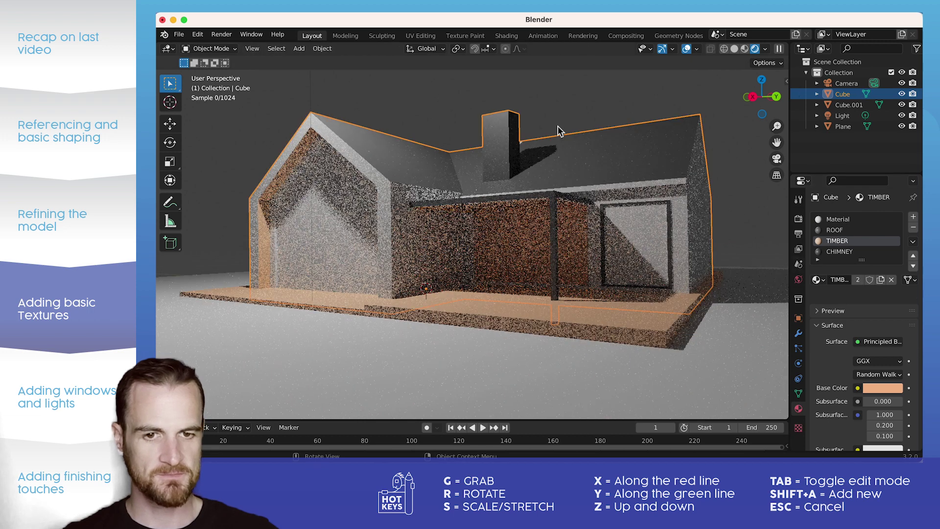
In Edit Mode, inset the larger timber wall face beneath the canopy, return to Object Mode and deselect the house
left_click(509, 255)
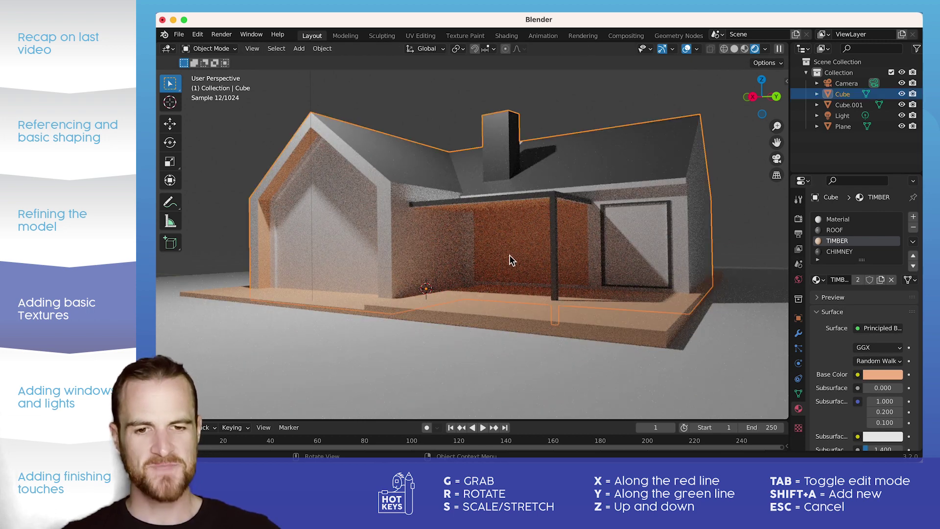
key("Tab")
left_click(521, 245)
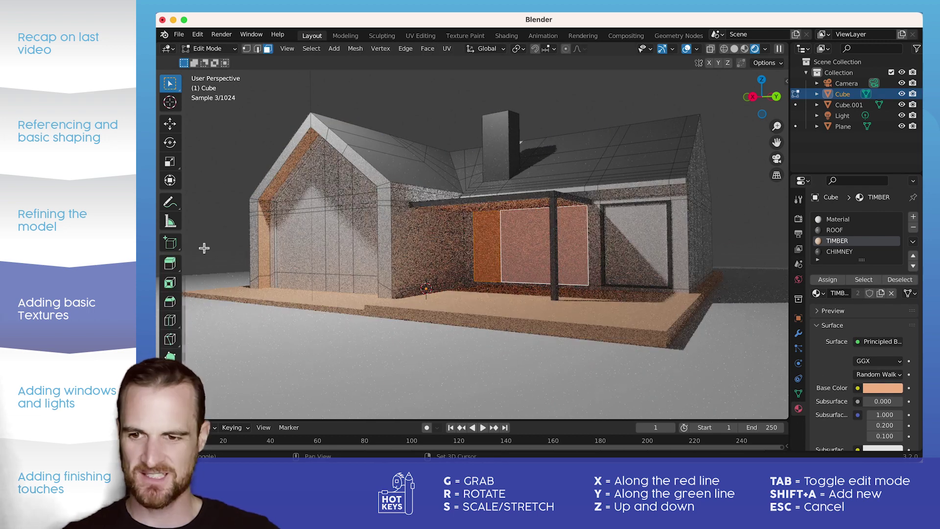
left_click(169, 286)
left_click_drag(513, 211, 507, 245)
left_click(170, 264)
key("Tab")
left_click(335, 350)
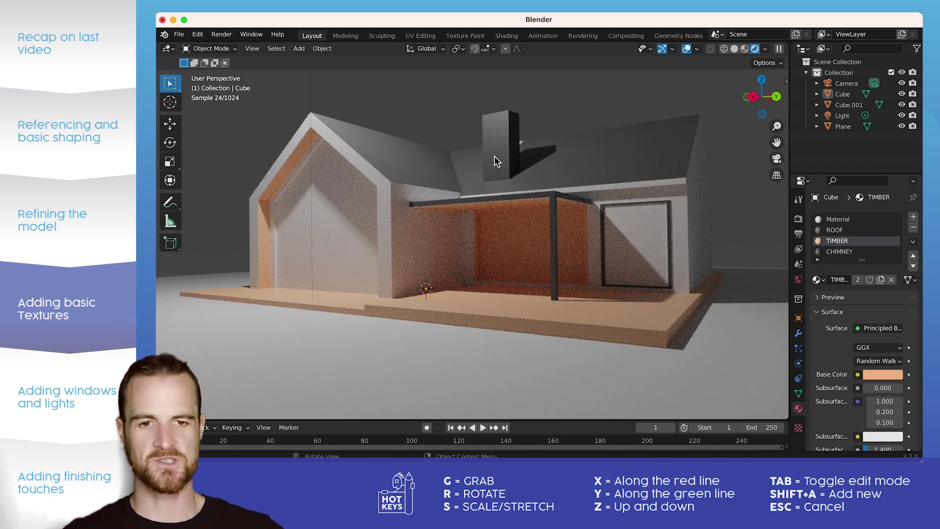
Assign the ROOF material to the small unpainted face beside the chimney, return to Object Mode and deselect the house
left_click(532, 143)
key("Tab")
left_click(524, 144)
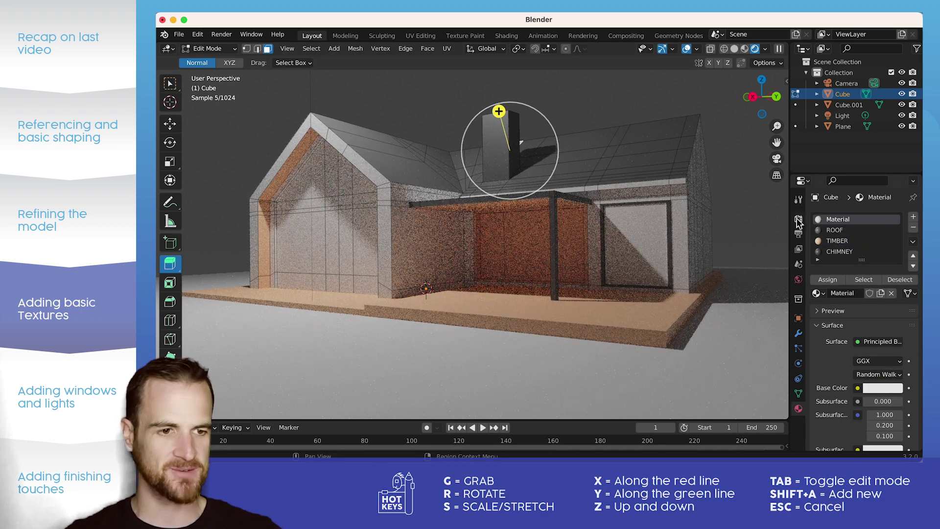
key("Tab")
key("alt+a")
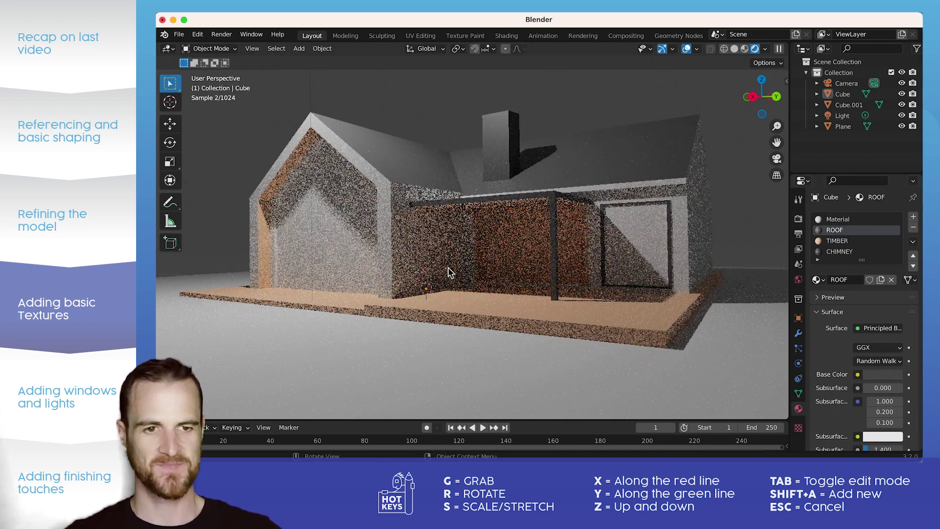
In Edit Mode, select the recessed front gable faces together with the central panel of the framed opening beside the canopy
middle_click_drag(421, 323, 428, 322)
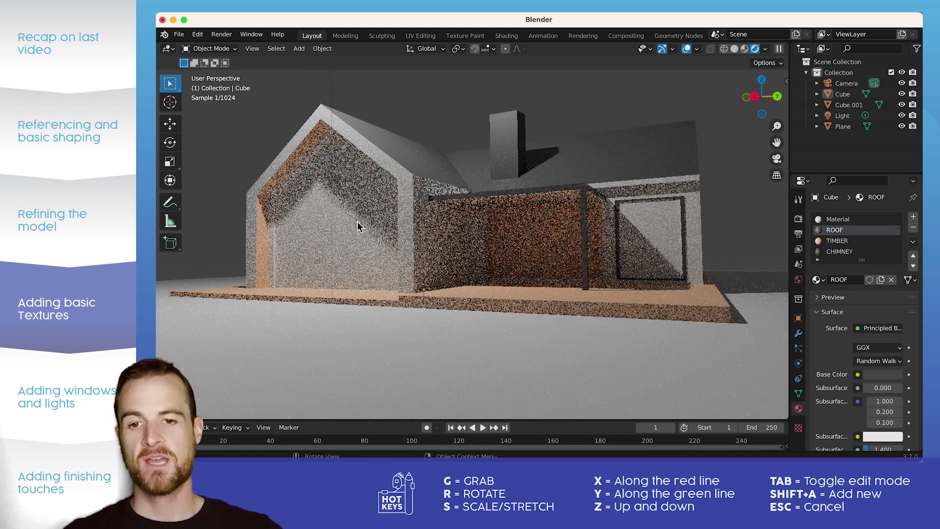
left_click(275, 227)
key("Tab")
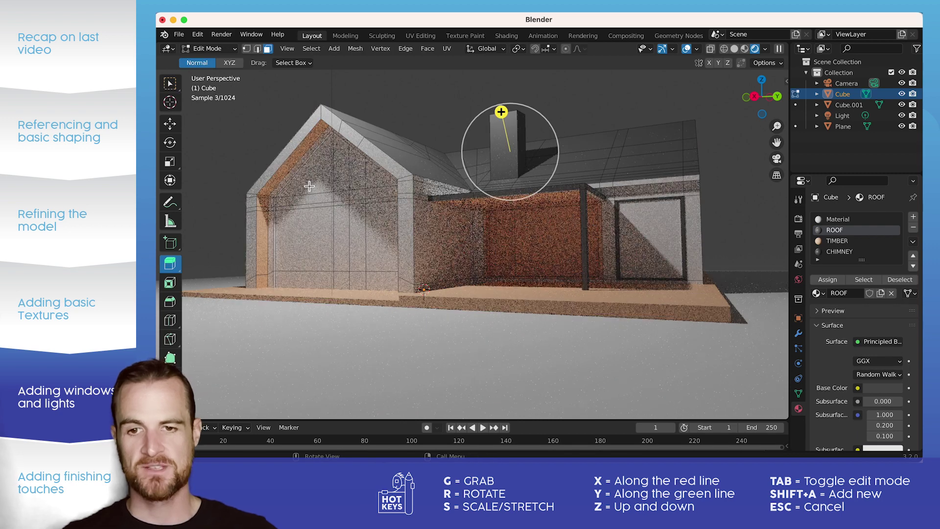
left_click_drag(316, 181, 381, 282)
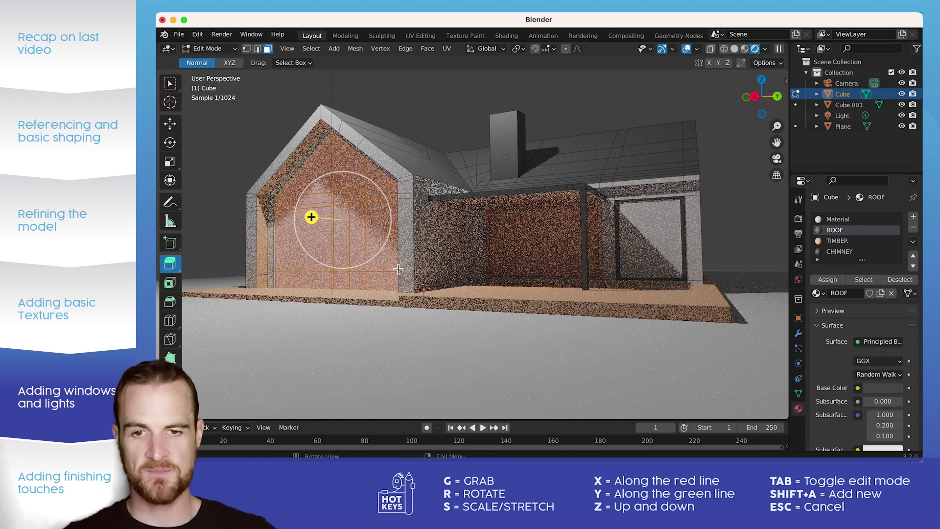
left_click(638, 223, "shift")
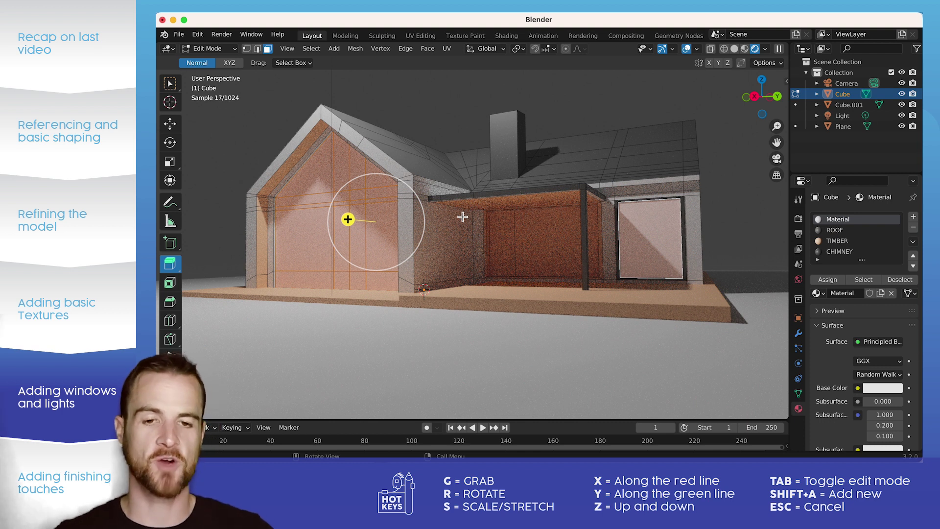
Create a new material named GLASS in a new slot and assign it to the selected window faces
left_click(913, 217)
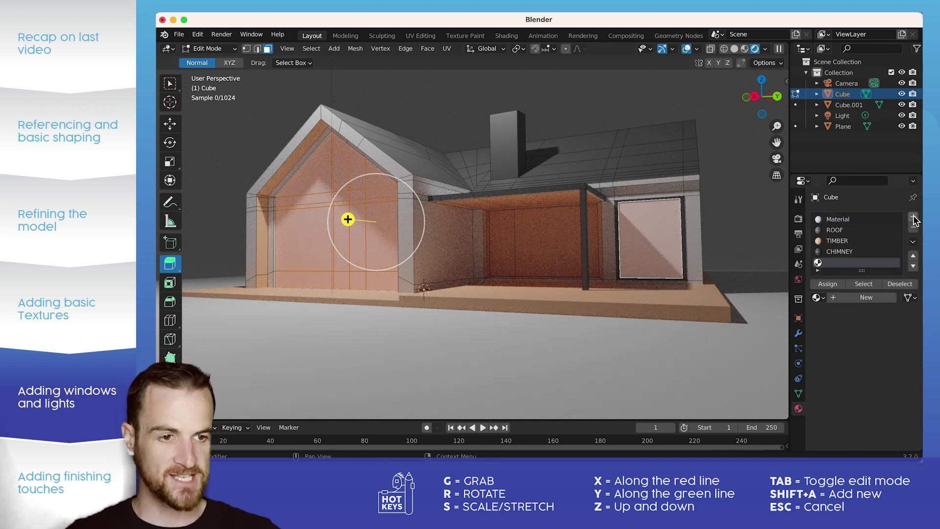
left_click(839, 297)
double_click(844, 264)
type("G")
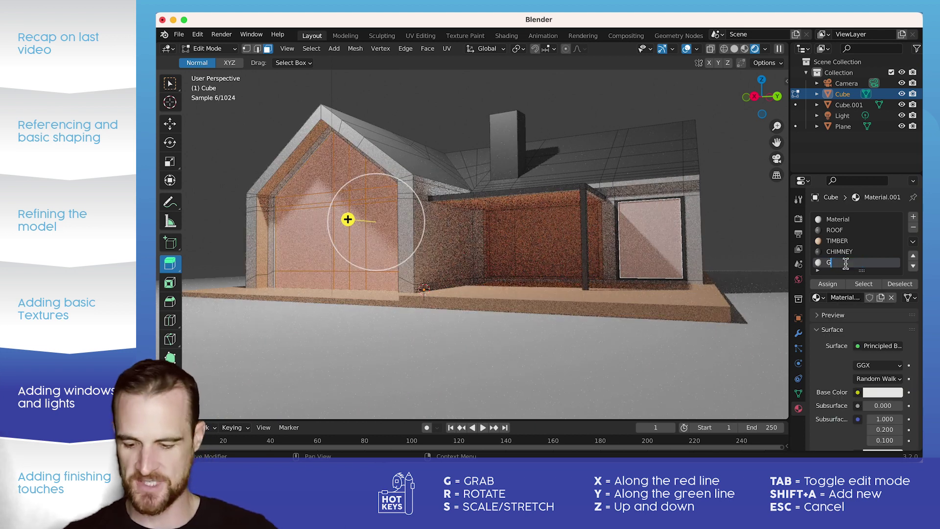
key("Return")
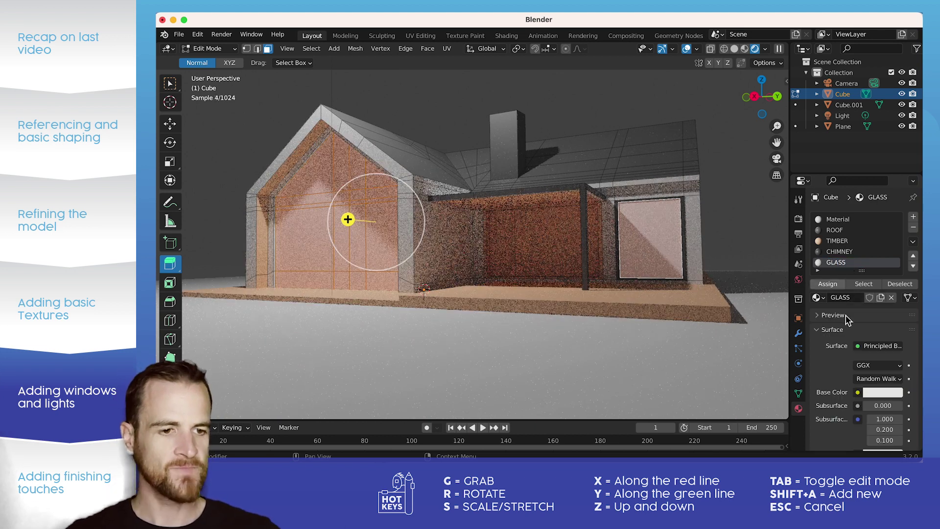
Set the GLASS material's Roughness to 0 and Transmission to 1, return to Object Mode and deselect the house
scroll(847, 338, "down", 6)
scroll(847, 338, "down", 4)
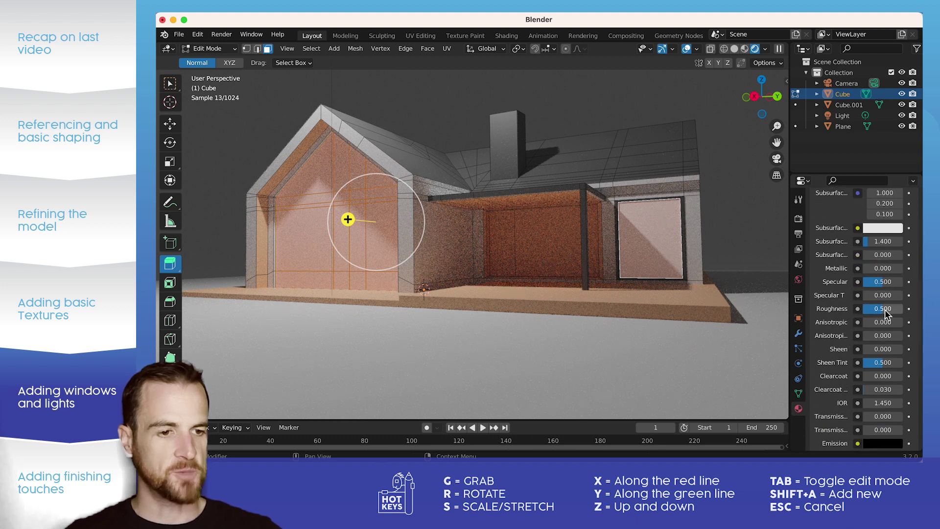
left_click_drag(886, 310, 862, 310)
scroll(851, 327, "down", 3)
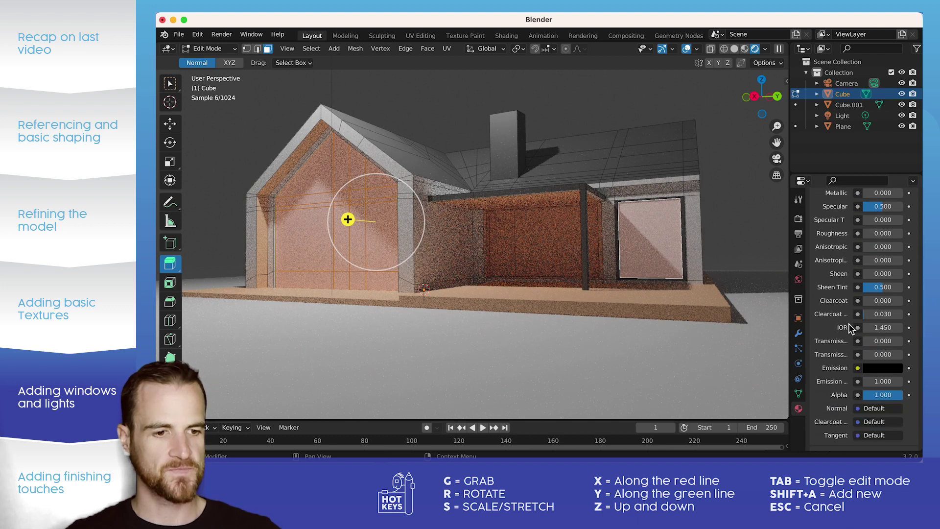
left_click_drag(877, 341, 901, 341)
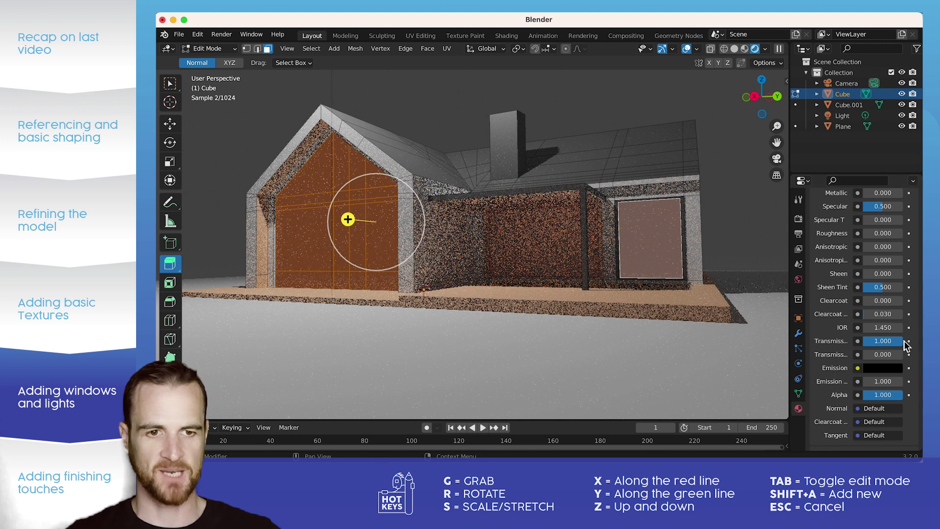
key("Tab")
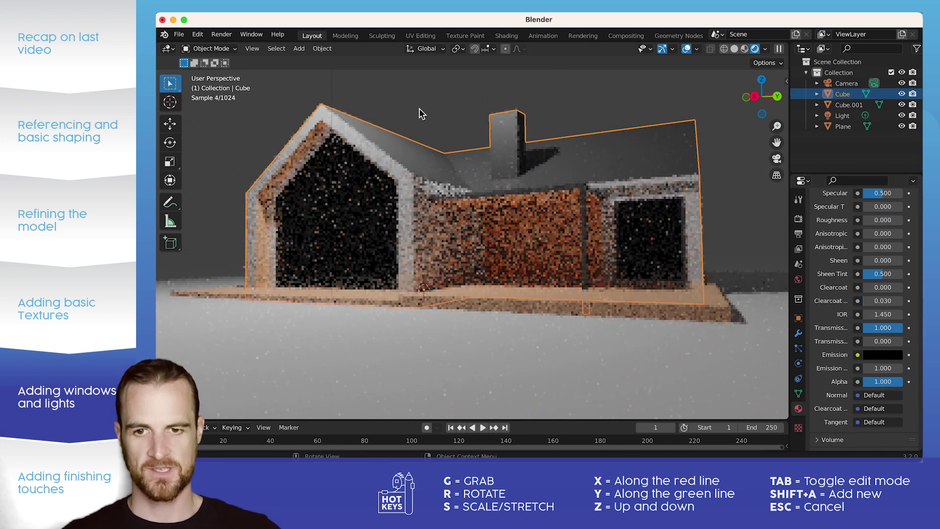
left_click(419, 107)
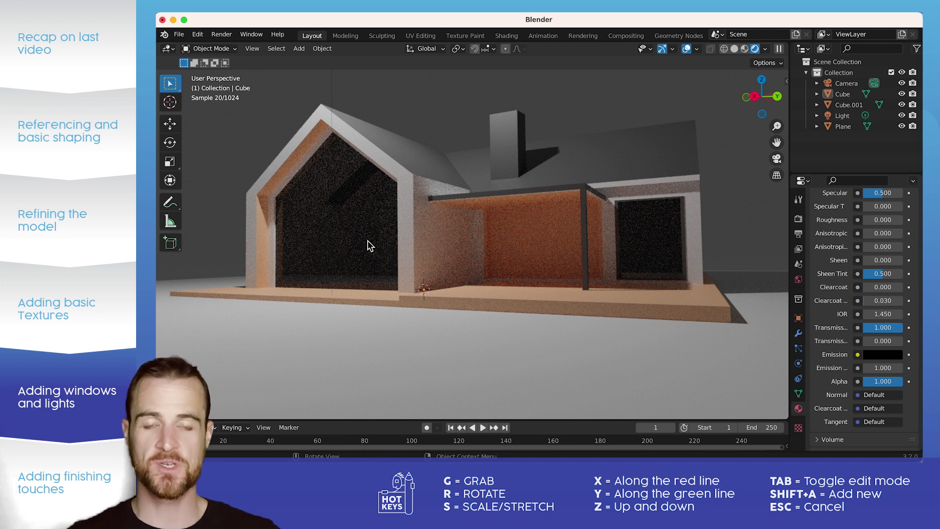
Change the scene's existing light to a Sun with a light blue colour and a strength of 1
left_click(333, 89)
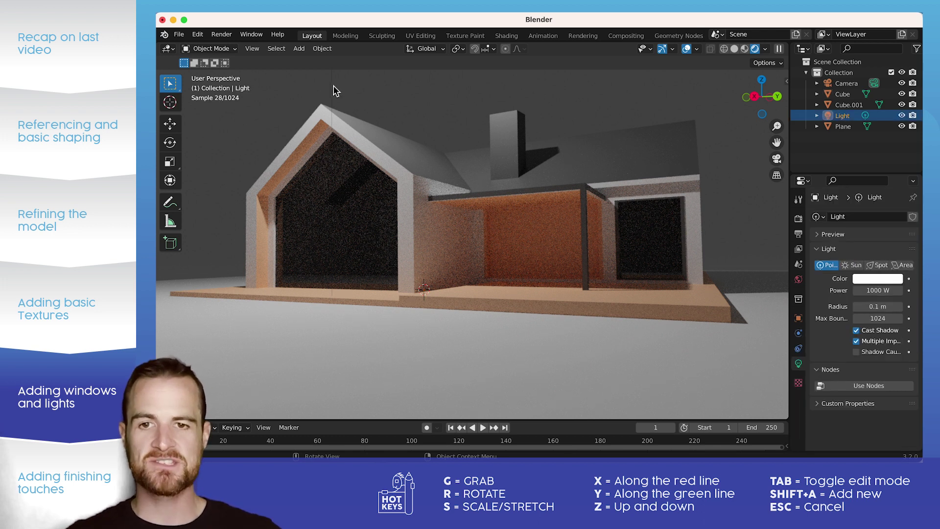
left_click(851, 266)
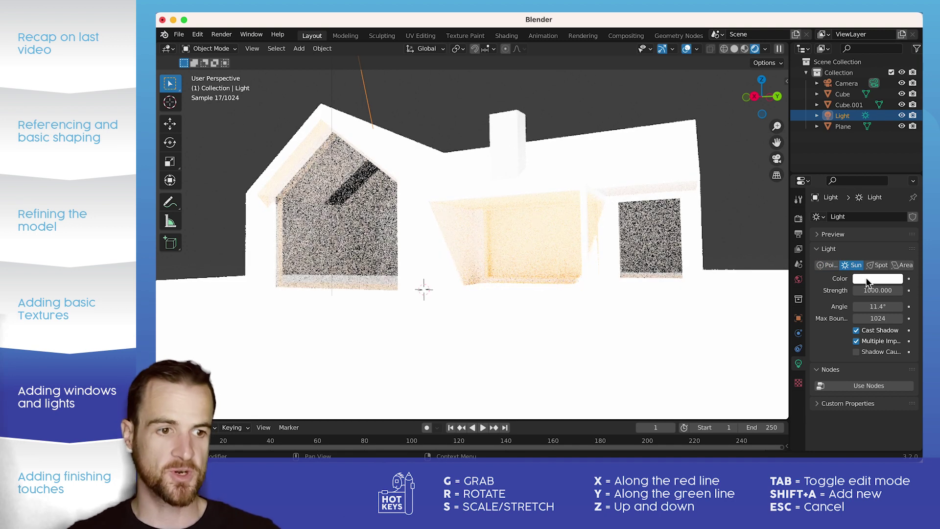
left_click(870, 279)
left_click(854, 166)
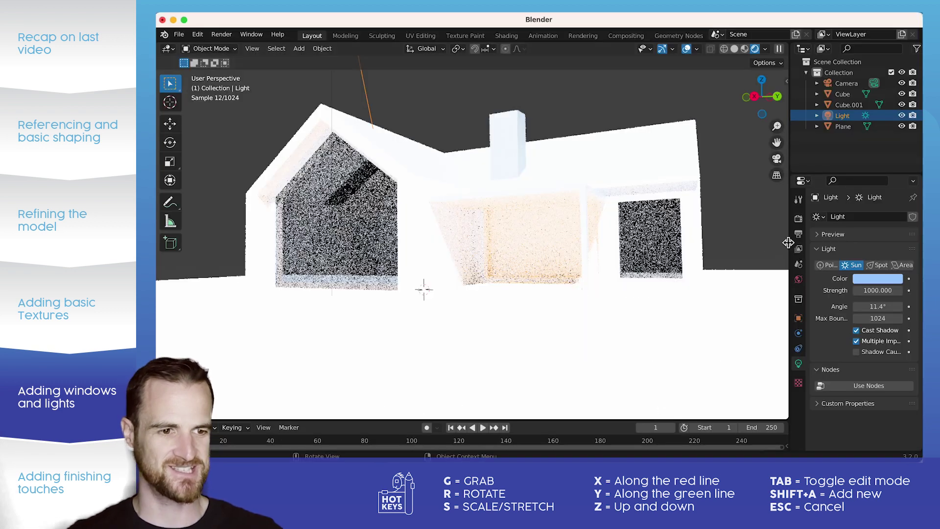
left_click(876, 290)
type("1")
key("Return")
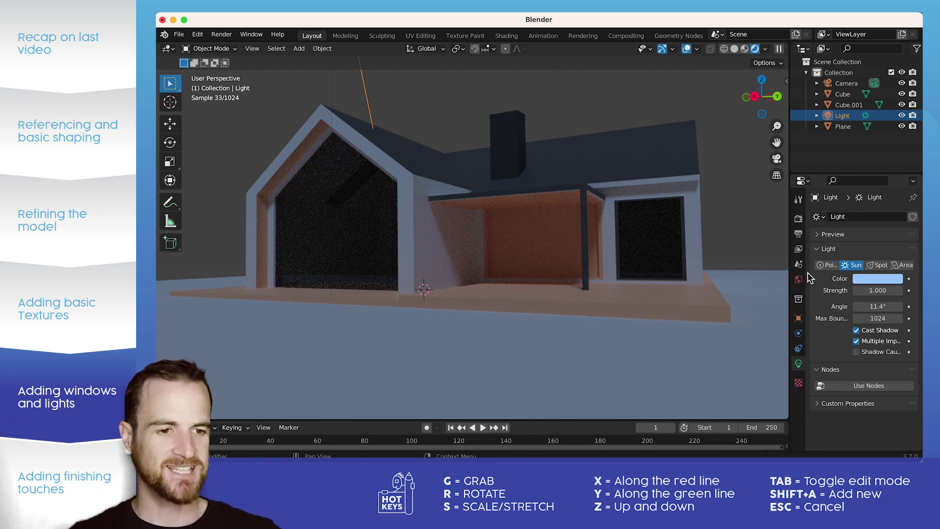
Set the World background colour to a dark navy blue
left_click(799, 280)
left_click(874, 284)
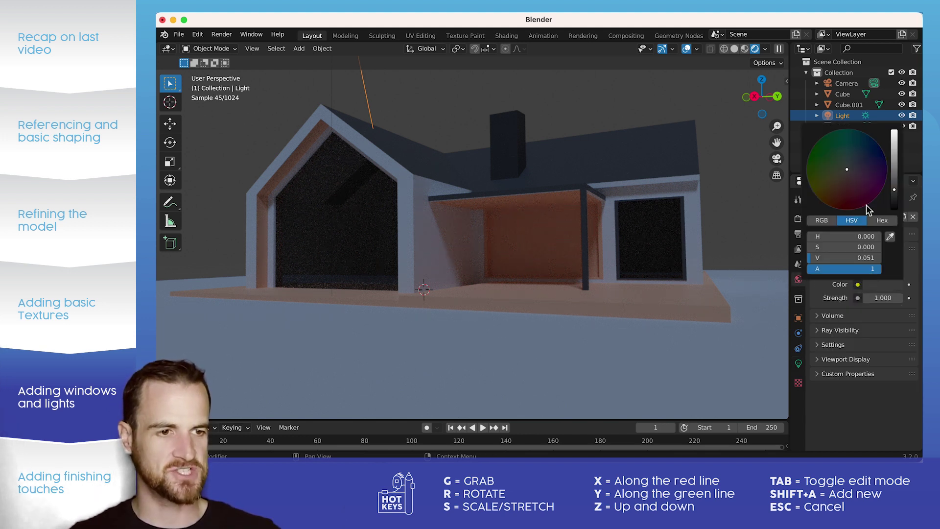
left_click(852, 158)
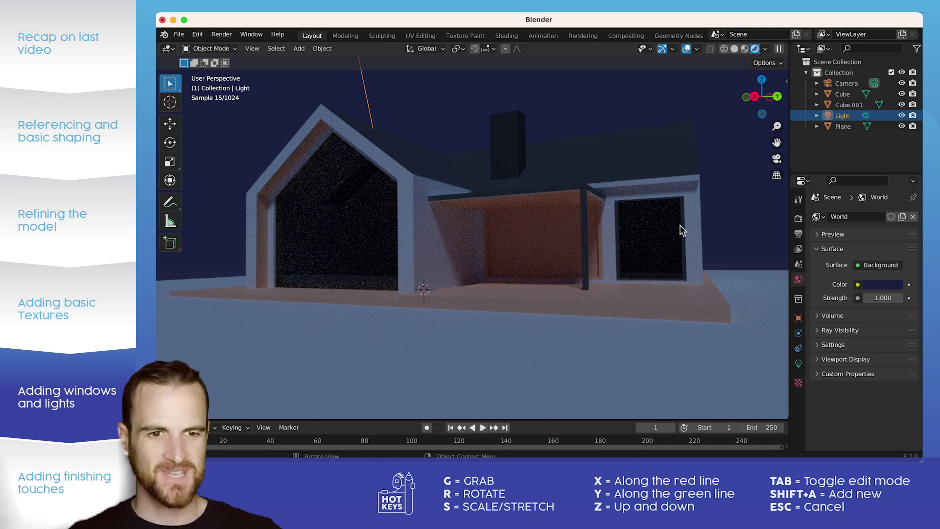
Change the Sun light's colour to a pale lilac and deselect the light
left_click(799, 364)
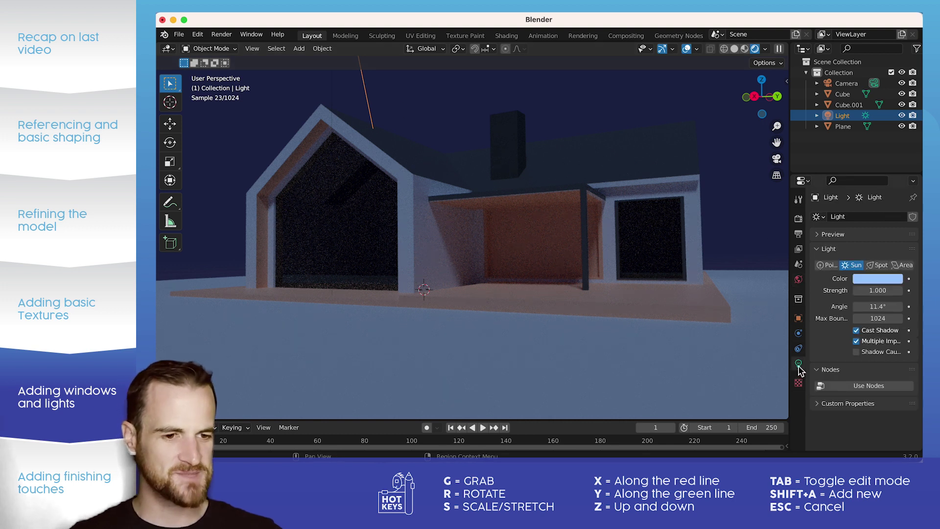
left_click(869, 278)
left_click(847, 173)
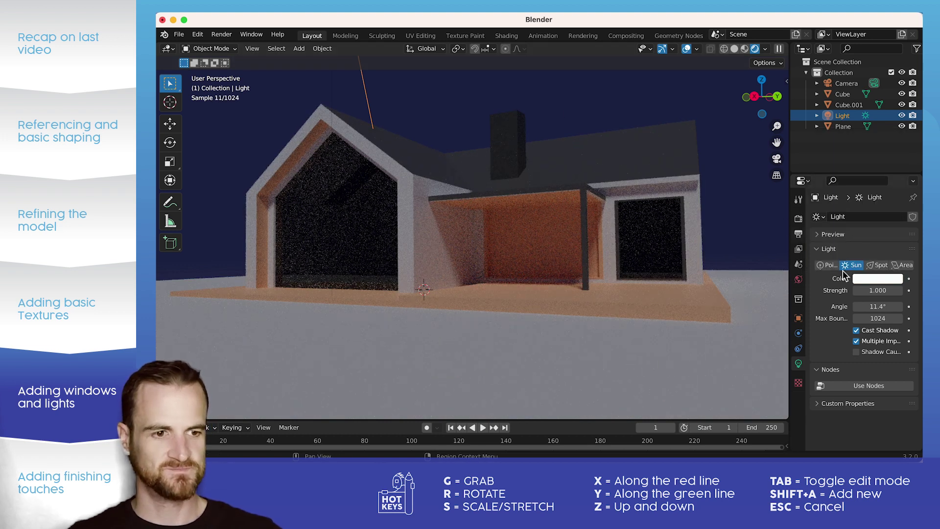
left_click(872, 290)
left_click(873, 278)
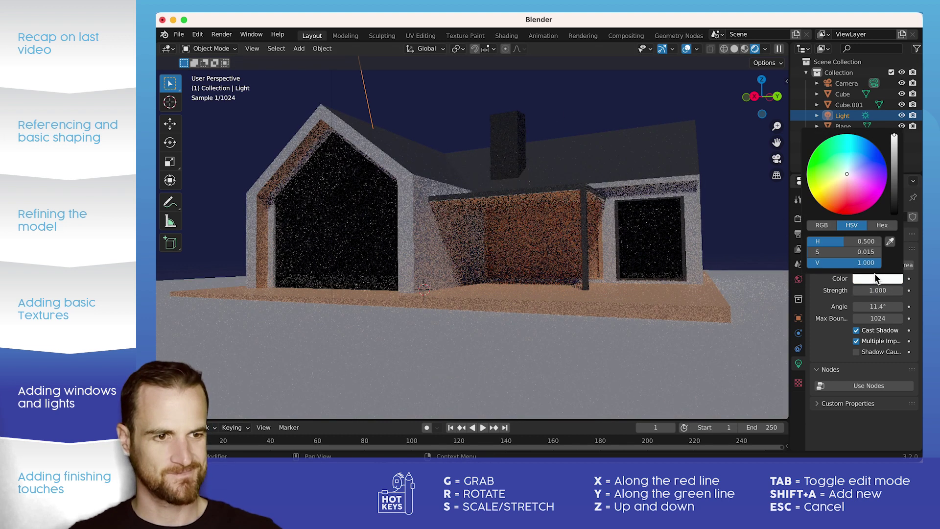
left_click(853, 172)
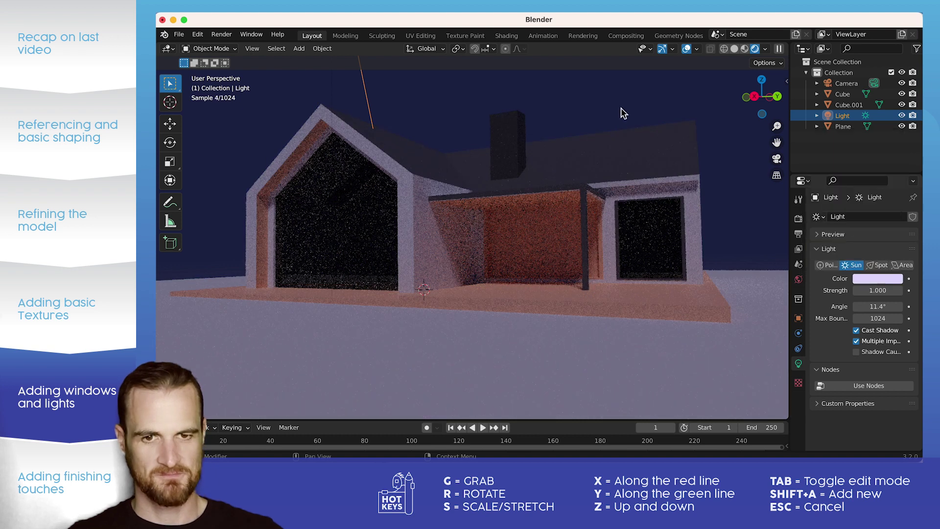
left_click(556, 109)
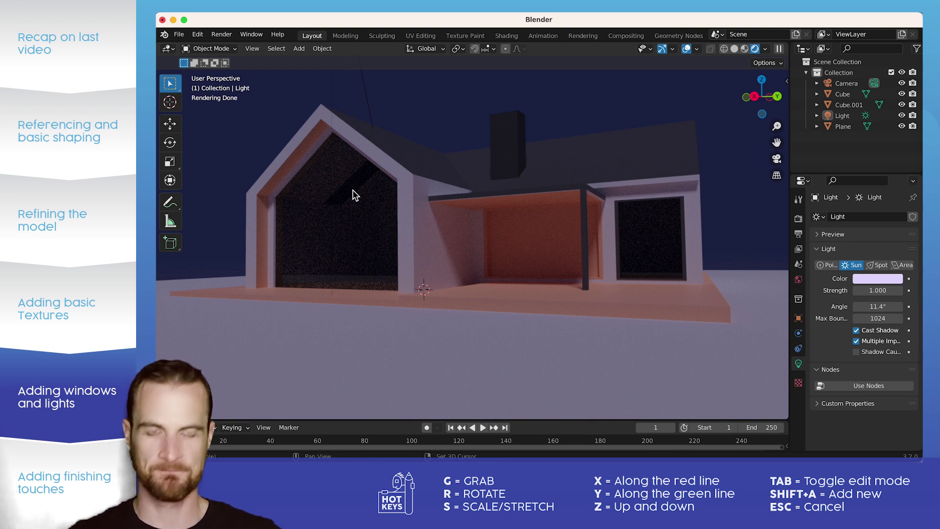
Add a Point light and move it up about 2.5 m inside the house to light the glazed gable room
key("shift+a")
mouse_move(352, 191)
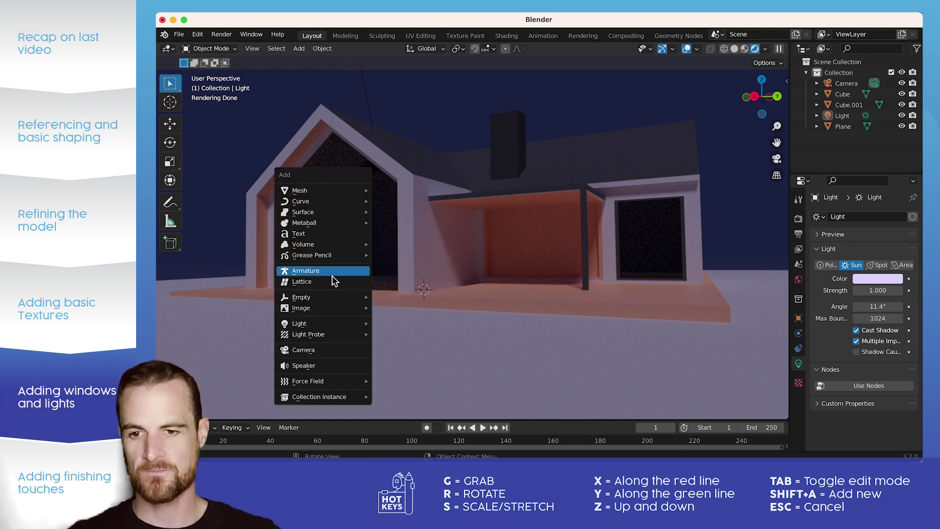
mouse_move(343, 323)
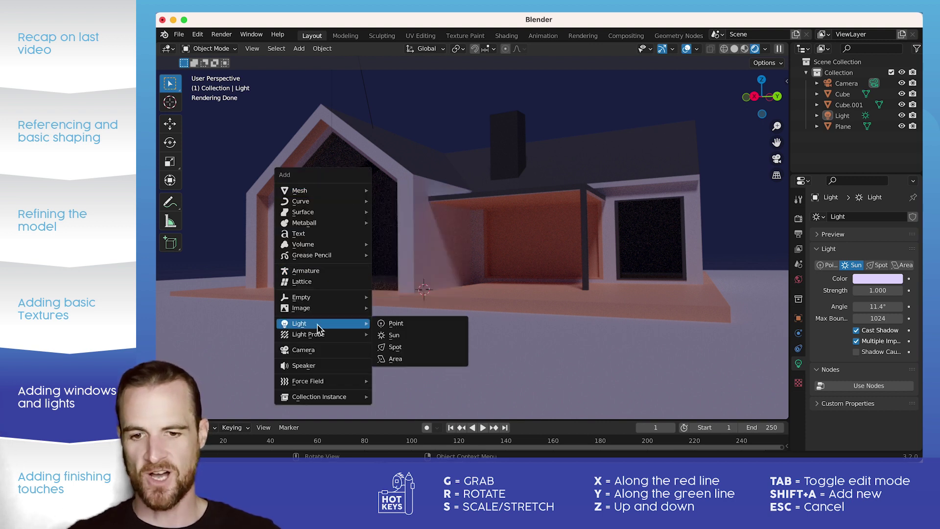
left_click(391, 322)
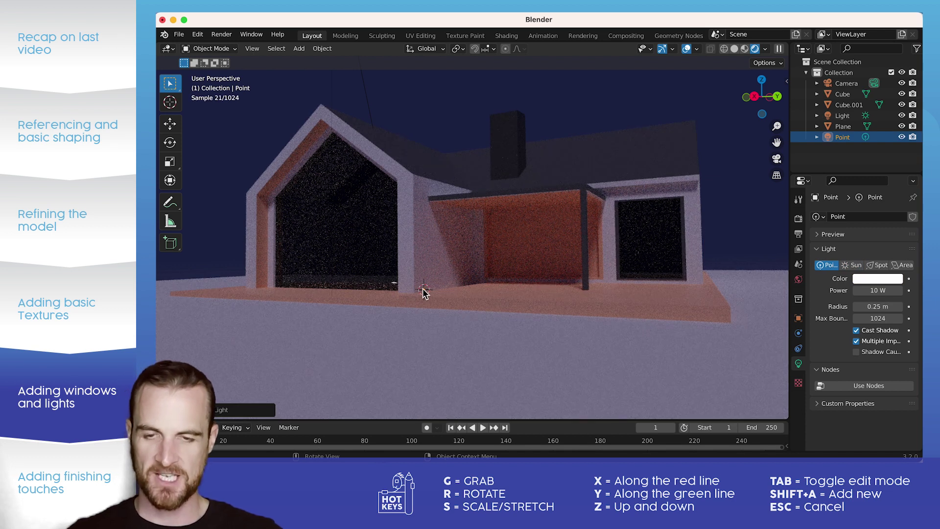
key("g")
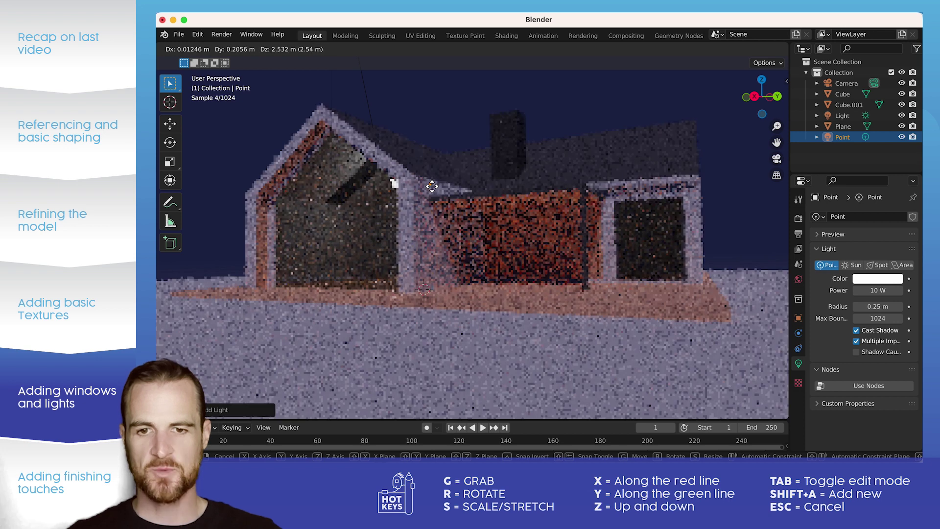
left_click(437, 187)
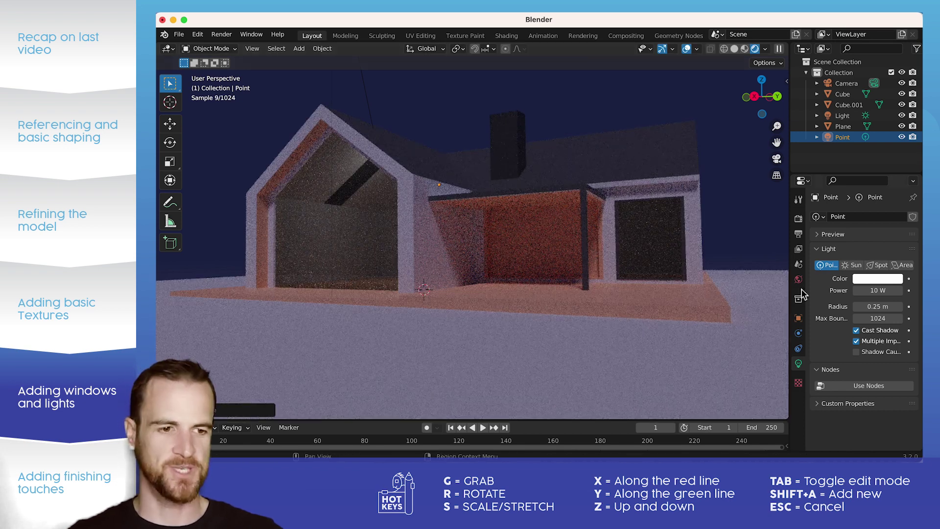
Set the gable room's Point light to a warm peach colour with hue 0.085 and saturation 0.393
left_click(874, 279)
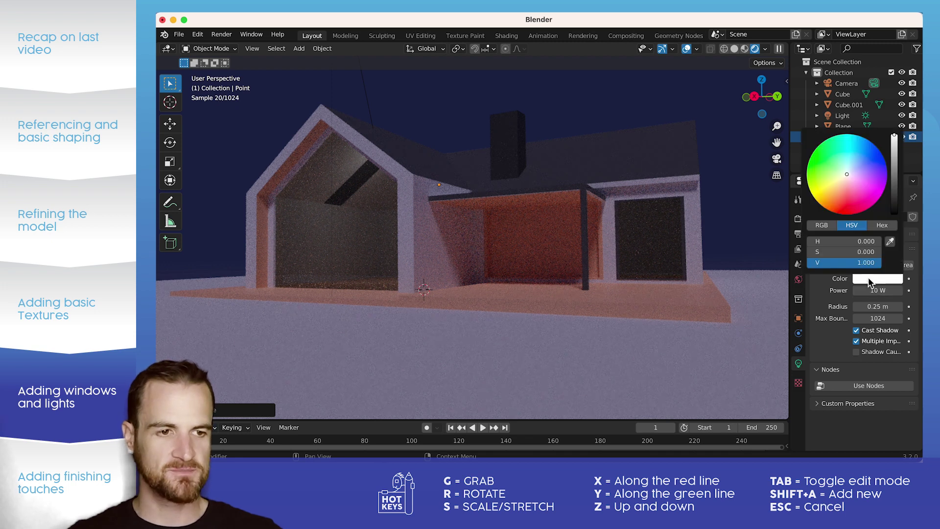
left_click(841, 179)
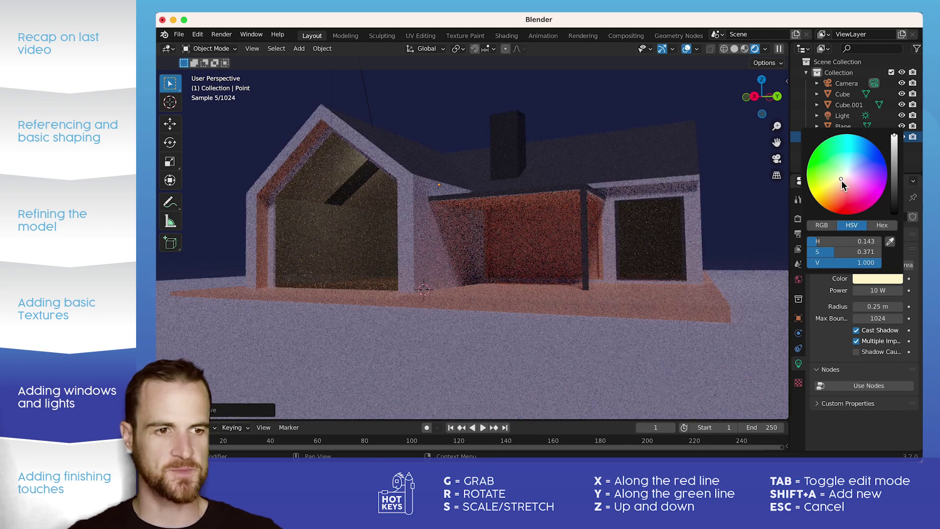
left_click(844, 180)
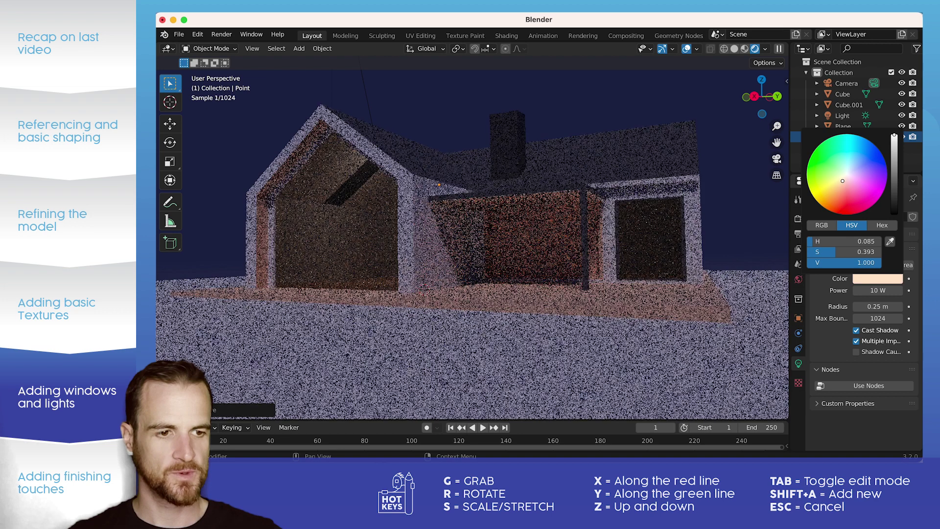
left_click(843, 181)
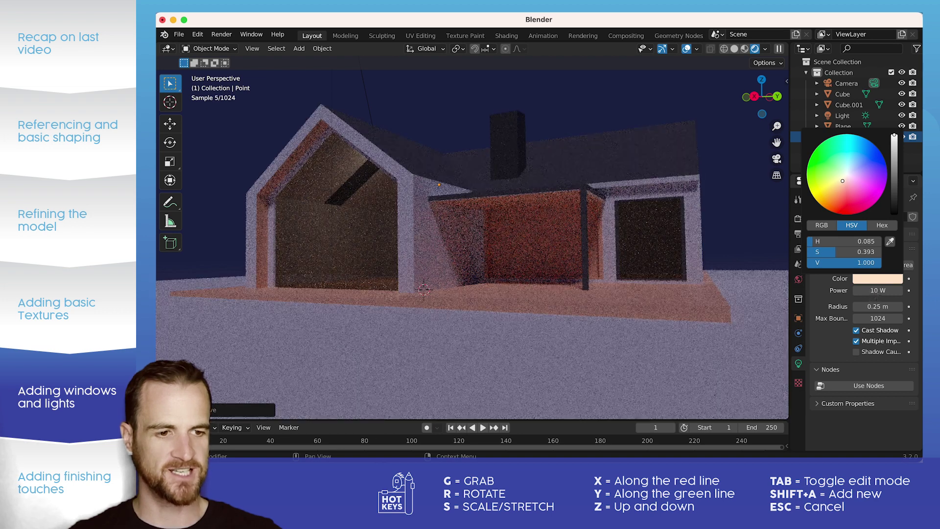
Set the gable room's Point light to a power of 200 W and a radius of 0 m
left_click(873, 290)
type("200")
key("Return")
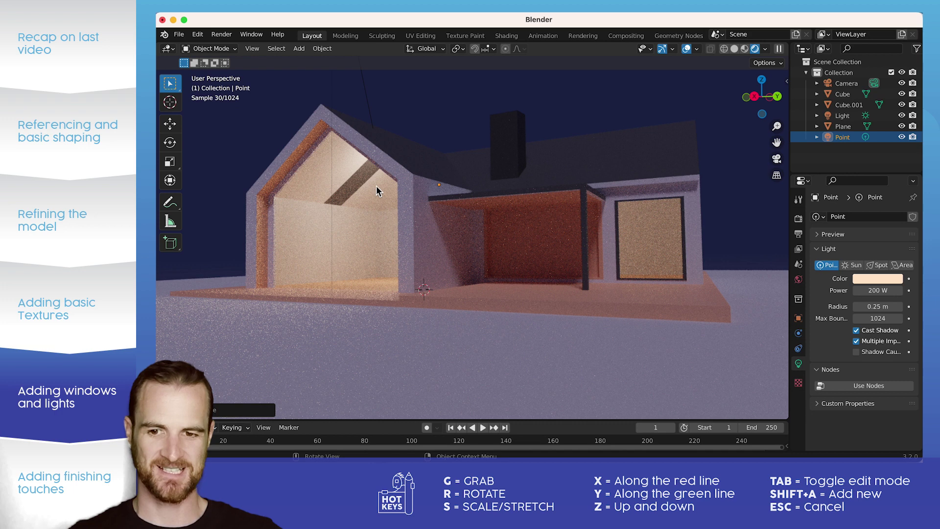
left_click(876, 307)
type("0")
key("Return")
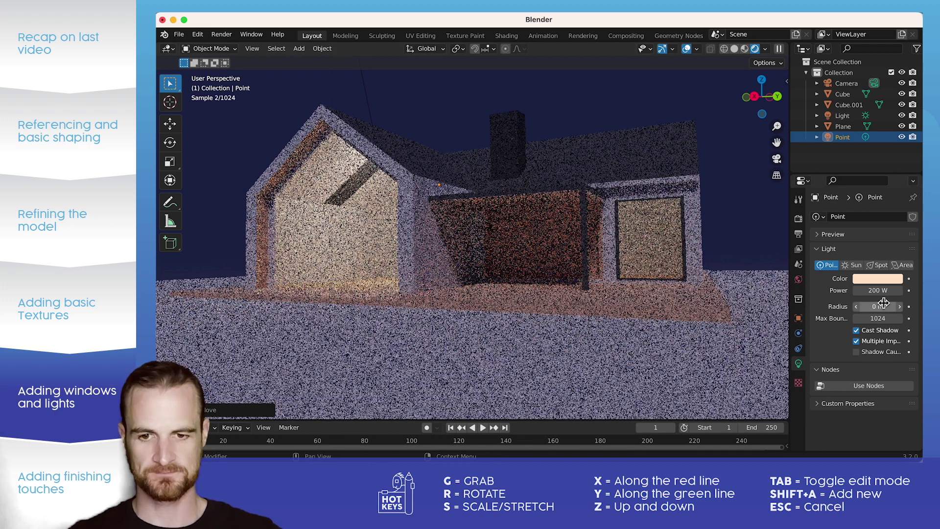
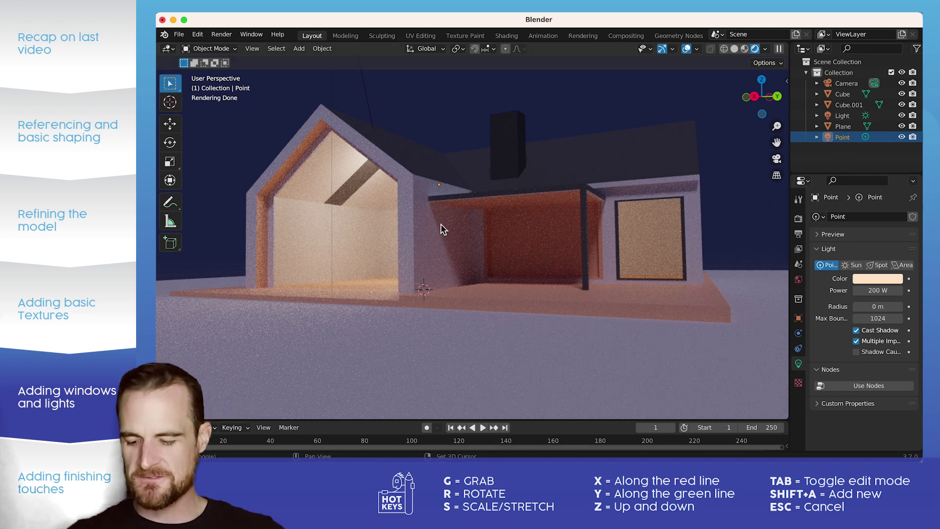
Duplicate the Point light into the room behind the small framed window and set the copy's power to 100 W
key("shift+d")
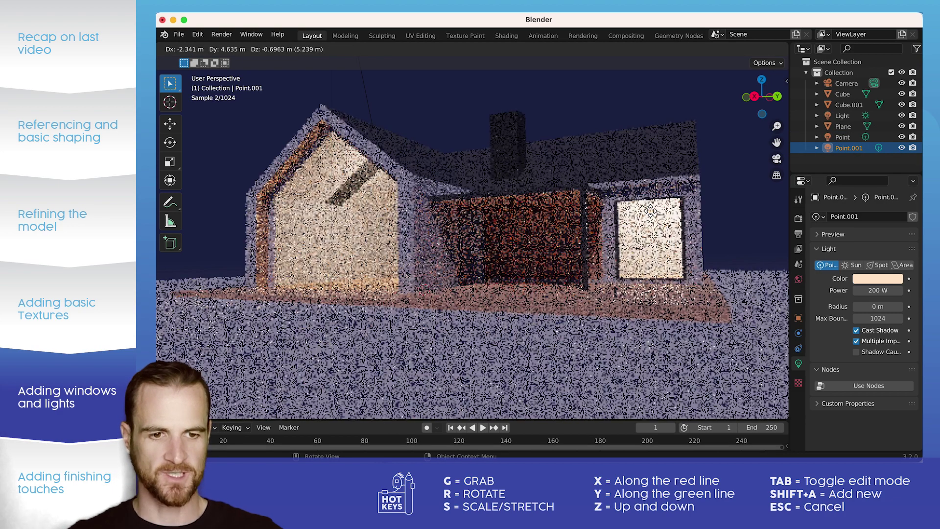
left_click(625, 220)
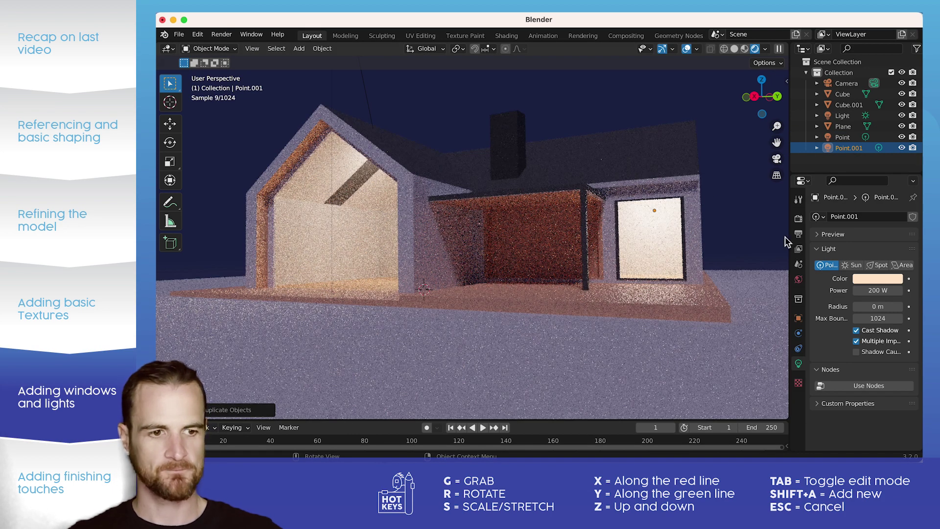
left_click(886, 291)
type("100")
key("Return")
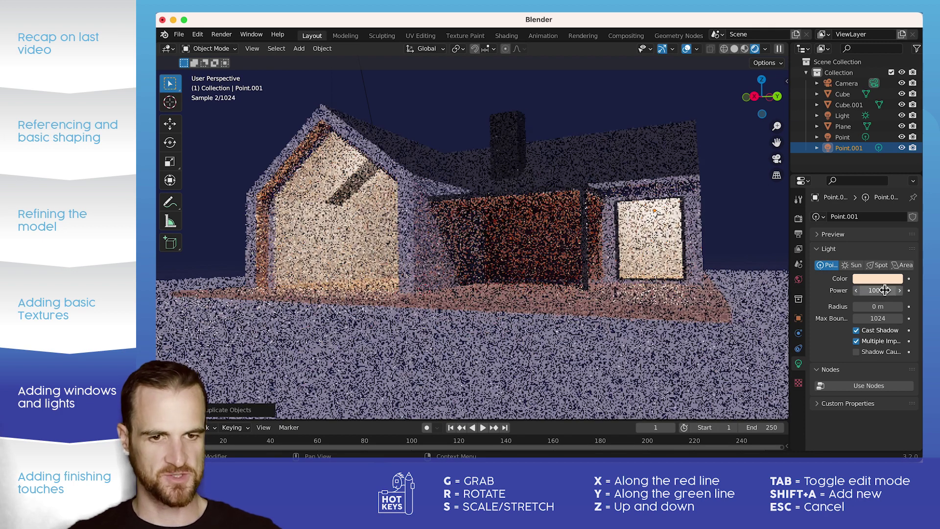
Set the power of the original Point light in the gable room to 100 W
left_click(843, 138)
left_click(880, 290)
type("100")
key("Return")
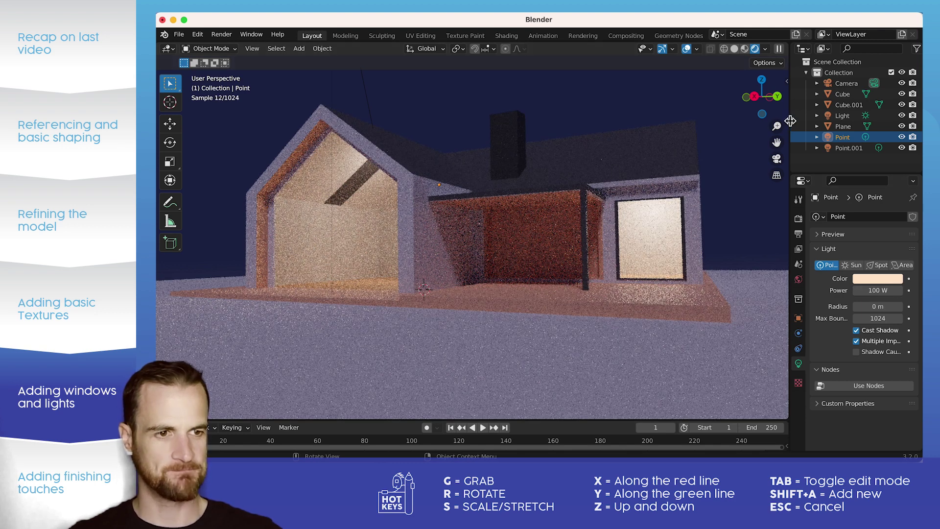
Enter edit mode on the house mesh, select the narrow strip on the gabled wing's outer roof slope and show the material slots
left_click(434, 121)
left_click(351, 187)
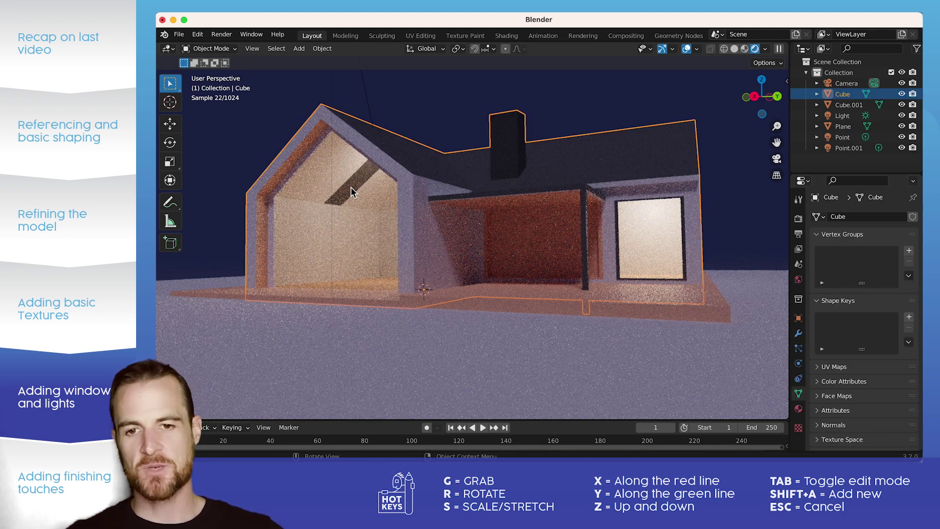
key("Tab")
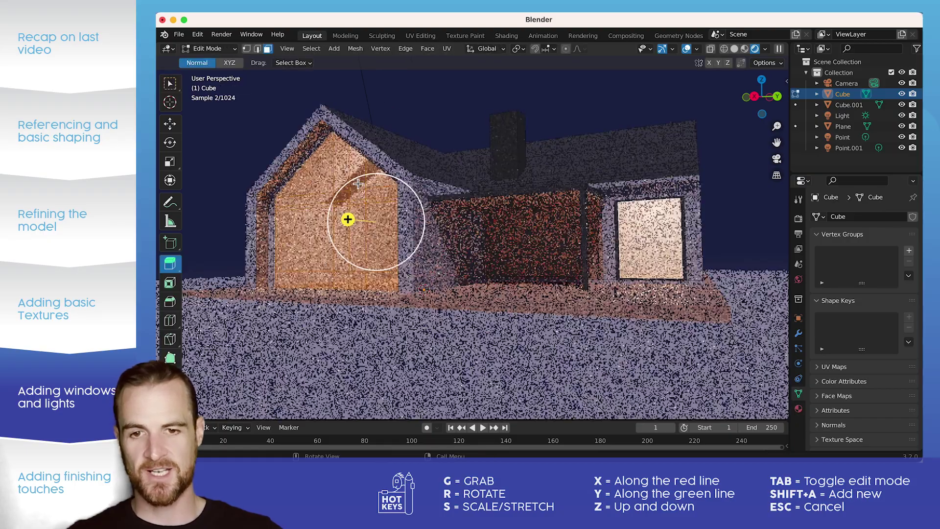
middle_click_drag(327, 162, 562, 266)
left_click(350, 146)
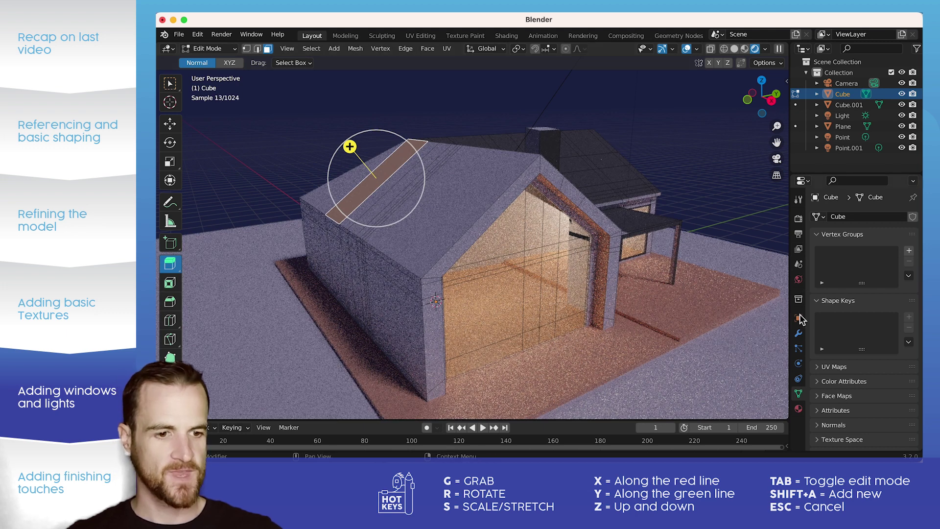
left_click(799, 409)
left_click(835, 219)
Assign the TIMBER material to all faces of the gabled wing's outer roof slope, then leave edit mode and deselect the house
middle_click_drag(431, 223, 387, 181)
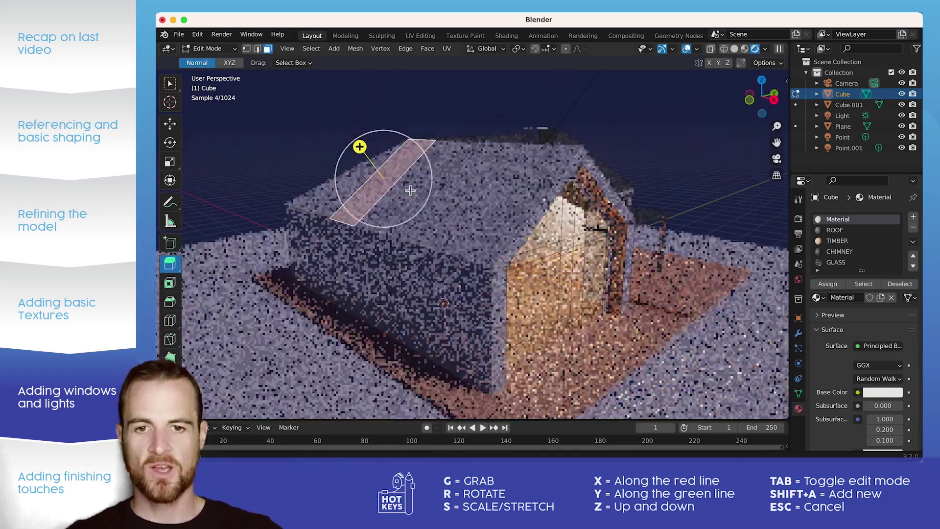
left_click(498, 201)
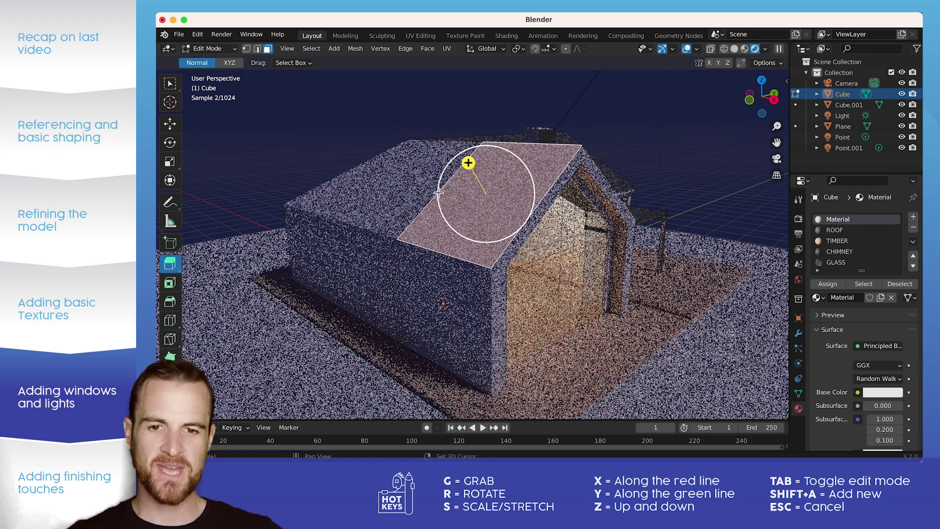
left_click(423, 196, "shift")
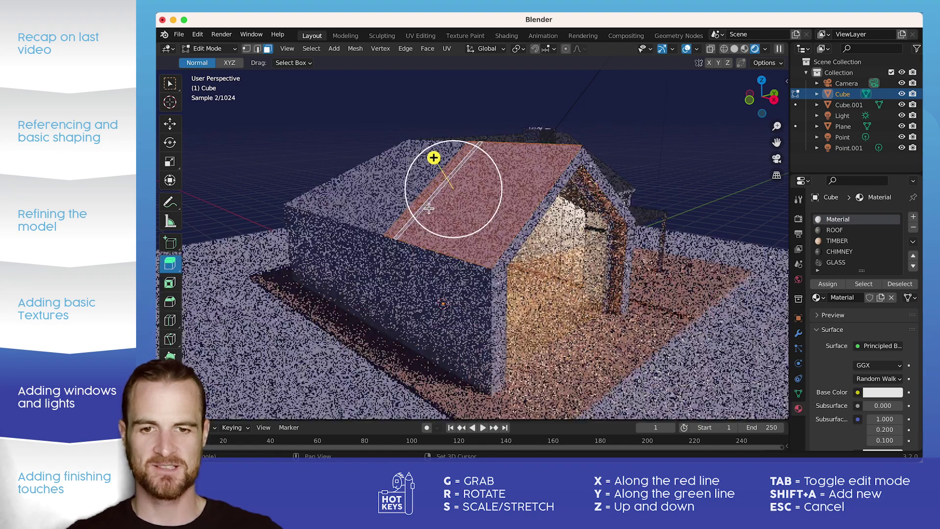
key("super+Tab")
key("super+Tab")
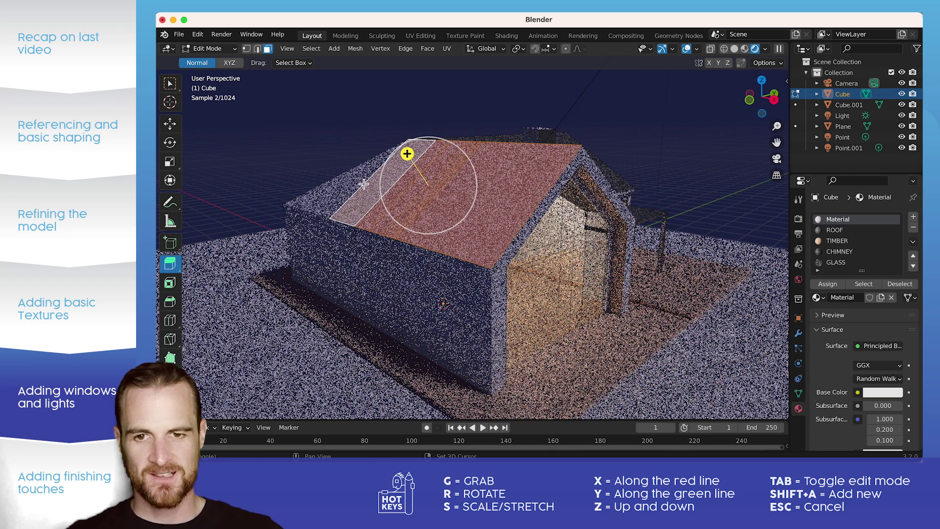
key("ctrl+z")
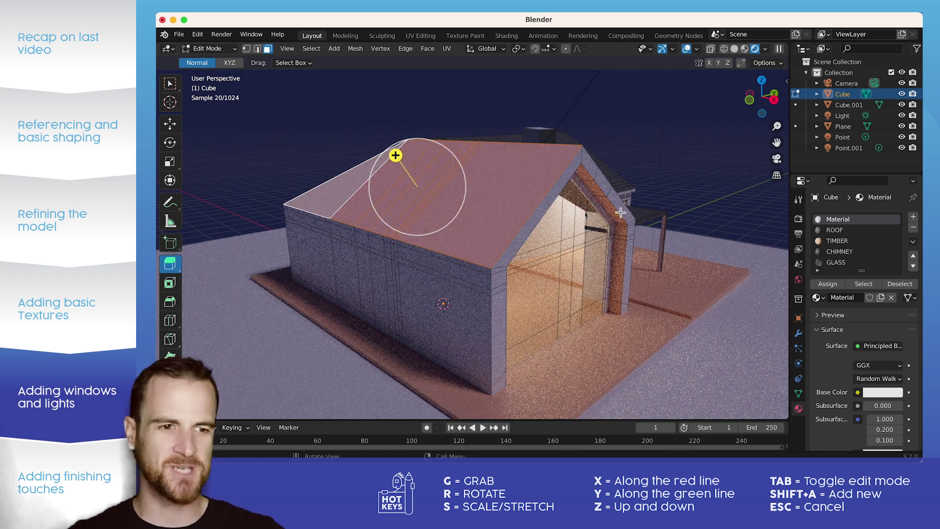
left_click(836, 241)
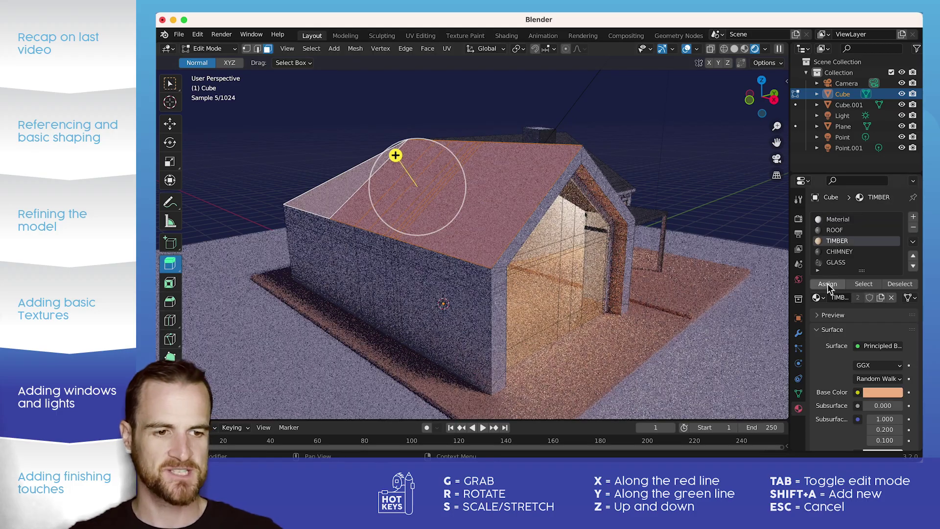
left_click(828, 284)
key("Tab")
left_click(377, 109)
Select all glass faces of the gable front in the house mesh and separate the selection into its own object
middle_click_drag(378, 109, 312, 172)
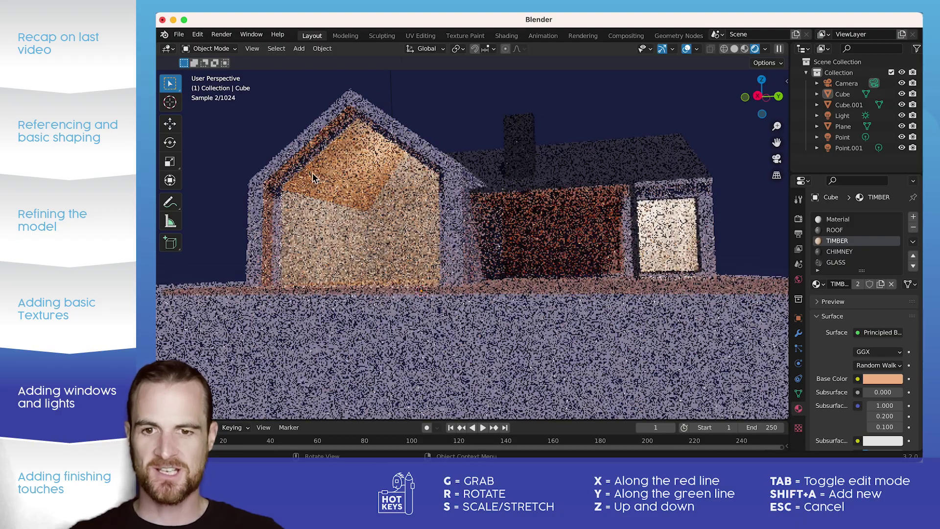
middle_click_drag(379, 184, 365, 201)
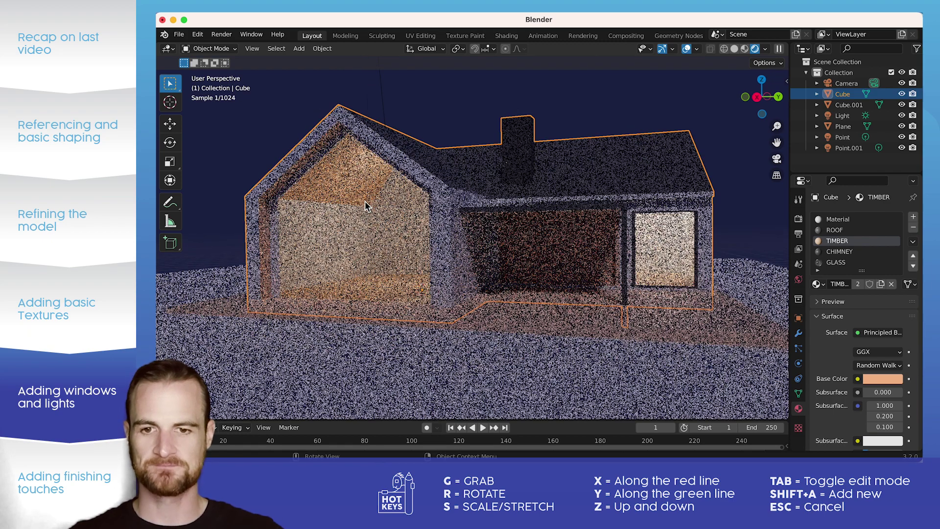
key("Tab")
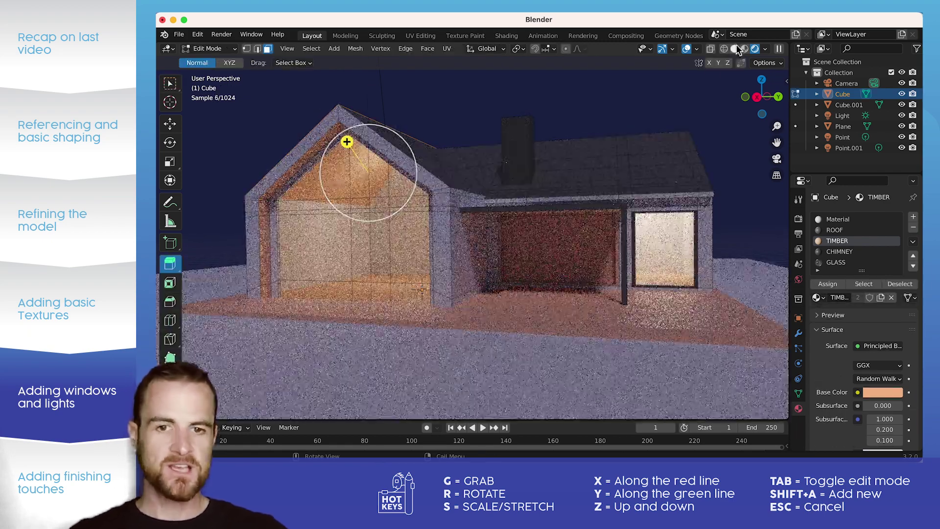
left_click(316, 196)
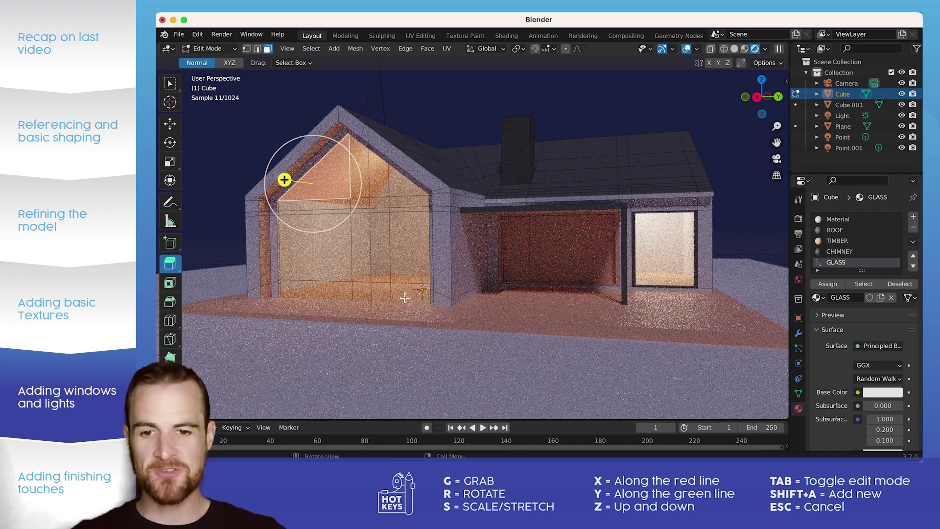
left_click(339, 298)
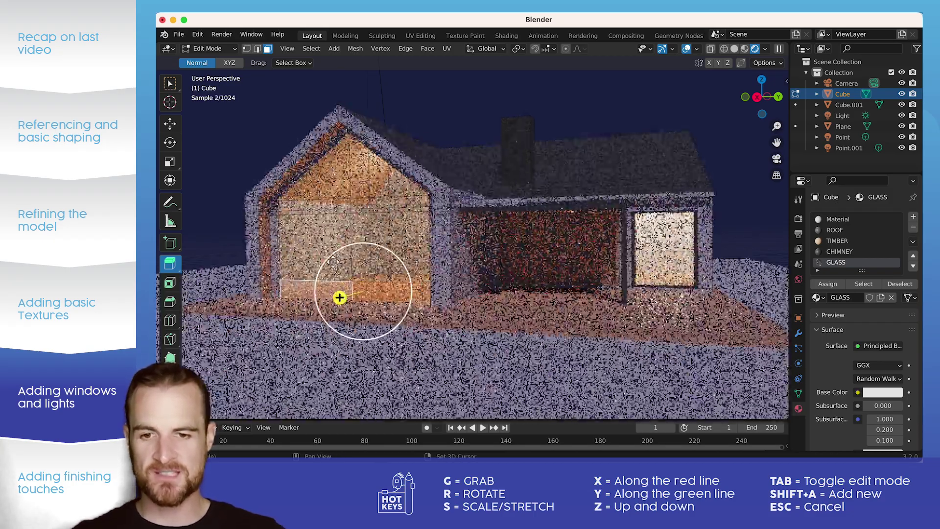
left_click(333, 276)
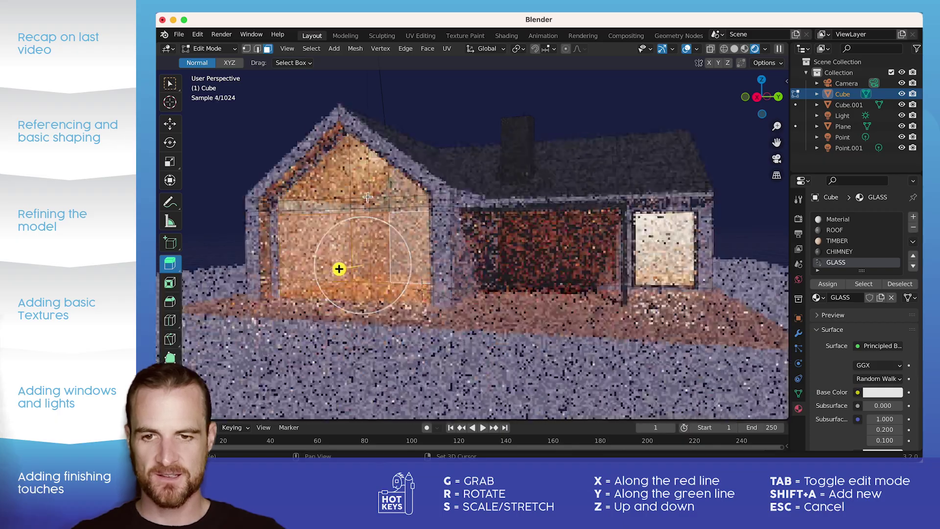
left_click(406, 212)
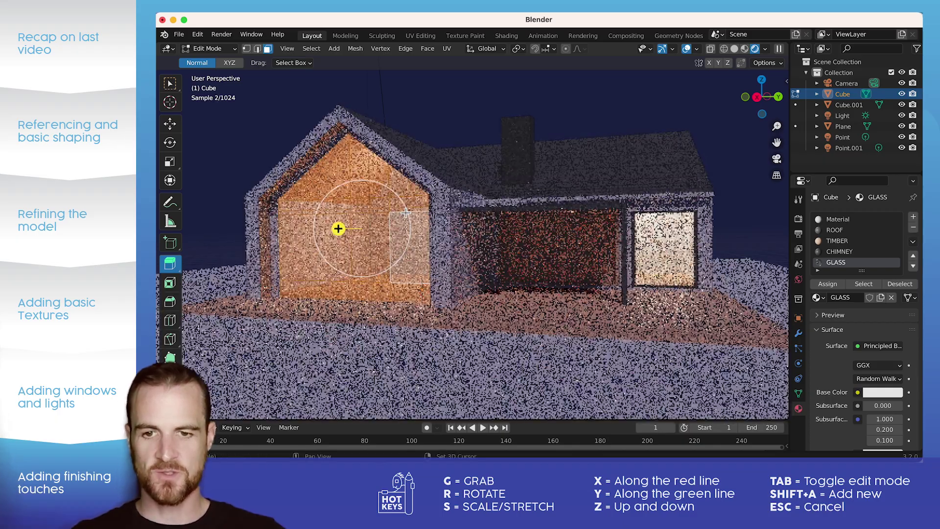
middle_click_drag(406, 212, 474, 276)
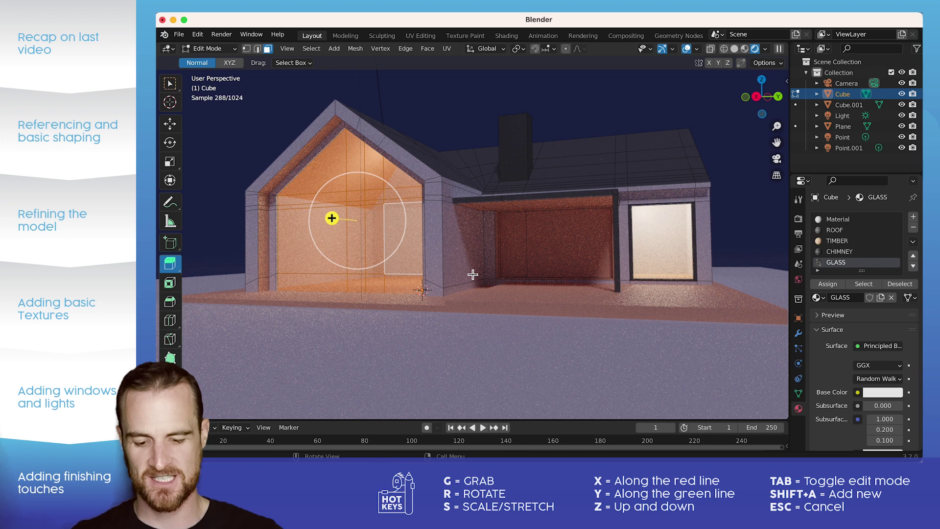
key("p")
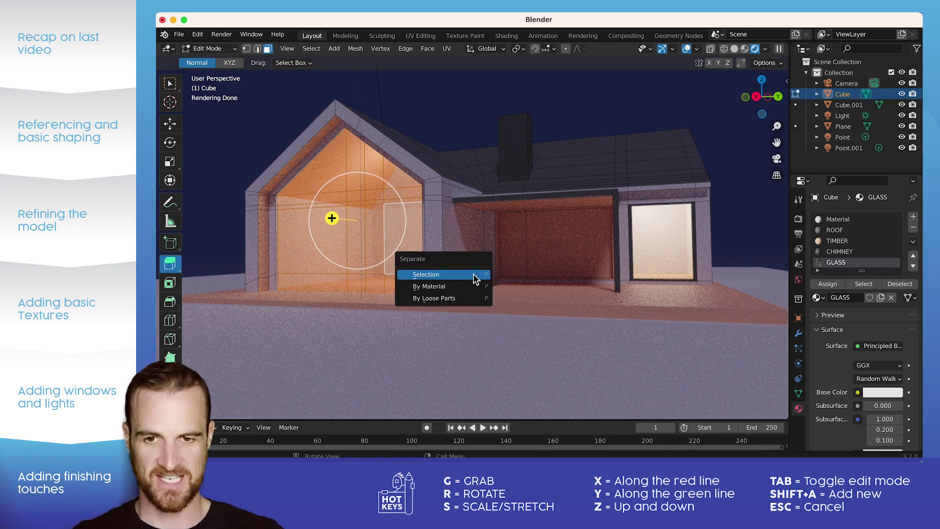
left_click(473, 279)
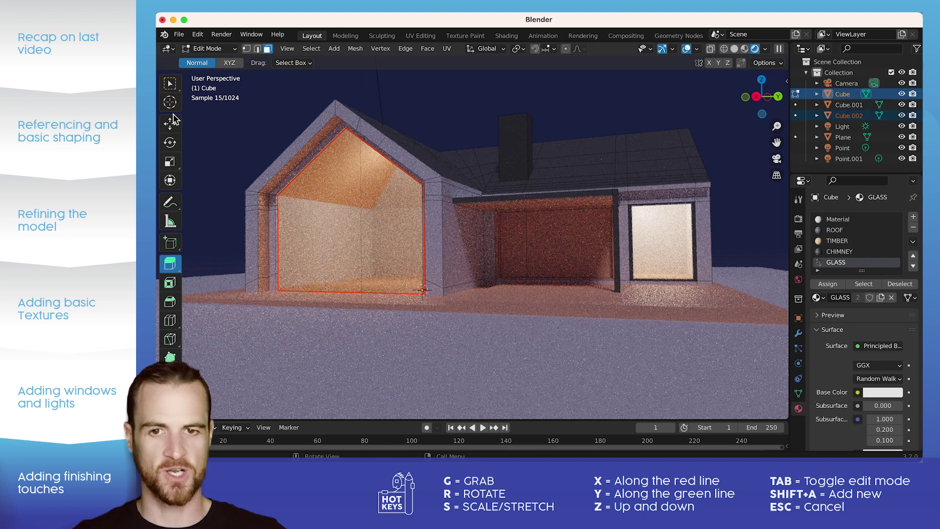
Return to object mode and rename the separated gable window object as GLASS
key("Tab")
left_click(353, 191)
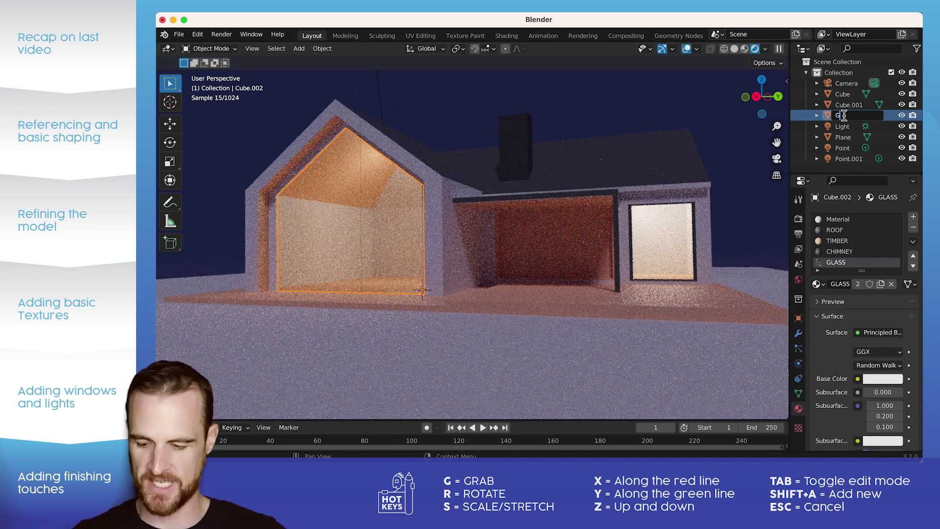
left_click(844, 116)
type("GLASS")
key("Return")
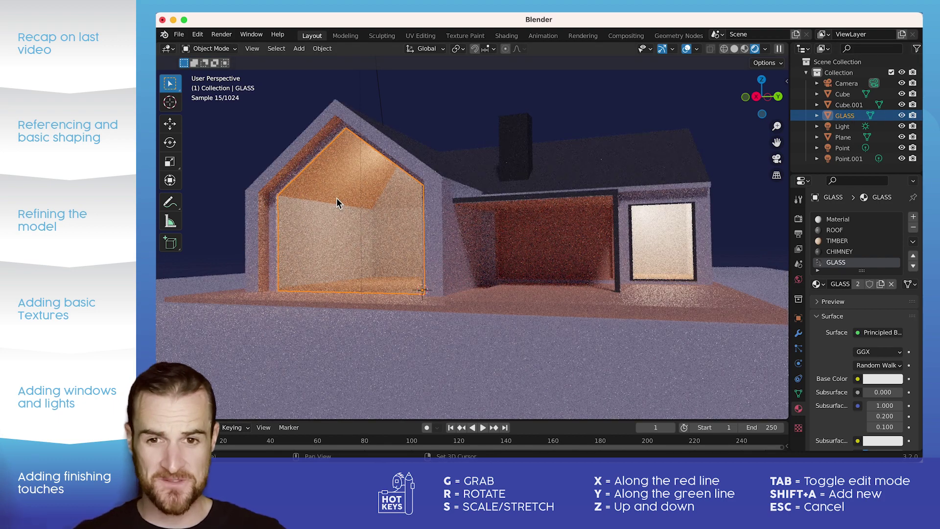
Duplicate the gable GLASS object in place and add a Wireframe modifier to the copy
key("shift+d")
key("Escape")
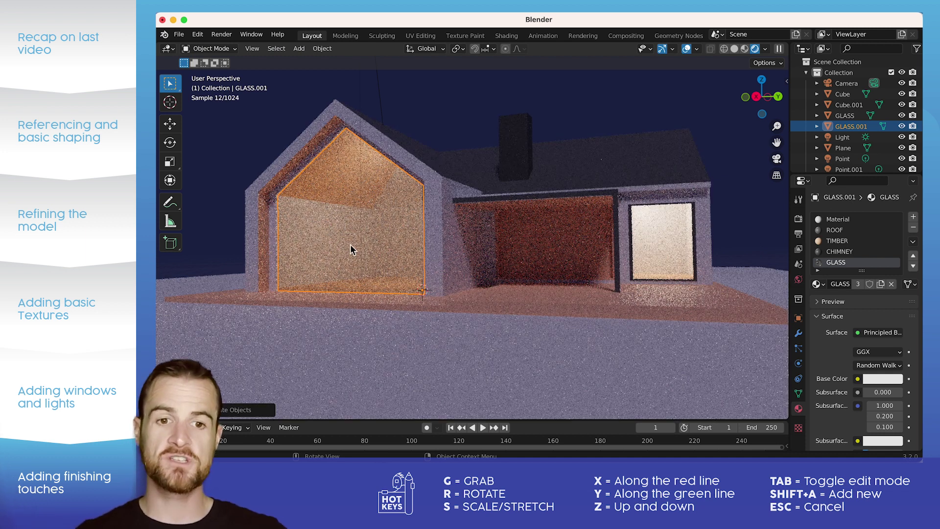
left_click(798, 335)
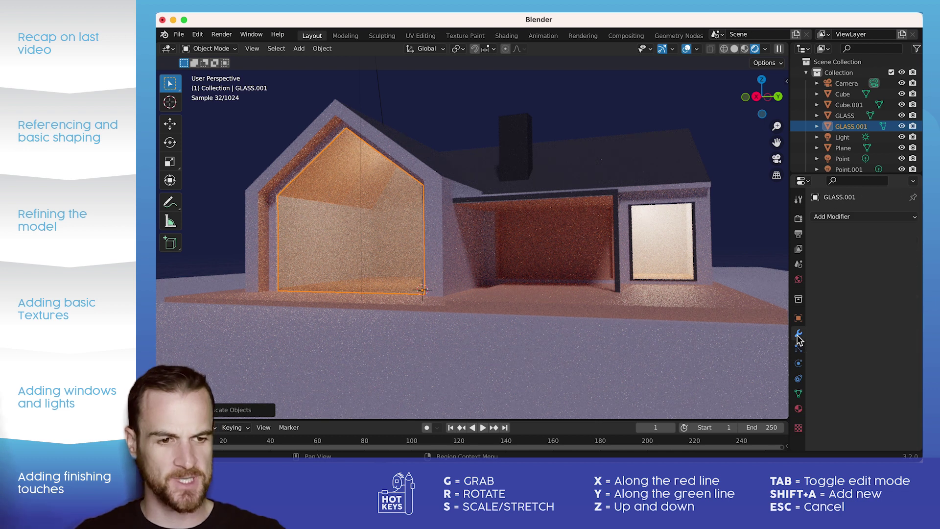
left_click(832, 218)
scroll(720, 387, "down", 1)
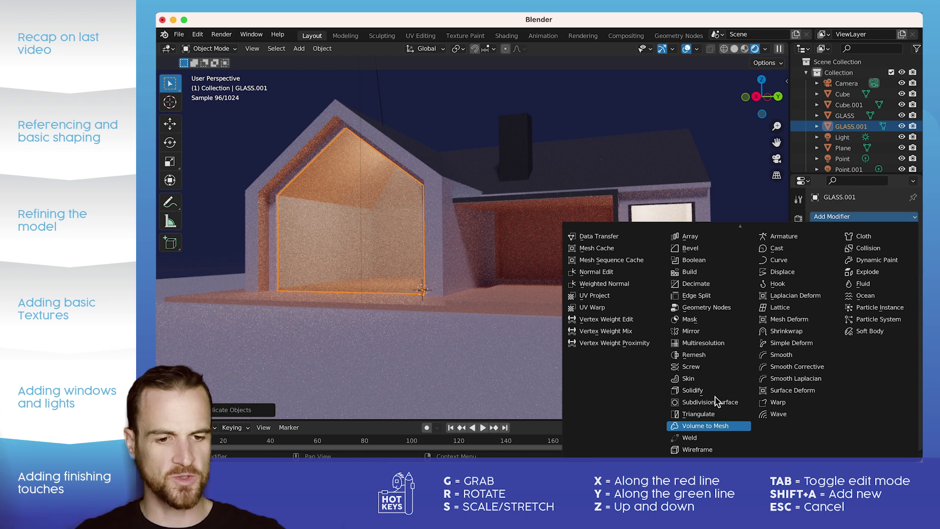
left_click(703, 449)
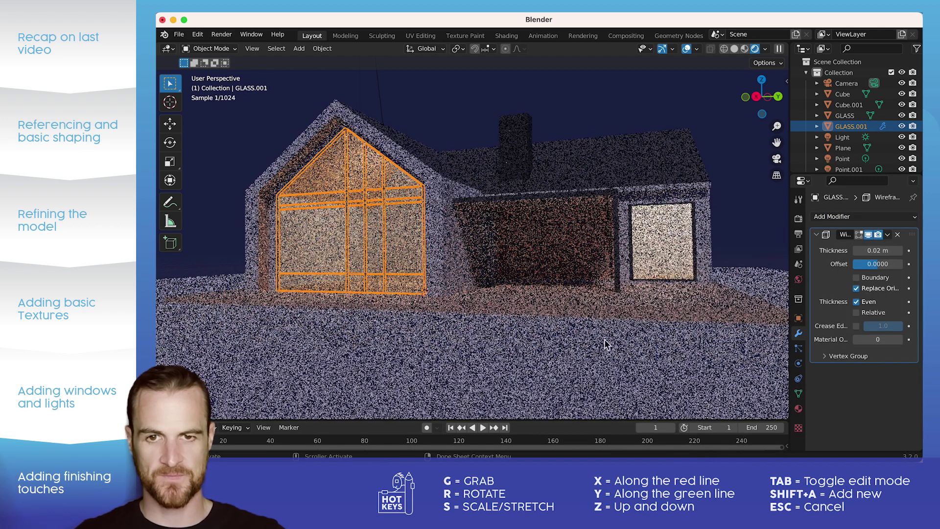
left_click(346, 226)
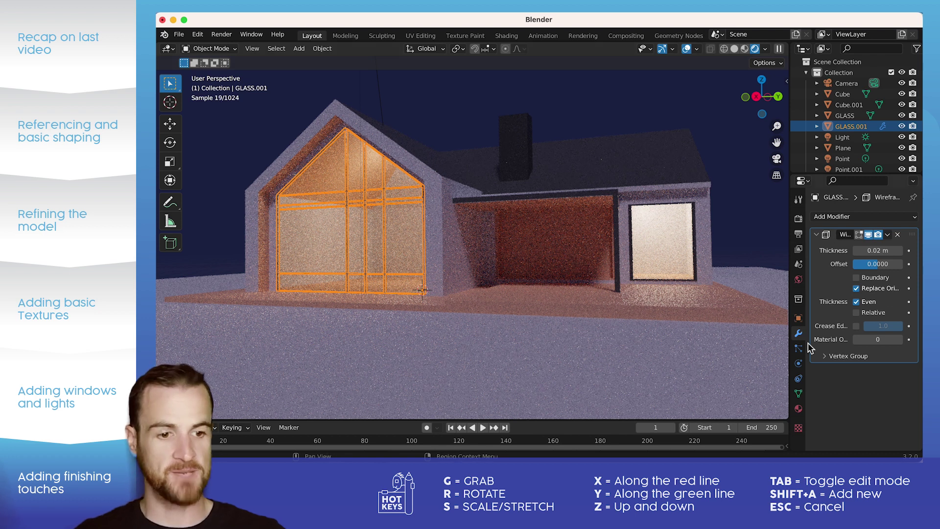
Remove every material slot except ROOF from the wireframe copy of the glass, then deselect it
left_click(799, 409)
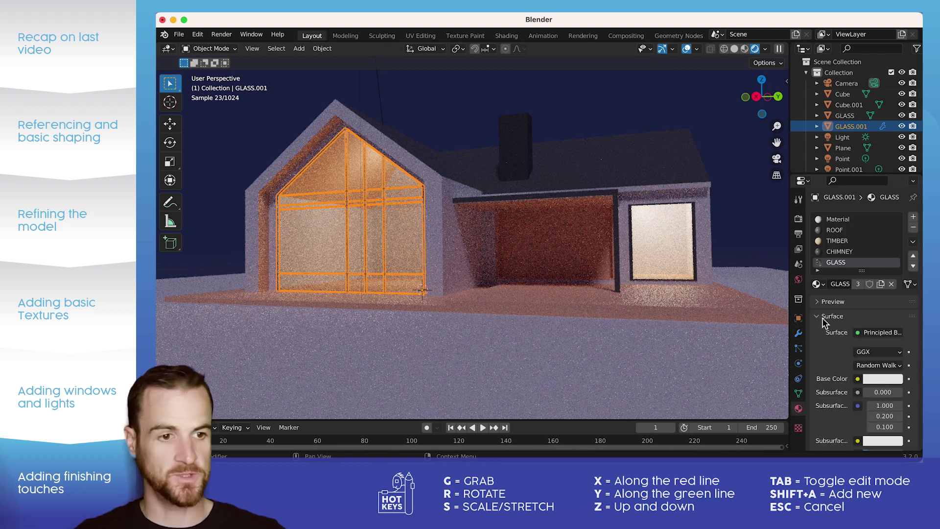
left_click(835, 232)
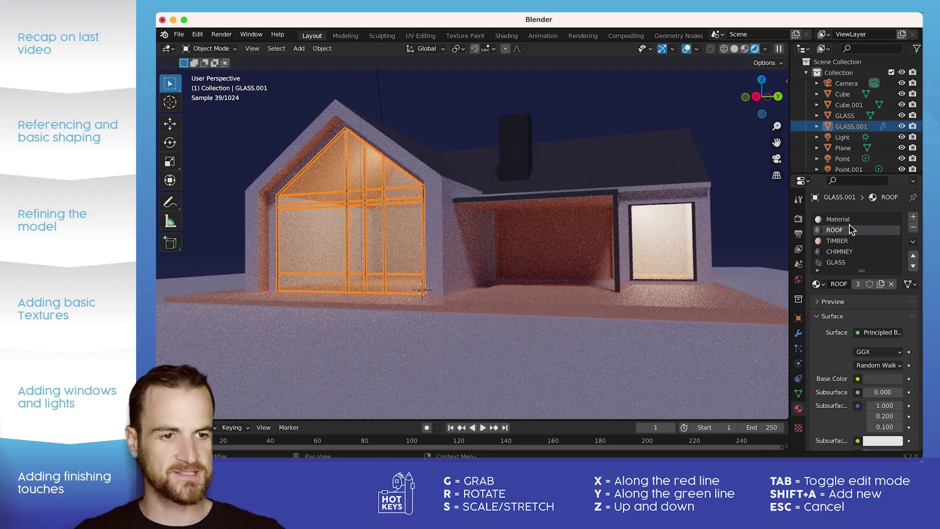
scroll(886, 230, "down", 1)
left_click(886, 230)
left_click(914, 227)
left_click(913, 227)
left_click(914, 228)
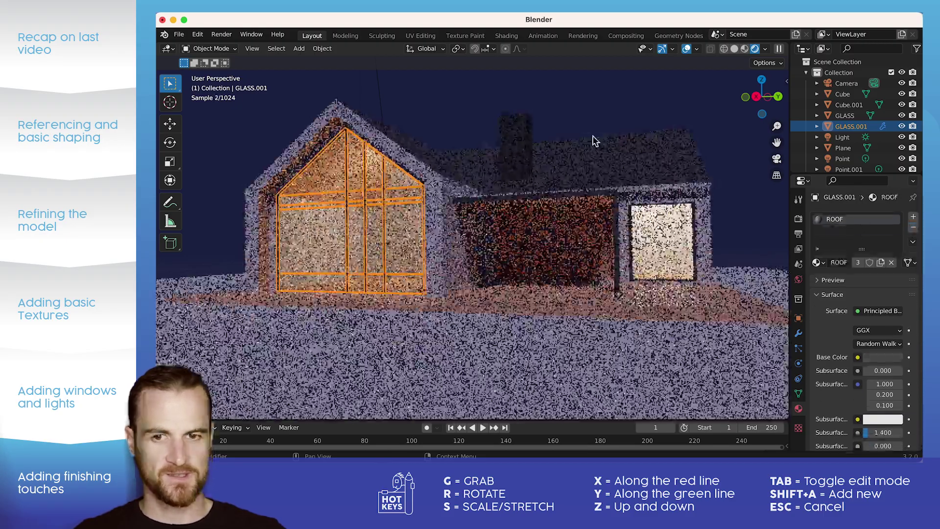
left_click(465, 116)
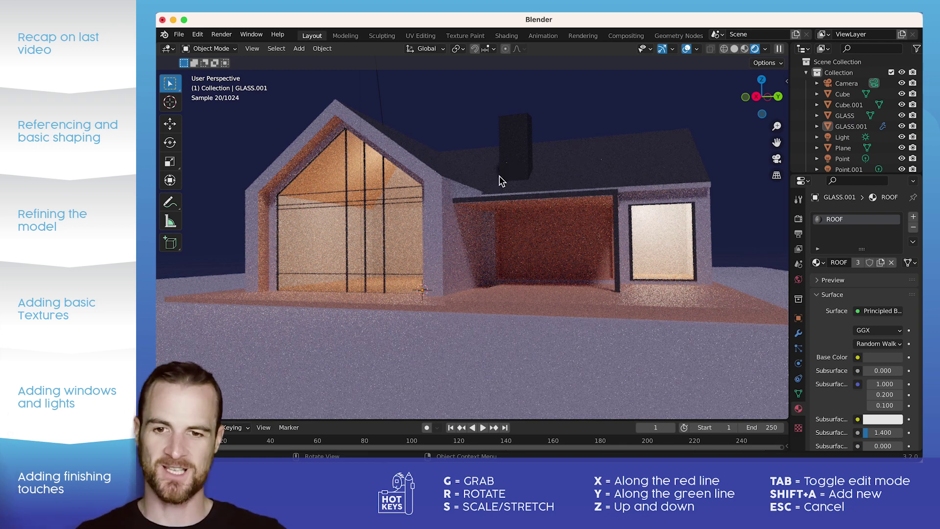
left_click(470, 210)
middle_click_drag(467, 209, 472, 232)
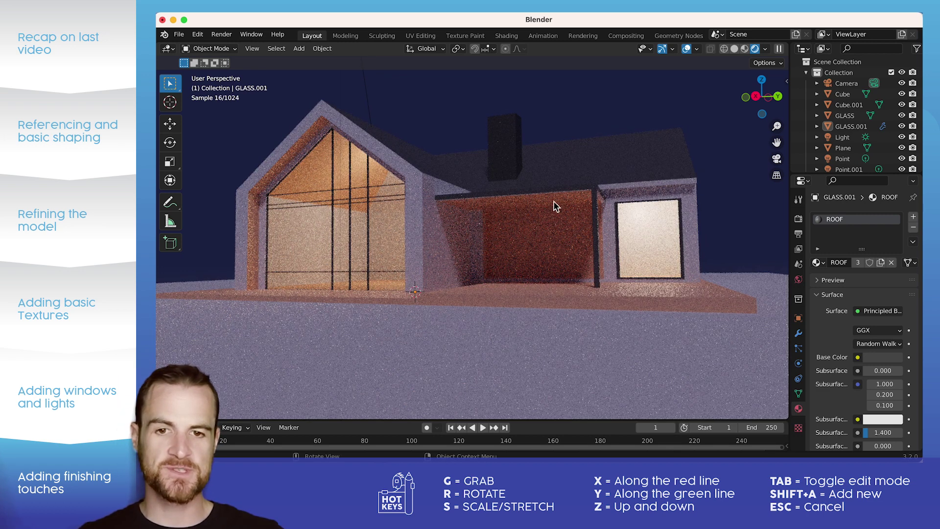
left_click(480, 211)
key("Tab")
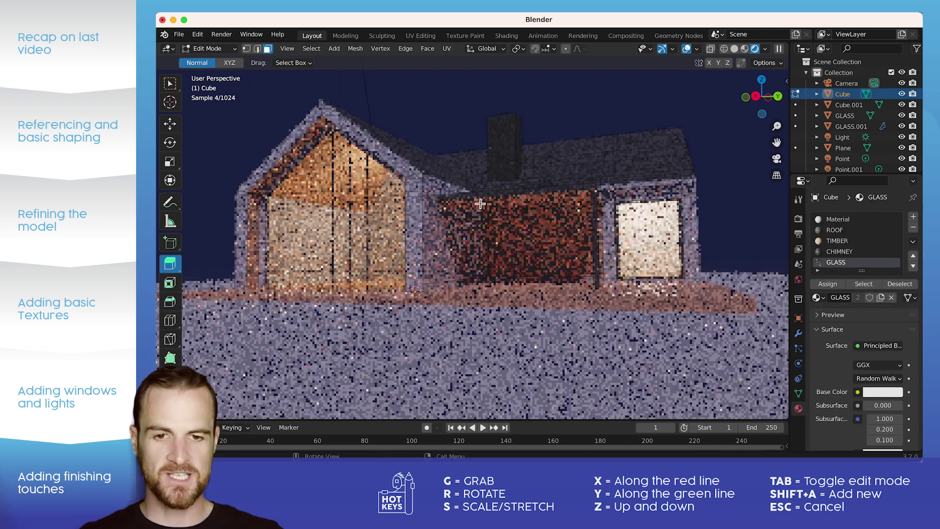
key("Tab")
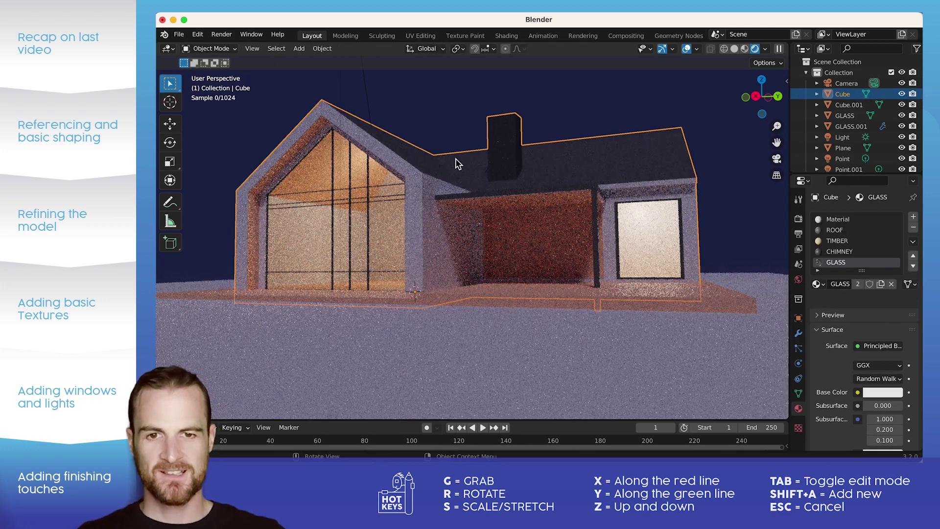
left_click(452, 123)
Add a mesh cylinder and move it up to the roof of the long wing
middle_click_drag(439, 168, 453, 166)
key("shift+a")
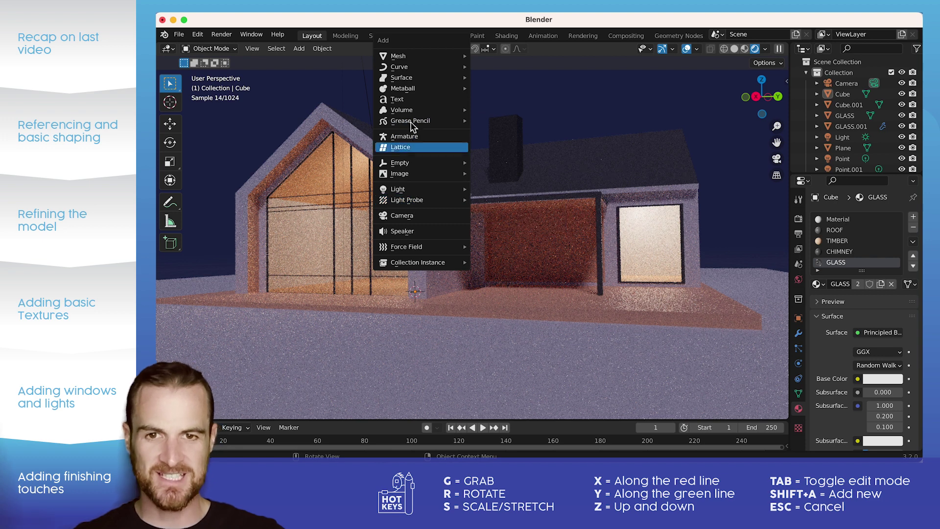
mouse_move(408, 58)
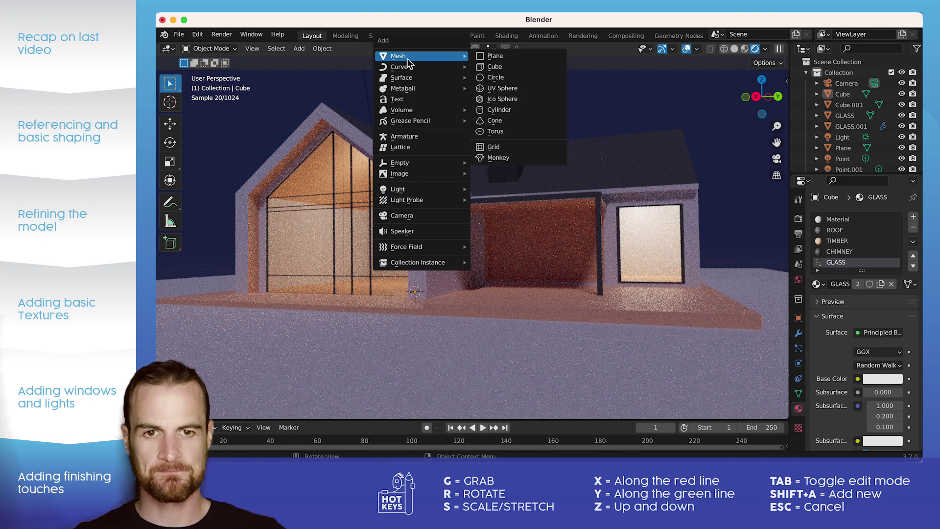
left_click(493, 109)
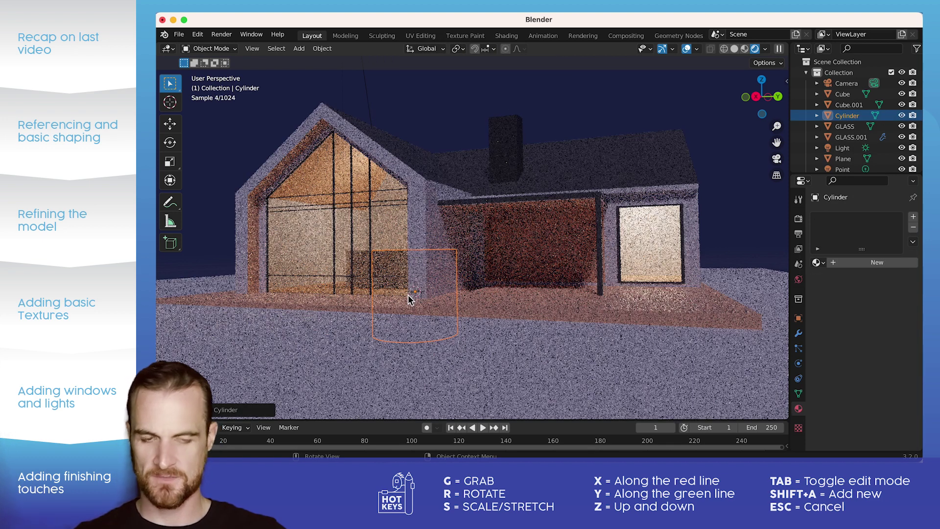
key("g")
left_click(656, 100)
Scale the cylinder down to about 0.07 and stretch it along the Z axis into a slim tube
key("s")
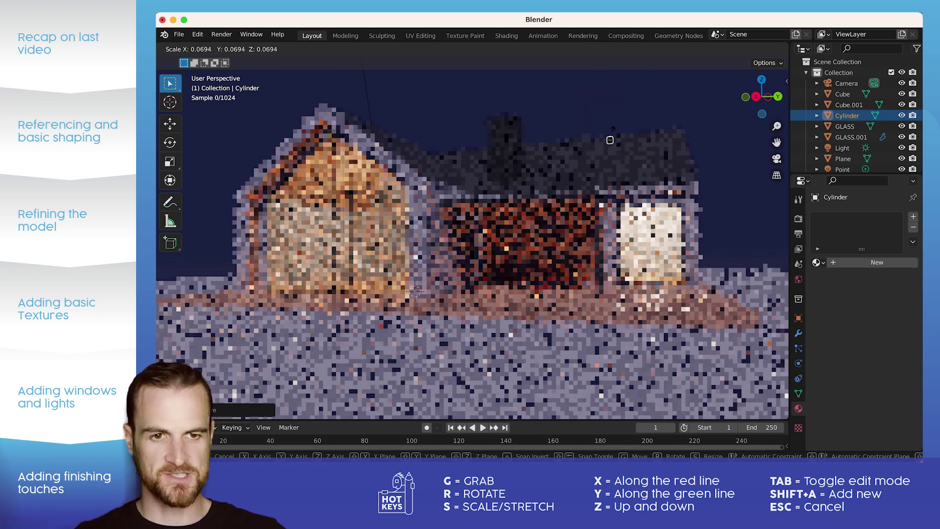
left_click(611, 130)
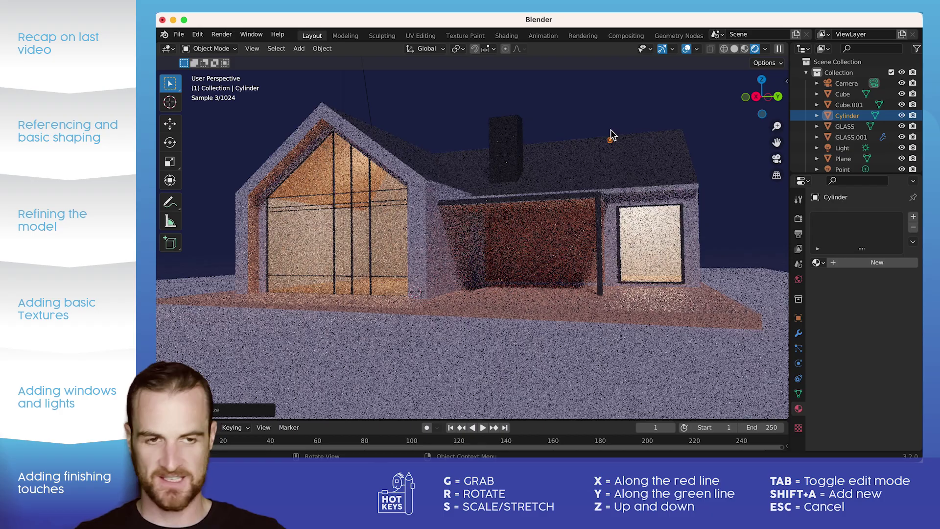
key("s")
key("z")
left_click(639, 117)
Move the slim cylinder clear above the house roof and give it the existing ROOF material
middle_click_drag(607, 130, 593, 152)
key("g")
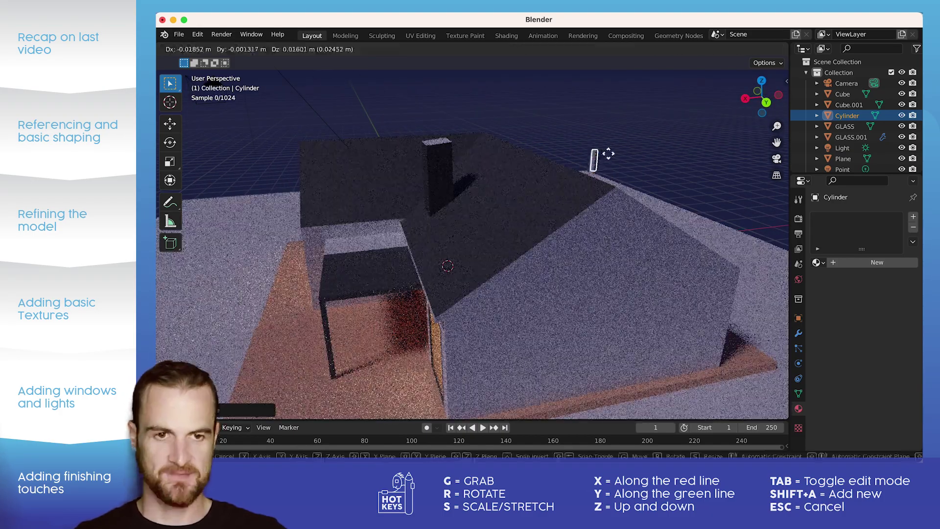
left_click(632, 122)
scroll(630, 116, "up", 5)
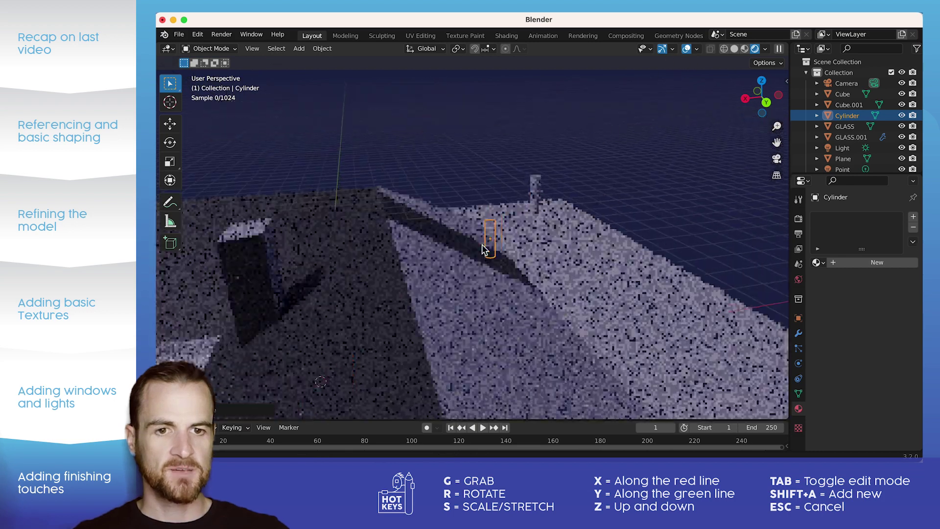
scroll(482, 250, "up", 3)
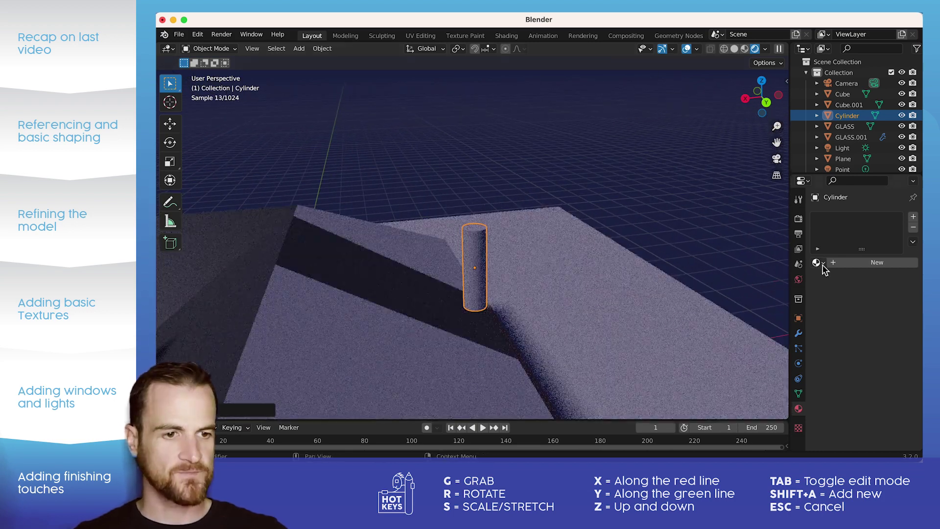
key("ctrl+z")
key("ctrl+z")
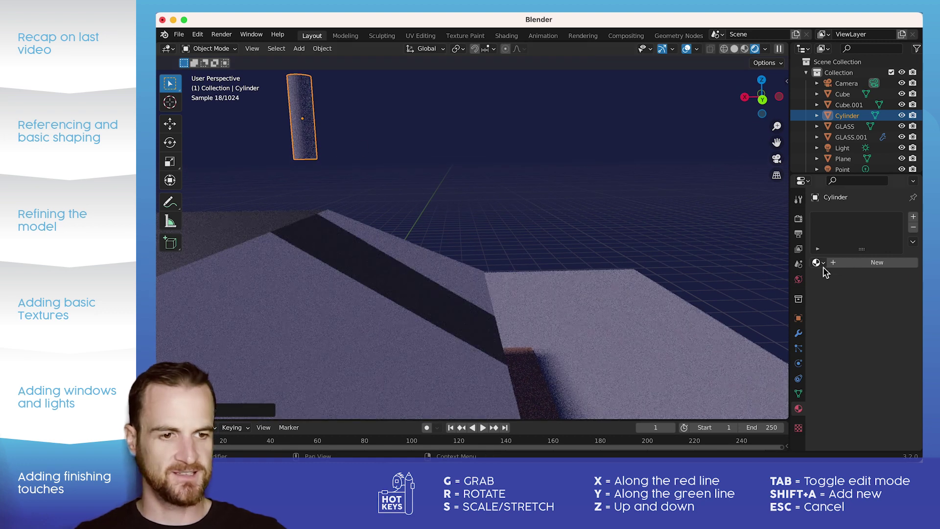
left_click(818, 263)
left_click(764, 312)
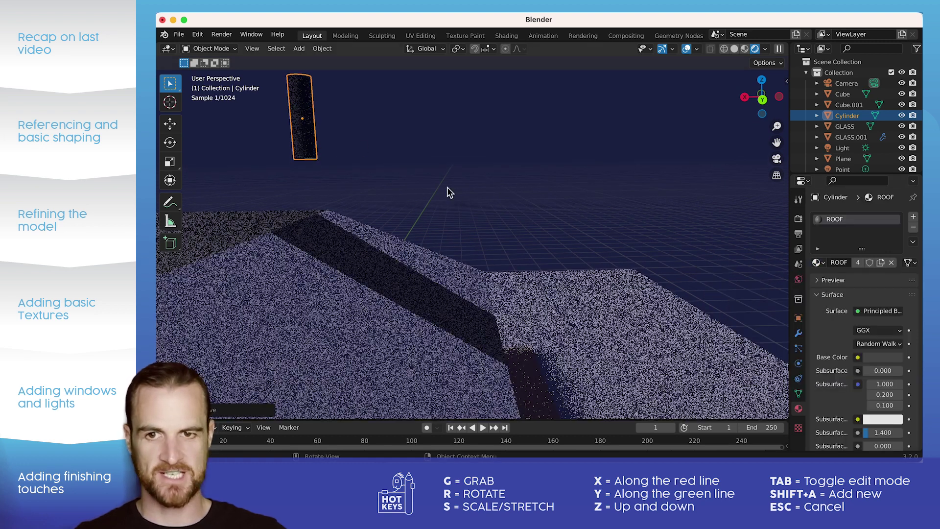
In edit mode, select the cylinder's bottom face and extrude it a short distance back up inside the cylinder
left_click(348, 136)
middle_click_drag(360, 128, 469, 151, "shift")
left_click(469, 149)
key("Tab")
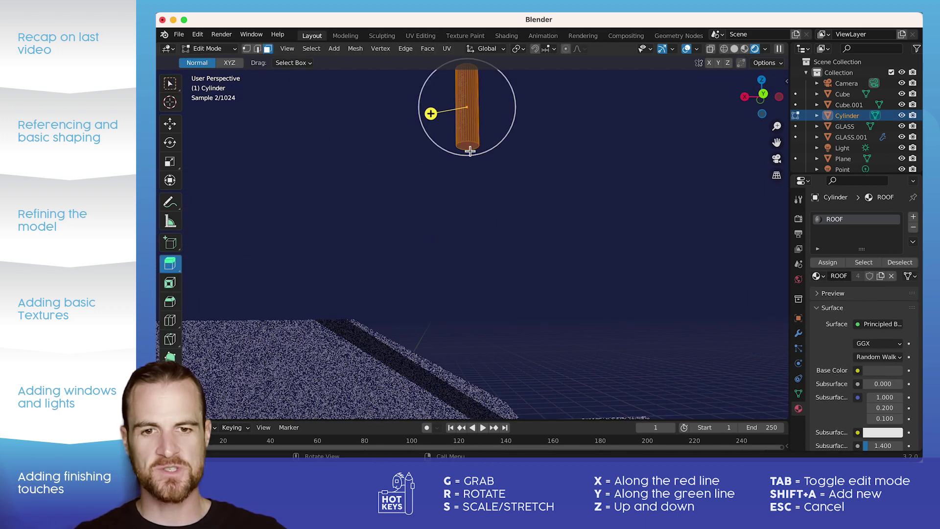
left_click(468, 146)
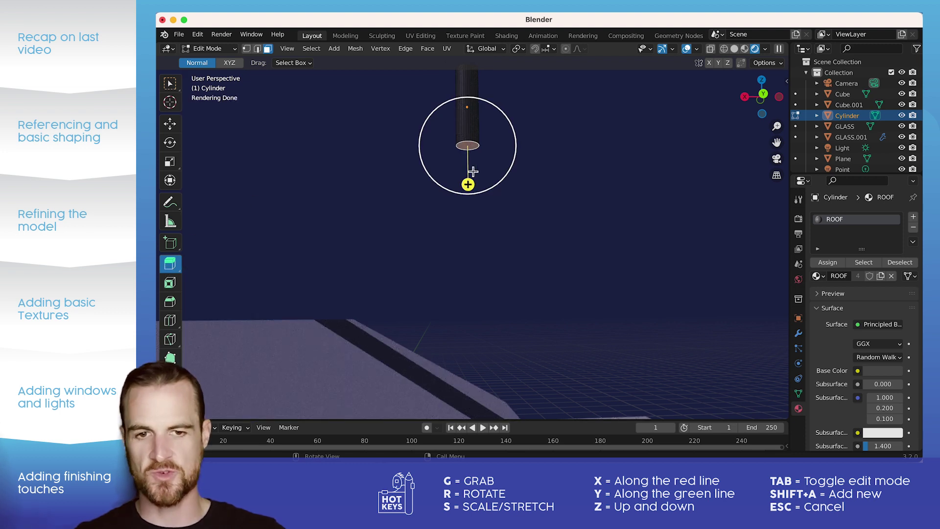
left_click_drag(468, 184, 469, 168)
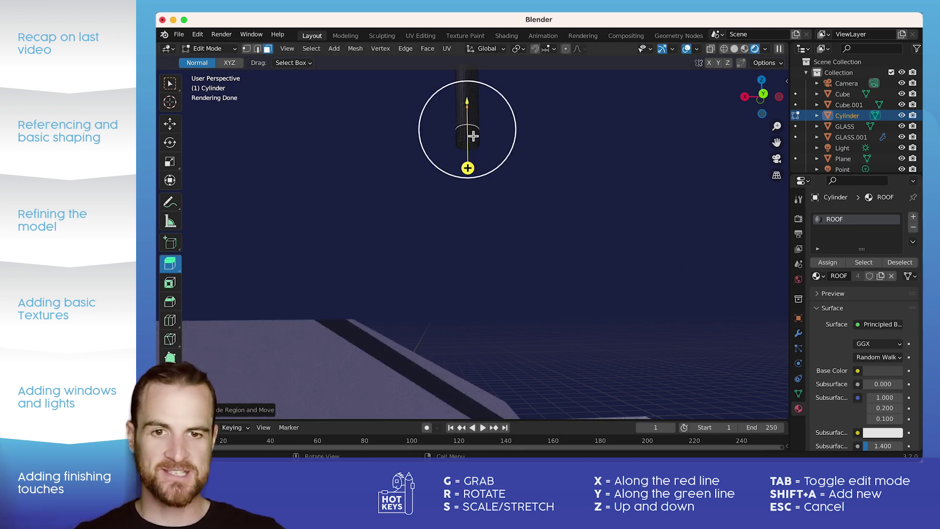
scroll(481, 144, "down", 5)
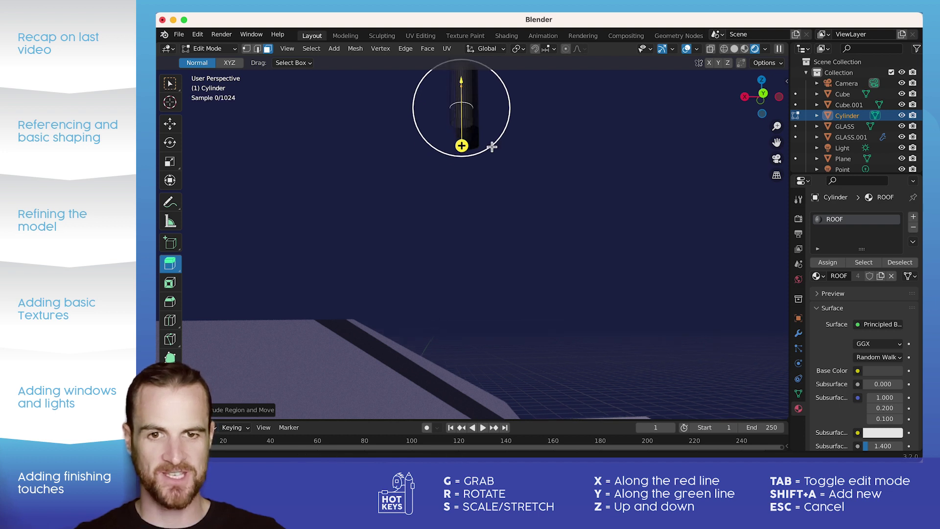
scroll(469, 141, "down", 2)
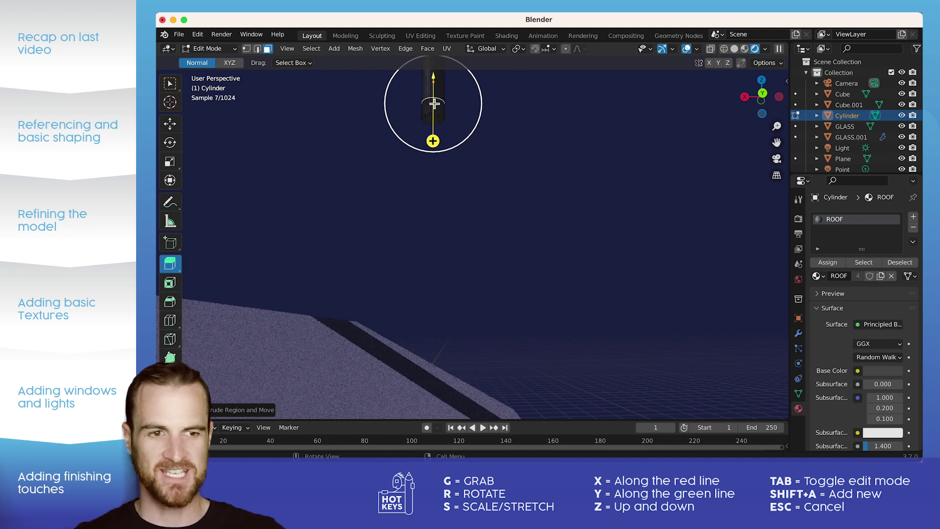
Add a second material slot to the cylinder with a new material named LIGHT
left_click(914, 218)
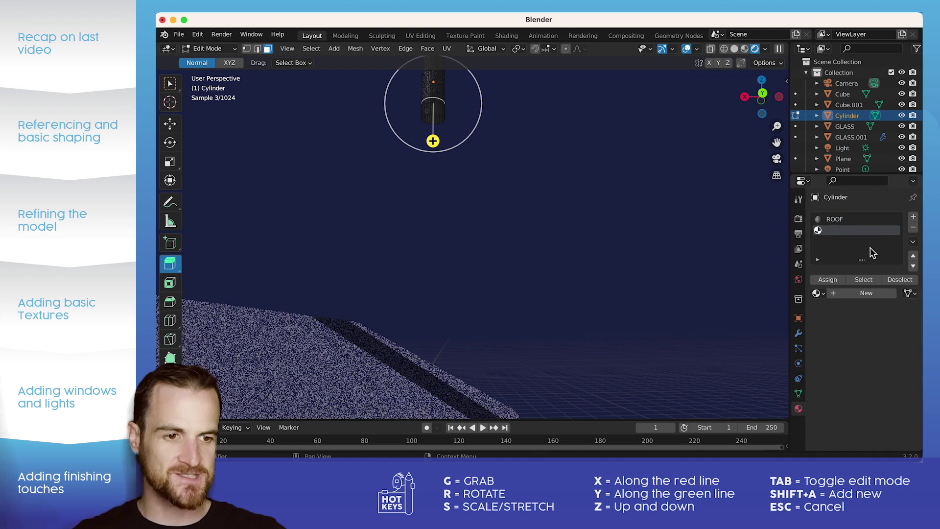
left_click(850, 292)
double_click(843, 231)
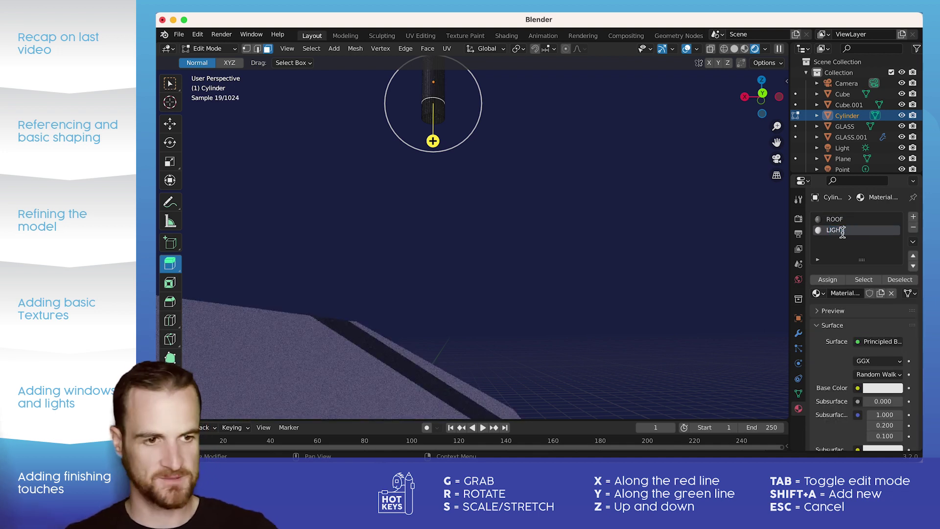
type("LIGHT")
key("Return")
Give the LIGHT material a warm emission colour (H 0.104, S 0.588, V 1.000) and set its emission strength to 300
scroll(889, 375, "down", 15)
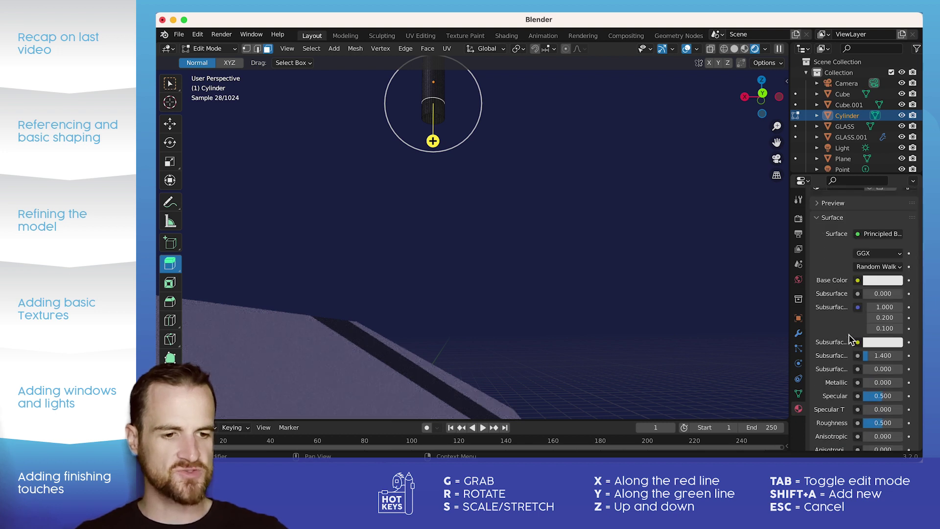
scroll(856, 362, "down", 1)
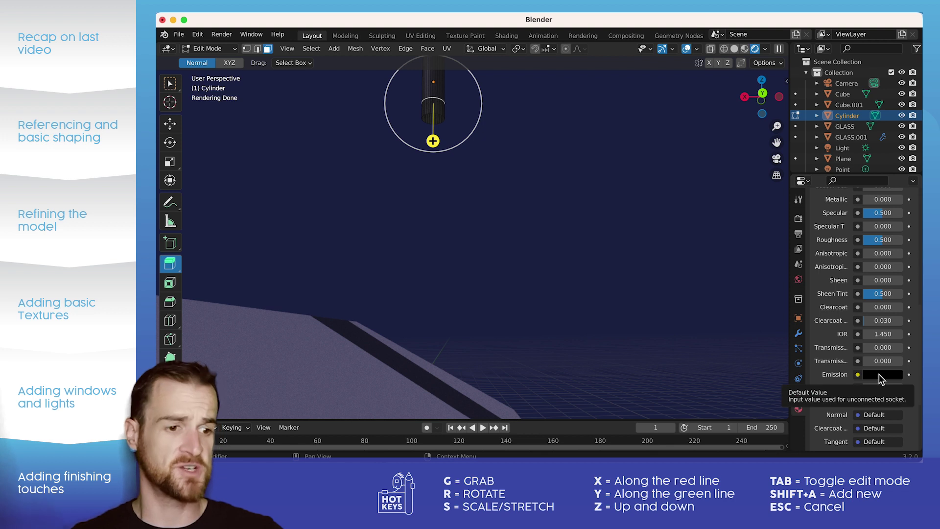
left_click(879, 376)
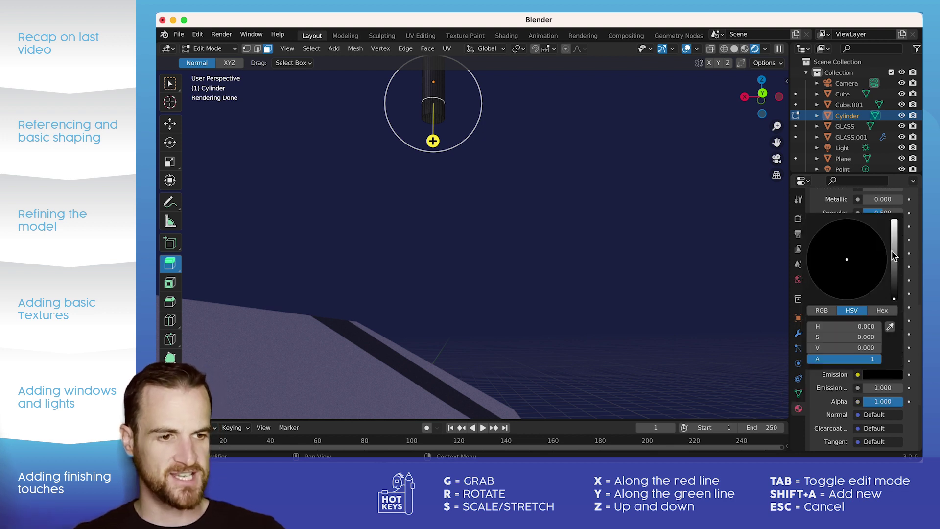
left_click_drag(894, 255, 894, 222)
left_click(838, 268)
left_click(839, 269)
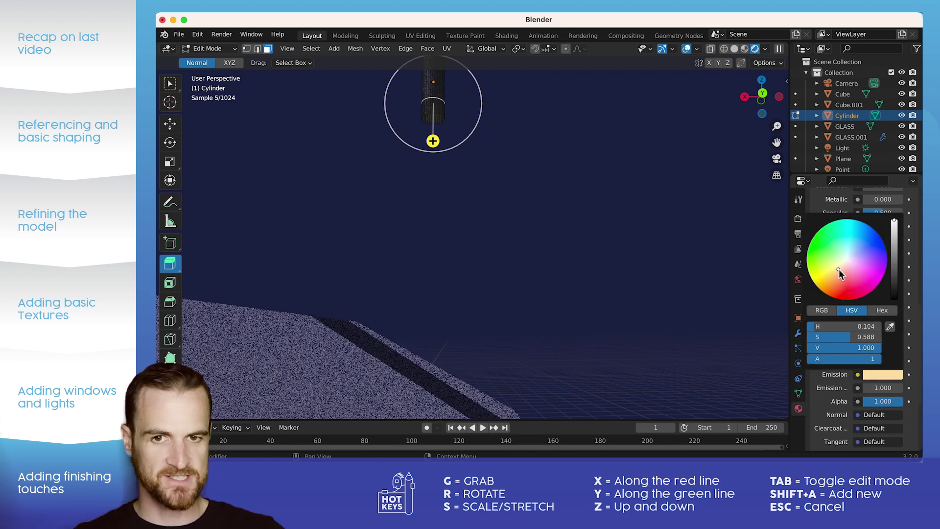
left_click(880, 386)
type("300")
key("Return")
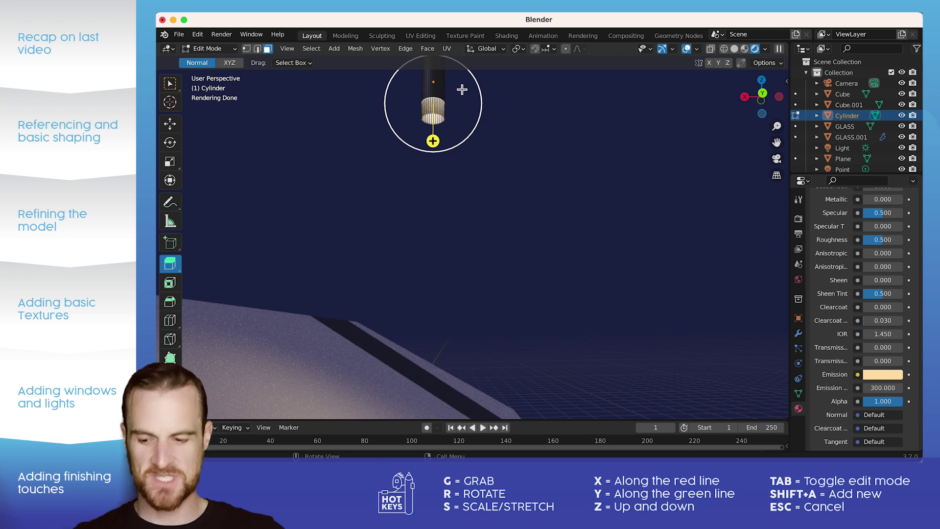
Scale the recessed face inside the cylinder slightly inward and leave edit mode
key("s")
key("Tab")
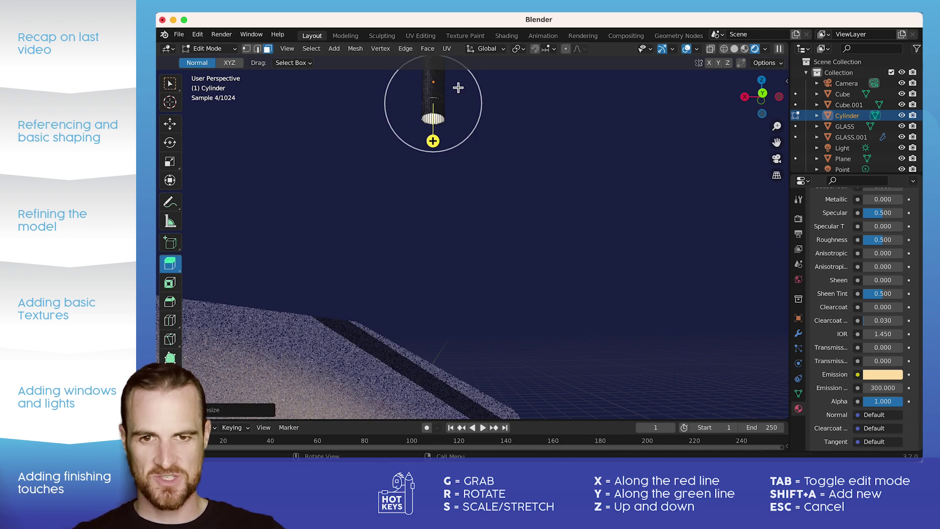
Select the cylinder light fitting and, in the right side view, move it down to the porch area under the canopy
left_click(480, 137)
scroll(476, 140, "down", 4)
scroll(453, 215, "down", 3)
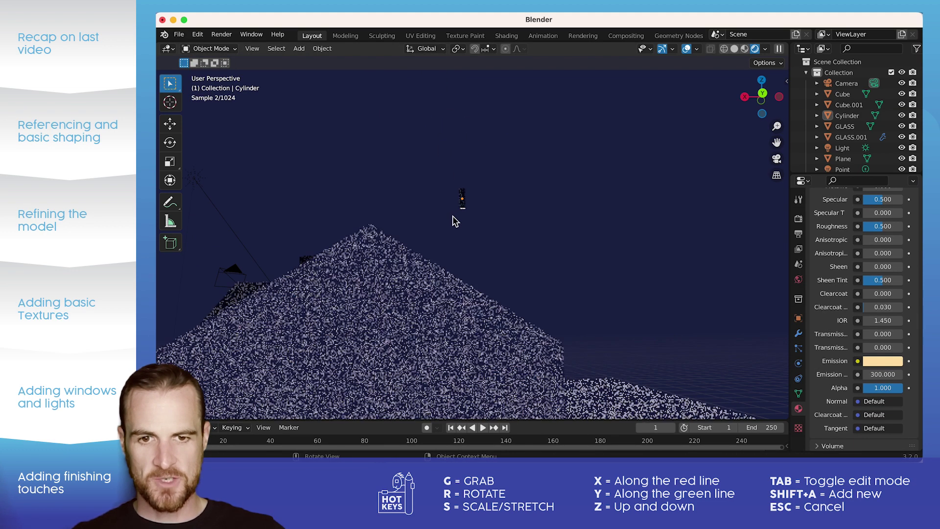
left_click(465, 205)
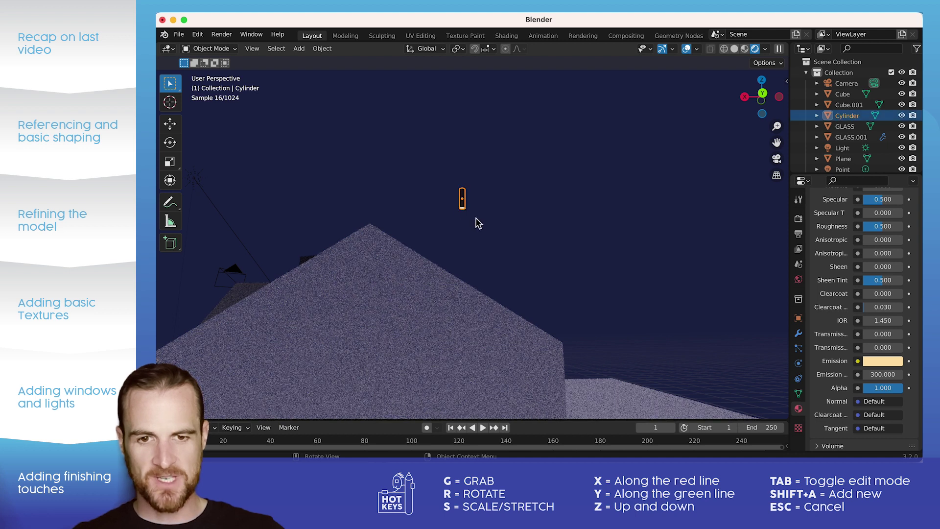
left_click(745, 97)
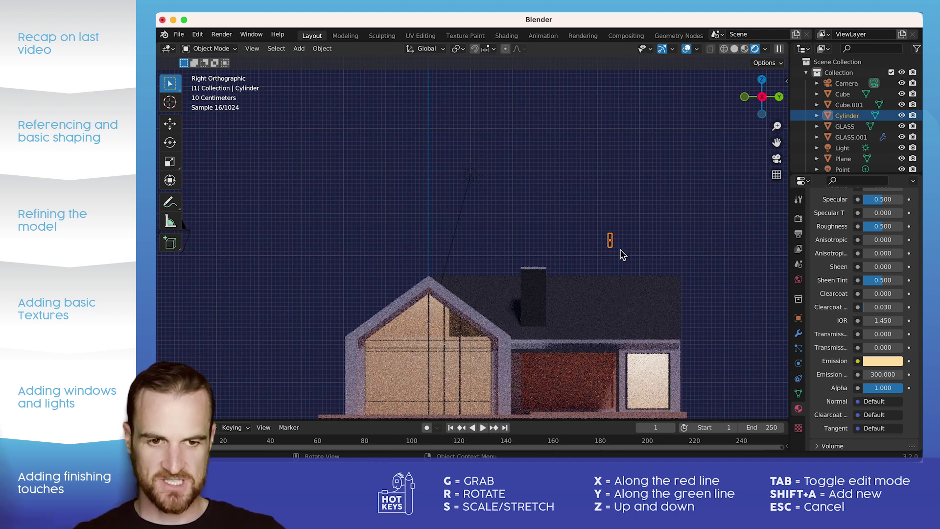
key("g")
left_click(548, 369)
middle_click_drag(547, 368, 505, 304)
scroll(485, 355, "up", 4)
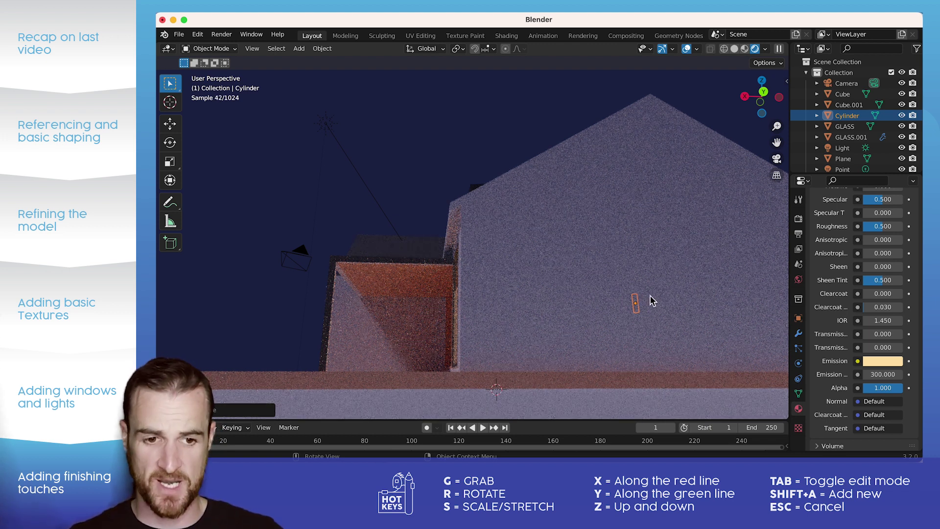
Move the light fitting along the X axis into the porch, then raise it along Z to the underside of the canopy
key("g")
key("y")
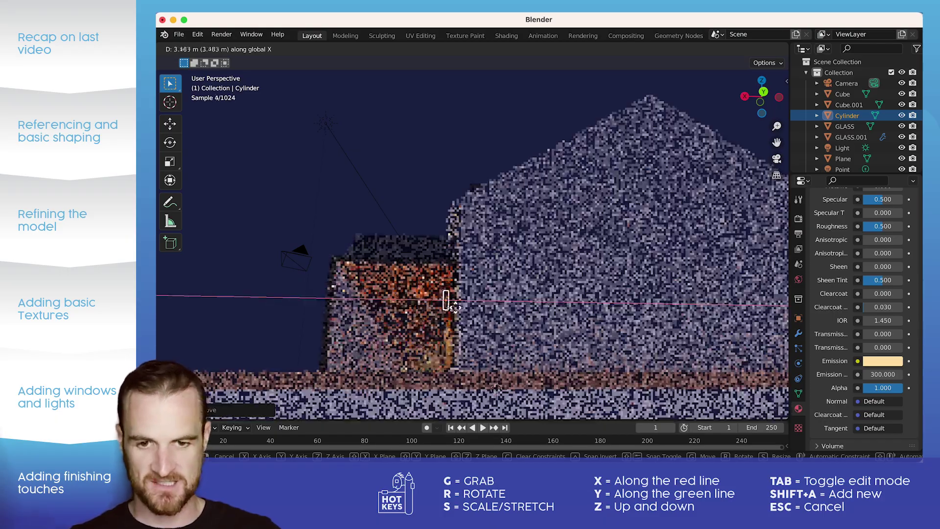
left_click(439, 317)
middle_click_drag(438, 317, 533, 312)
key("g")
key("z")
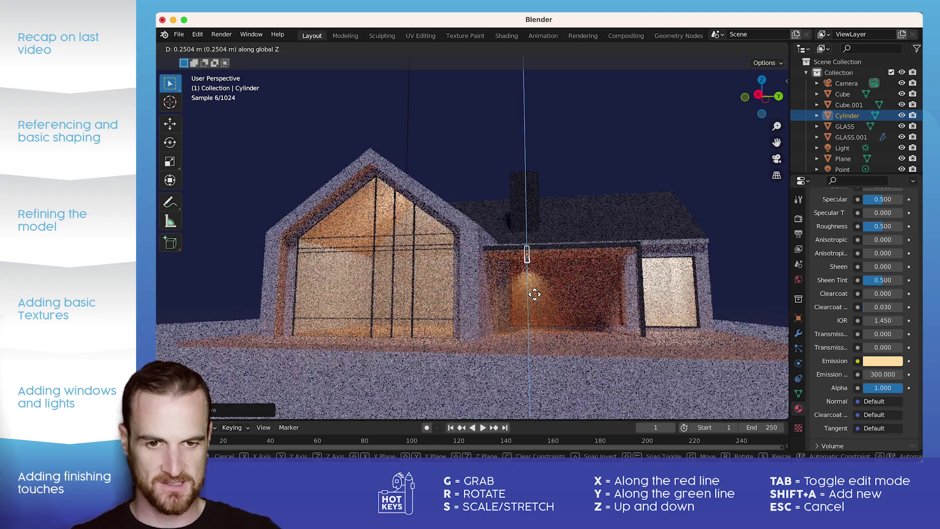
left_click(552, 286)
middle_click_drag(552, 286, 587, 303)
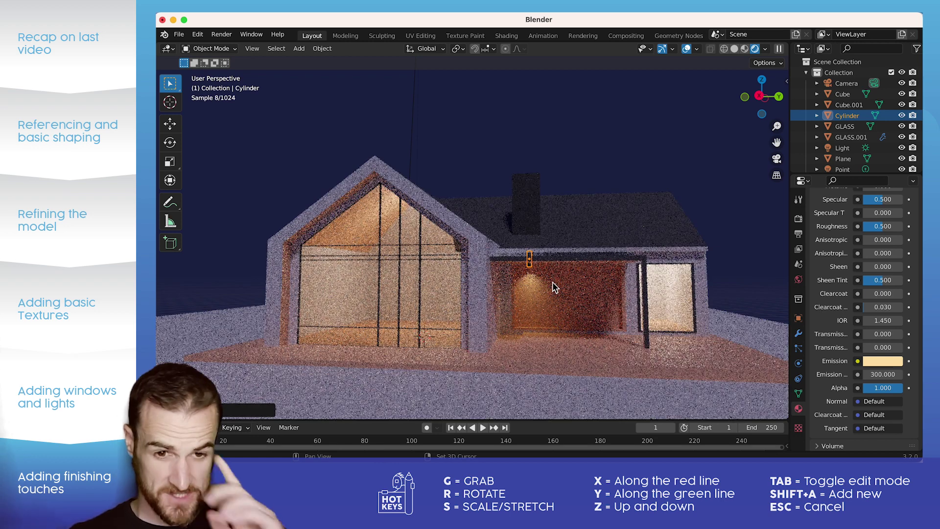
Duplicate the light fitting twice along the Y axis at about 0.7 m spacing to make a row across the porch
key("shift+d")
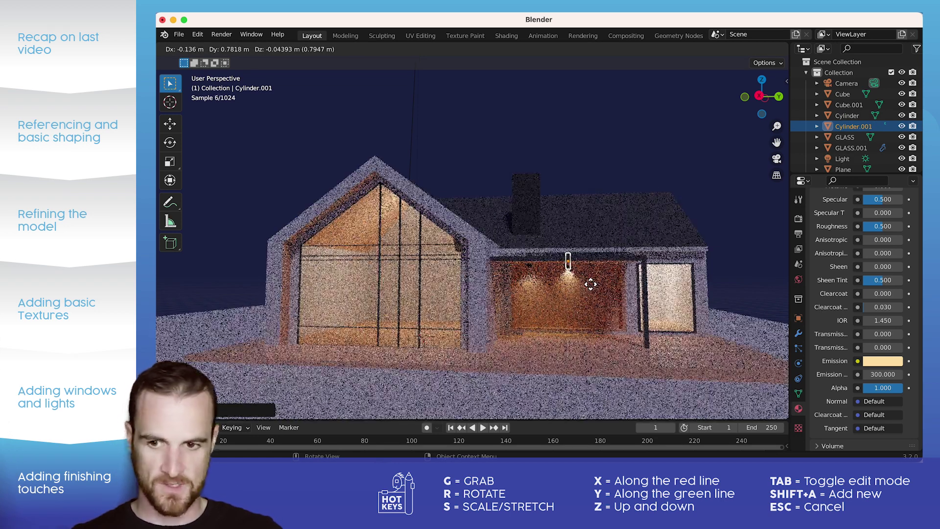
key("y")
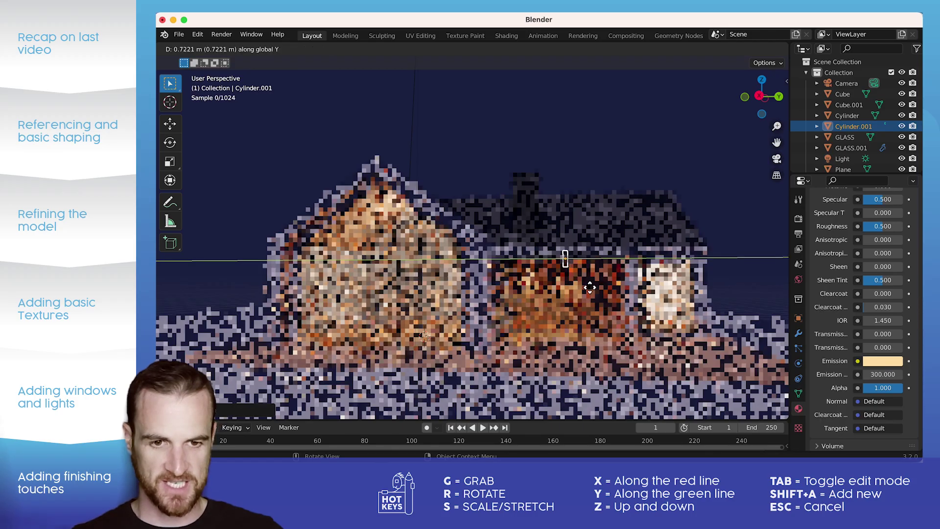
left_click(589, 287)
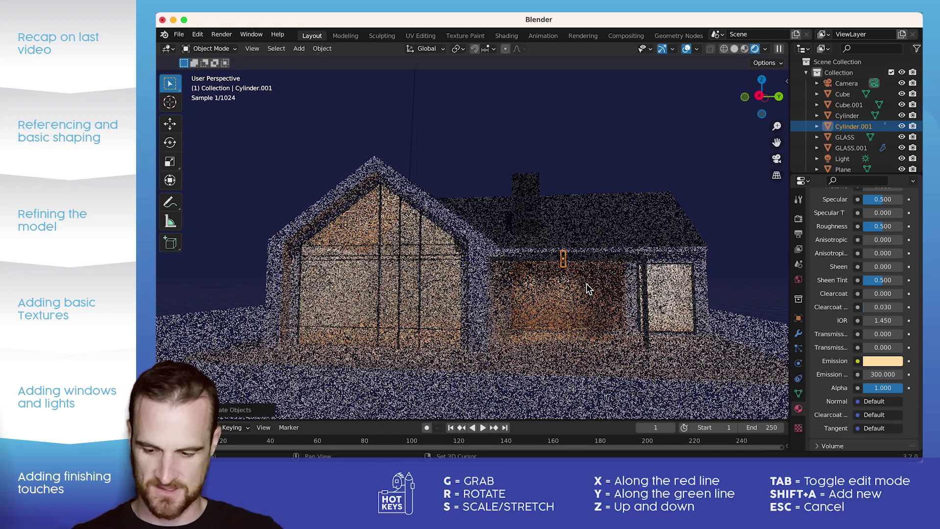
key("shift+d")
key("y")
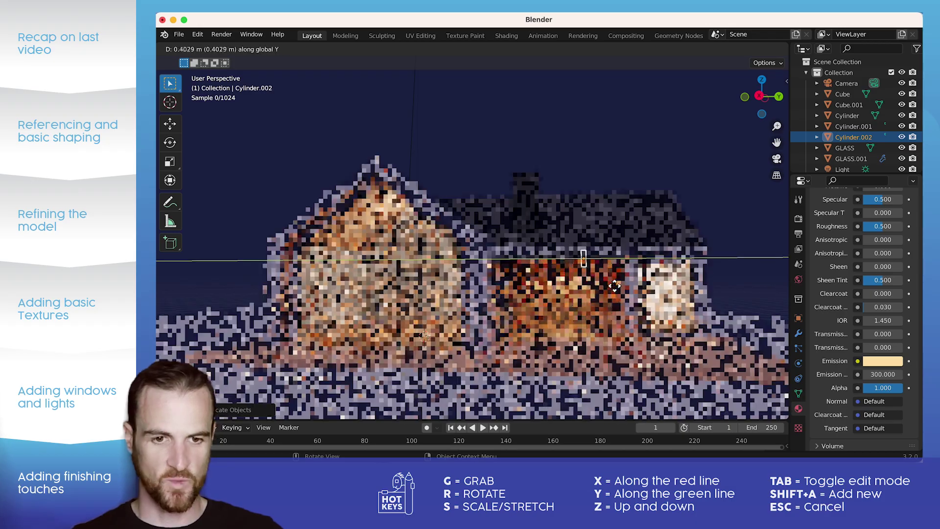
left_click(621, 285)
left_click(604, 147)
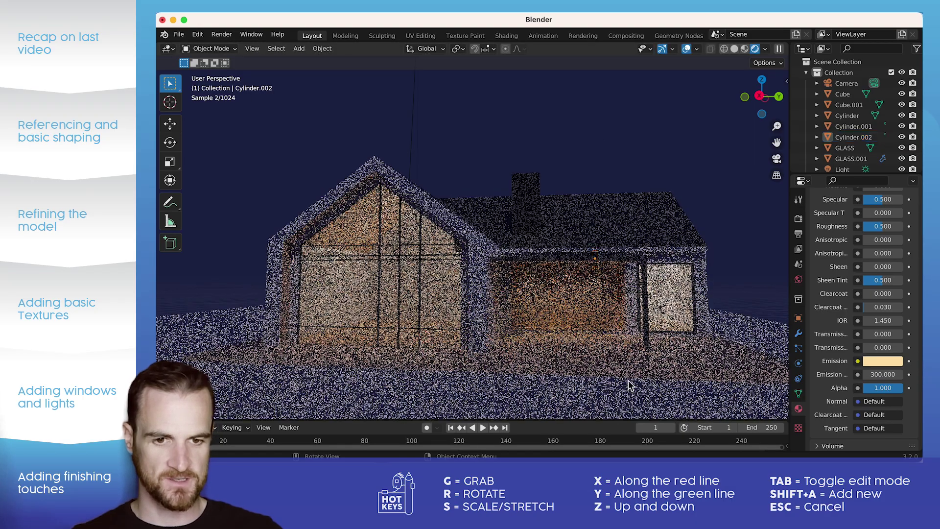
middle_click_drag(547, 336, 536, 324)
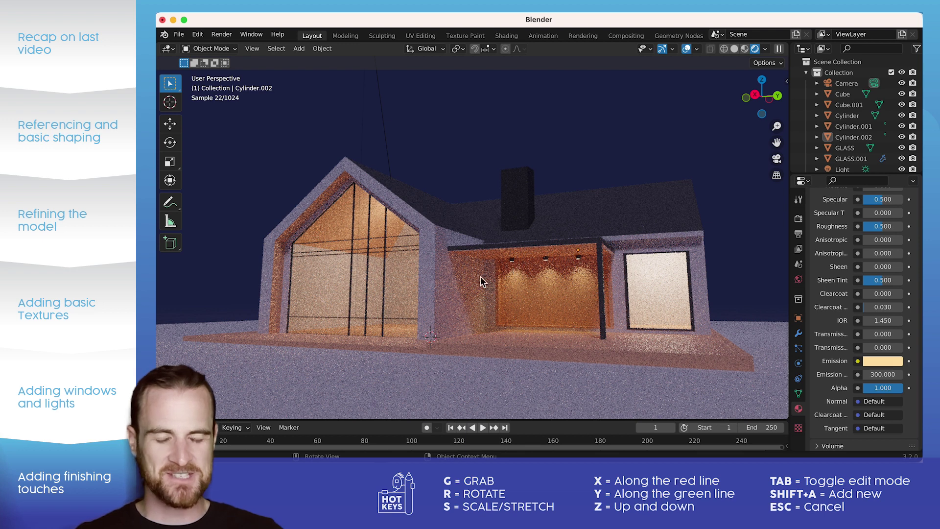
In edit mode on the house, add a horizontal loop cut around the walls at door-head height and switch to solid shading
left_click(461, 293)
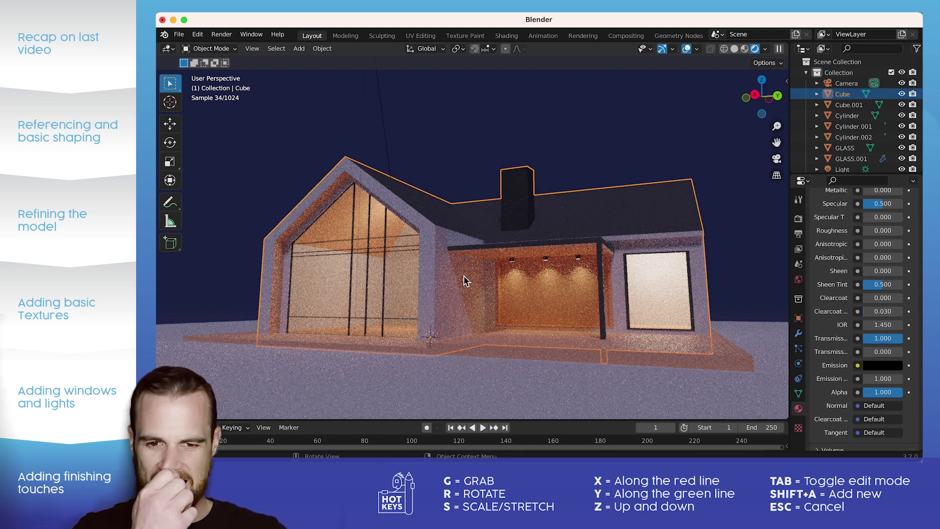
key("Tab")
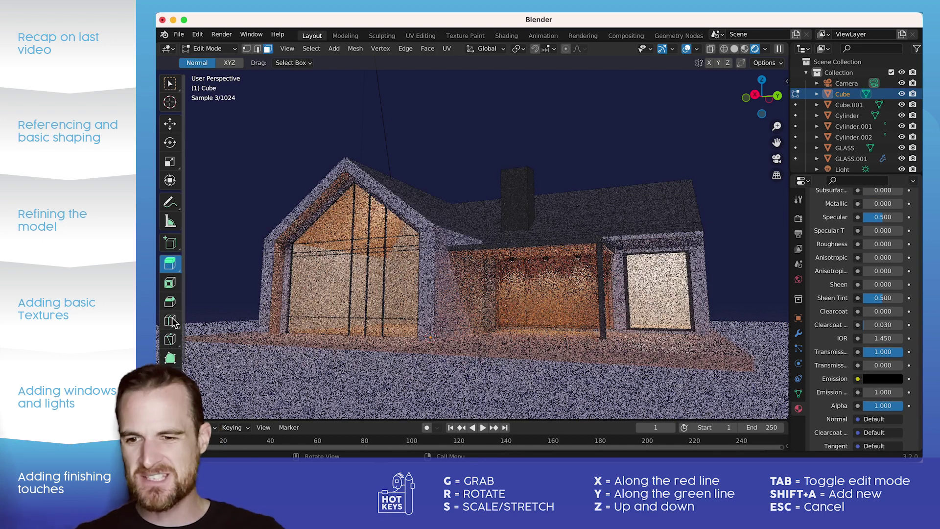
left_click(170, 320)
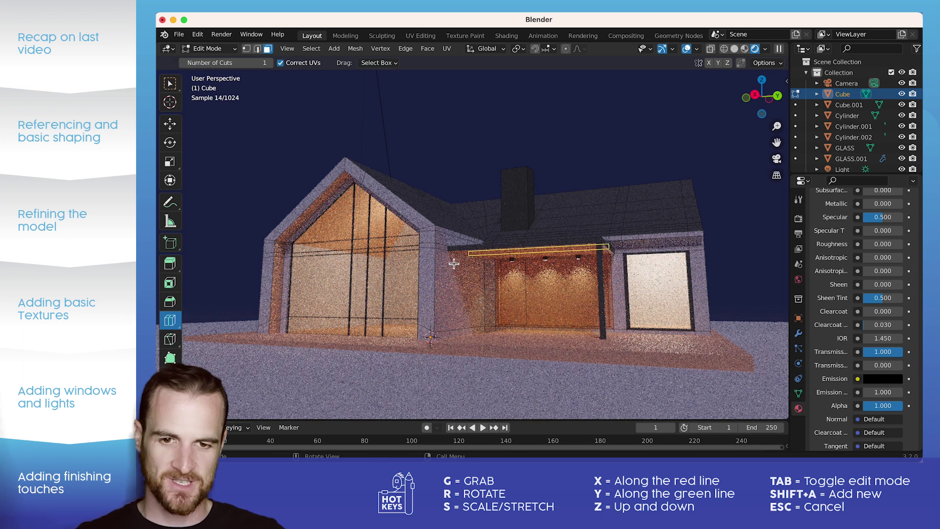
left_click_drag(463, 237, 463, 244)
left_click(734, 49)
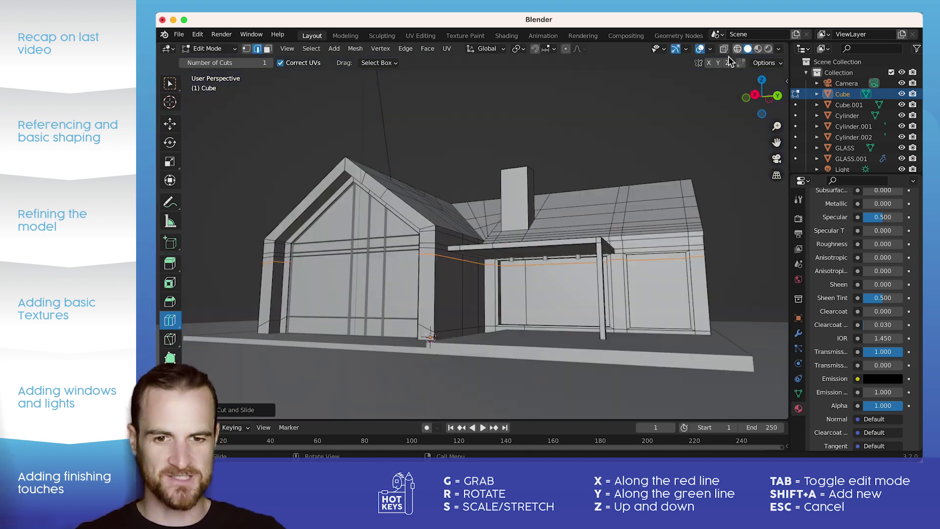
middle_click_drag(588, 147, 563, 127)
Select the low faces along the base of the gabled wing's porch-side wall and extrude them across the porch as a raised step
left_click(170, 83)
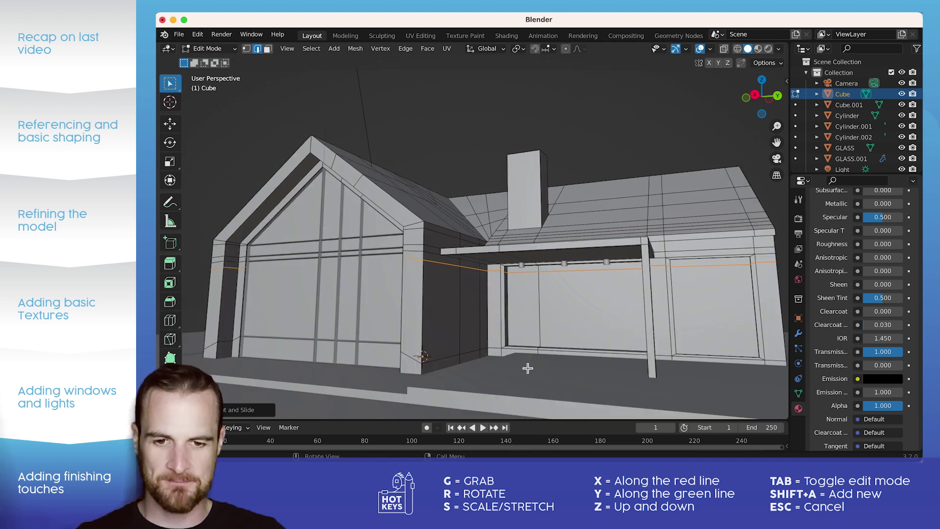
left_click(475, 360)
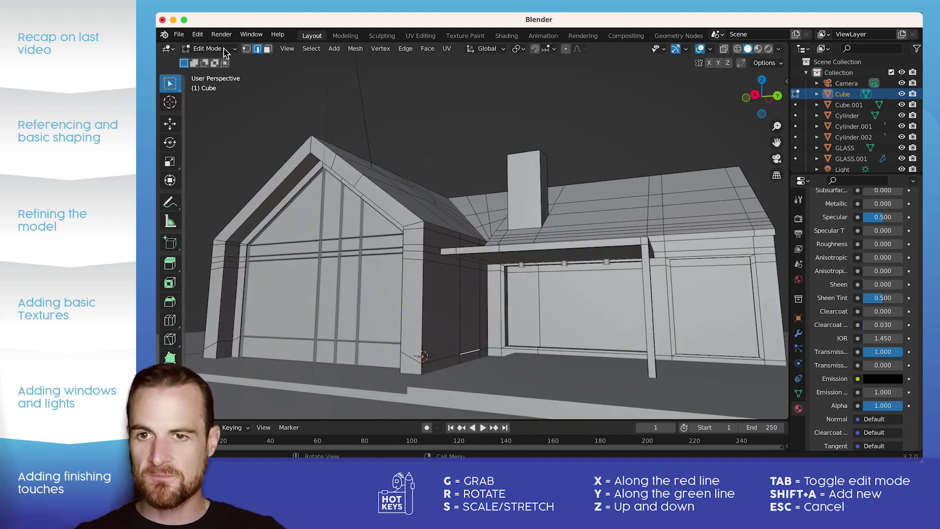
left_click(268, 49)
left_click(521, 354)
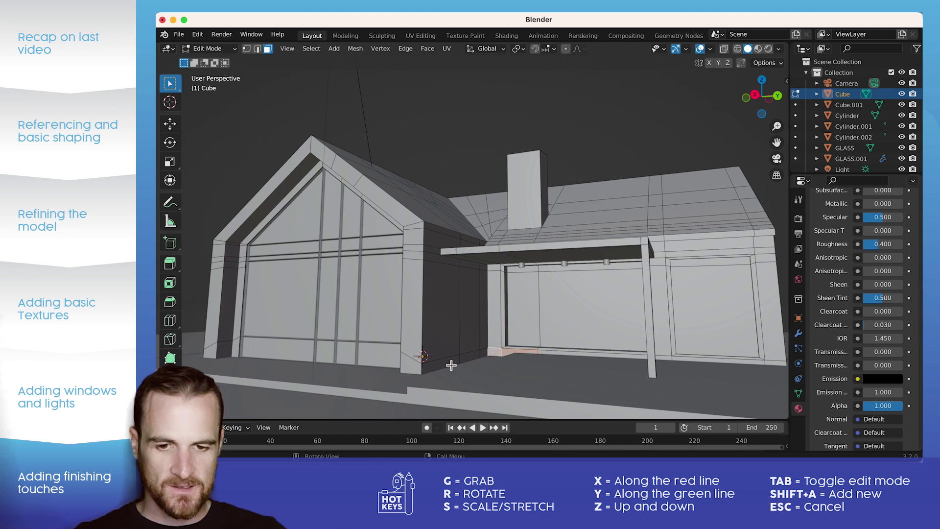
left_click(455, 363)
left_click(483, 354, "shift")
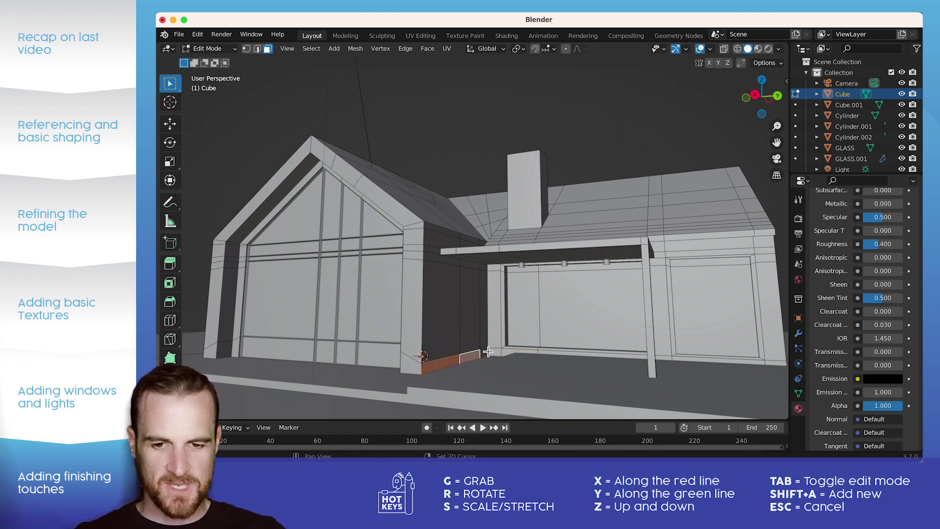
left_click(488, 352, "shift")
left_click(170, 264)
left_click_drag(504, 367, 713, 413)
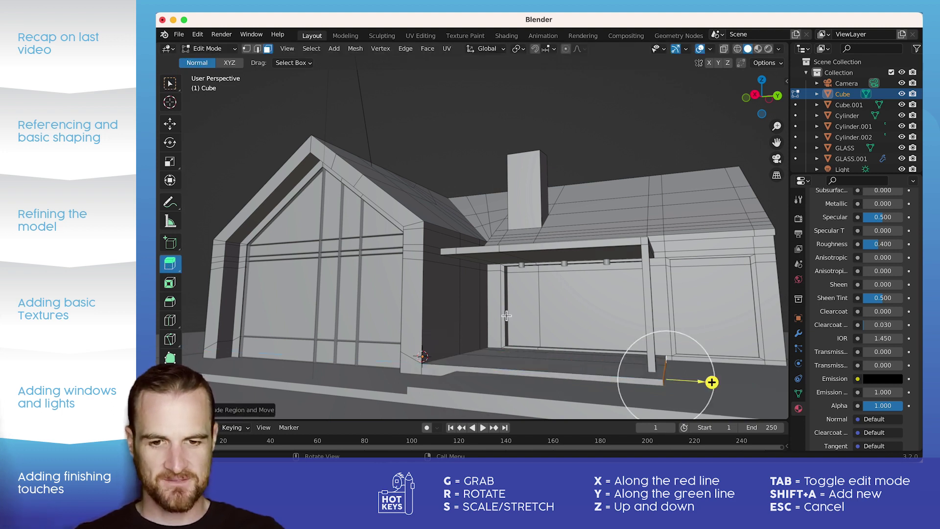
Extrude the door-shaped face on the porch side wall slightly outward and give it the ROOF material
left_click(468, 308)
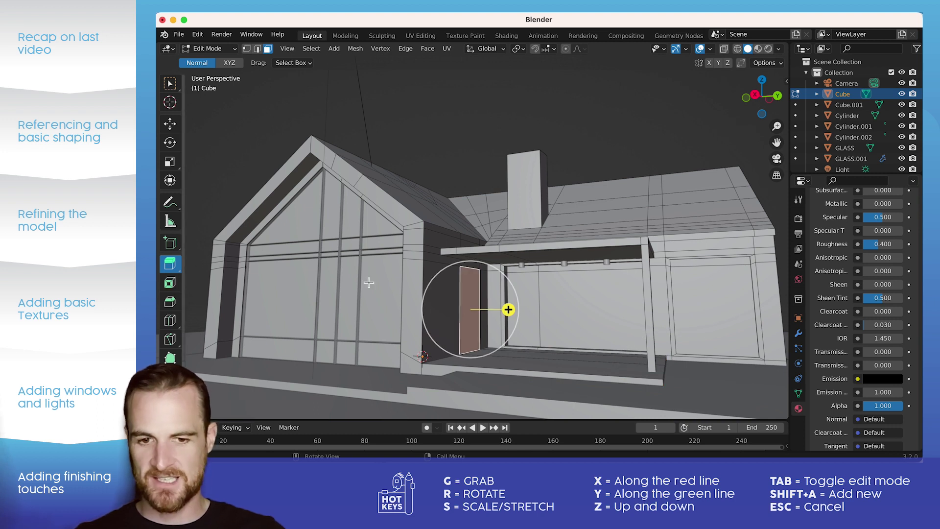
left_click_drag(508, 309, 518, 311)
scroll(815, 282, "up", 8)
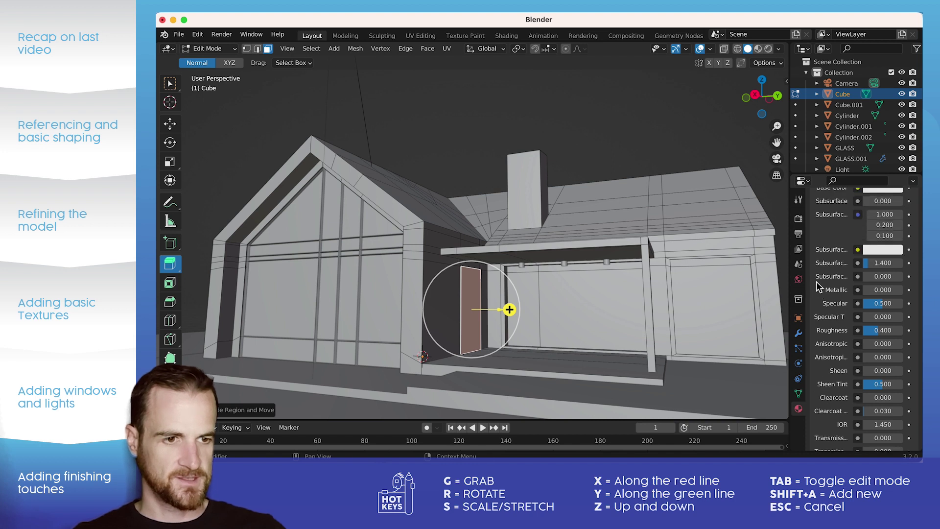
scroll(815, 275, "up", 4)
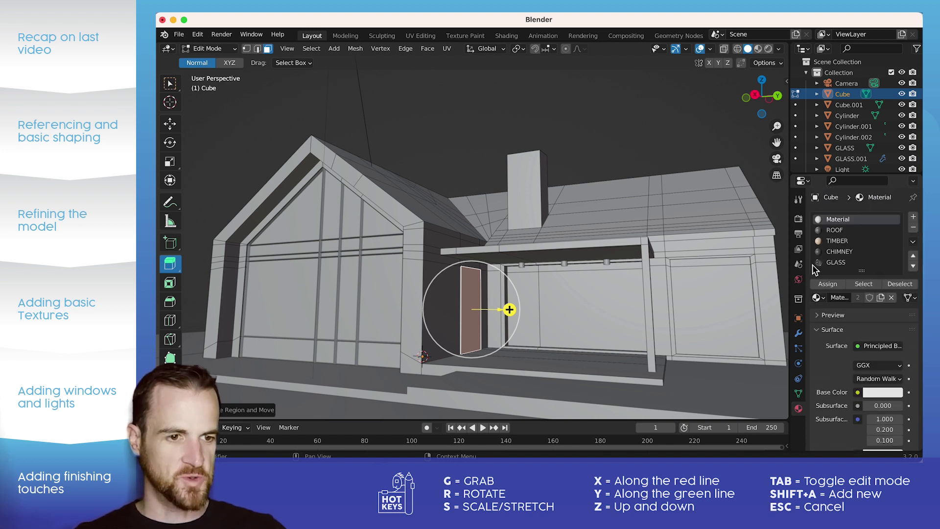
left_click(835, 230)
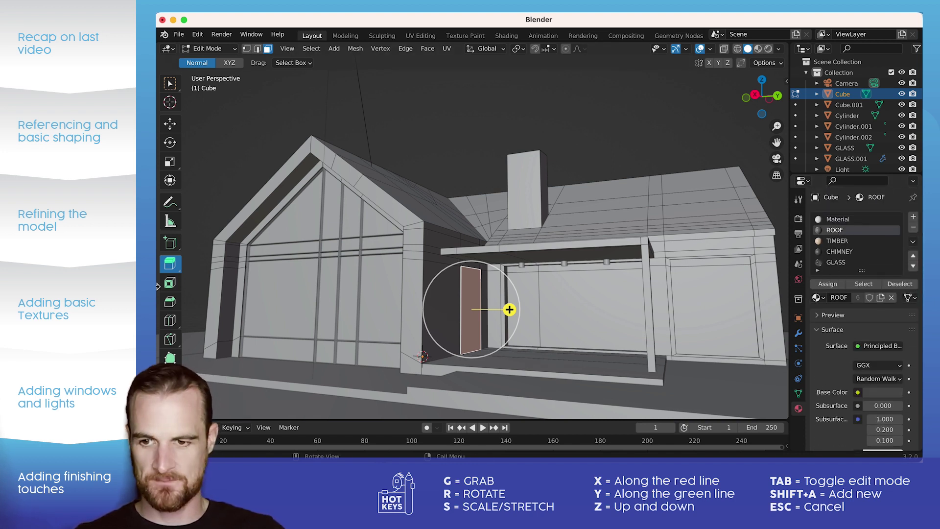
Inset the door face to form a frame, leave edit mode and return to rendered shading
left_click(170, 282)
mouse_move(511, 296)
left_mouse_down()
mouse_move(484, 294)
mouse_move(506, 310)
left_mouse_up()
left_click(170, 264)
key("Tab")
left_click(426, 162)
middle_click_drag(536, 280, 530, 290)
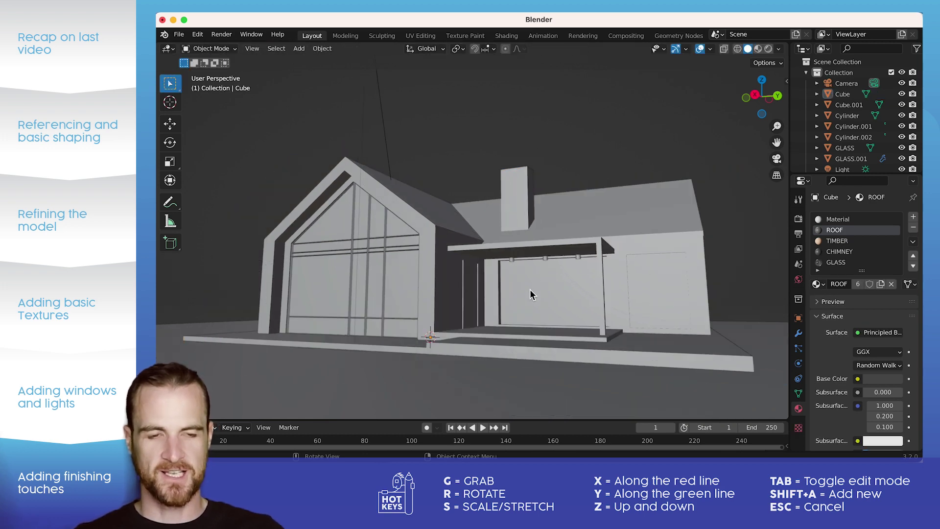
left_click(769, 49)
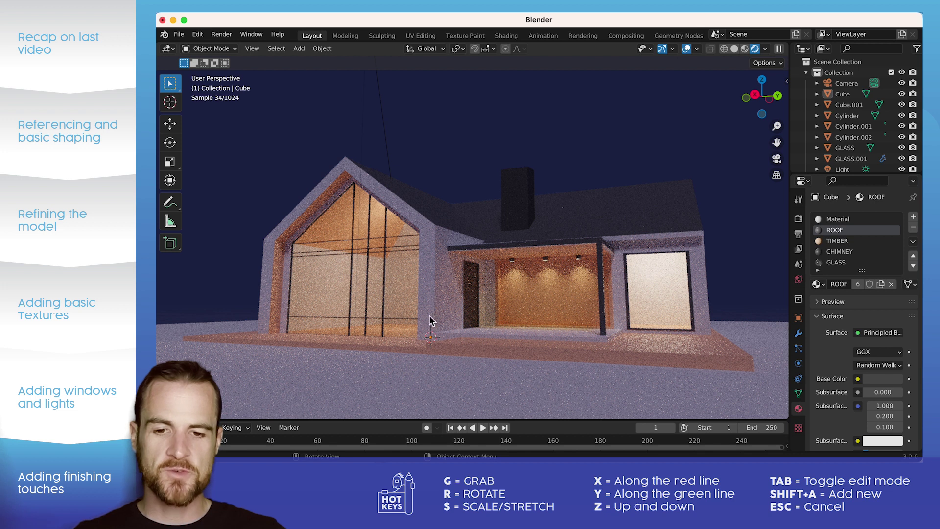
In edit mode on the ground plane, scale it down around the house and shift it along the Y axis
left_click(399, 377)
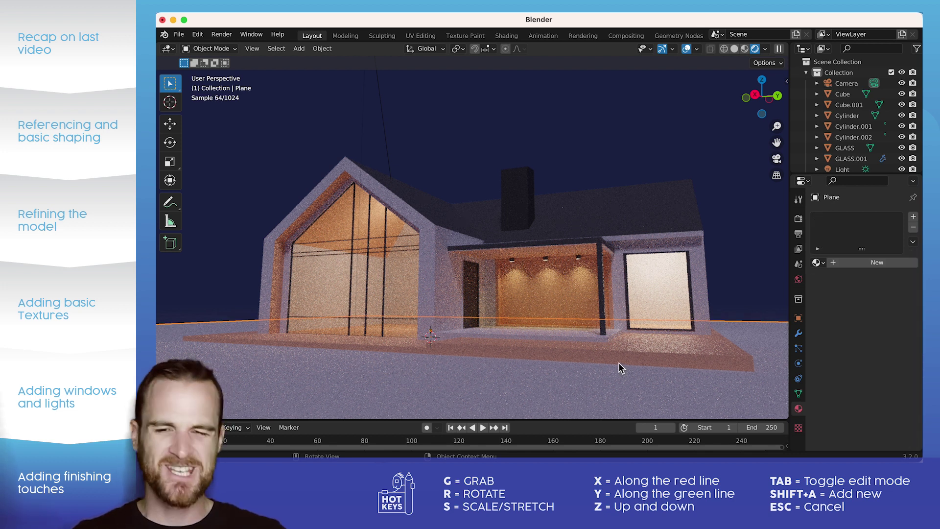
key("Tab")
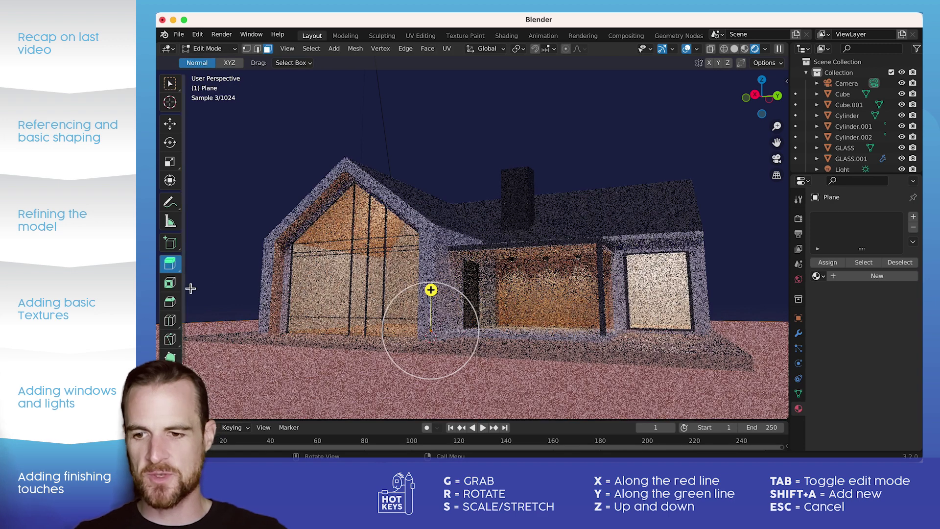
left_click(170, 320)
middle_click_drag(641, 144, 581, 274)
key("s")
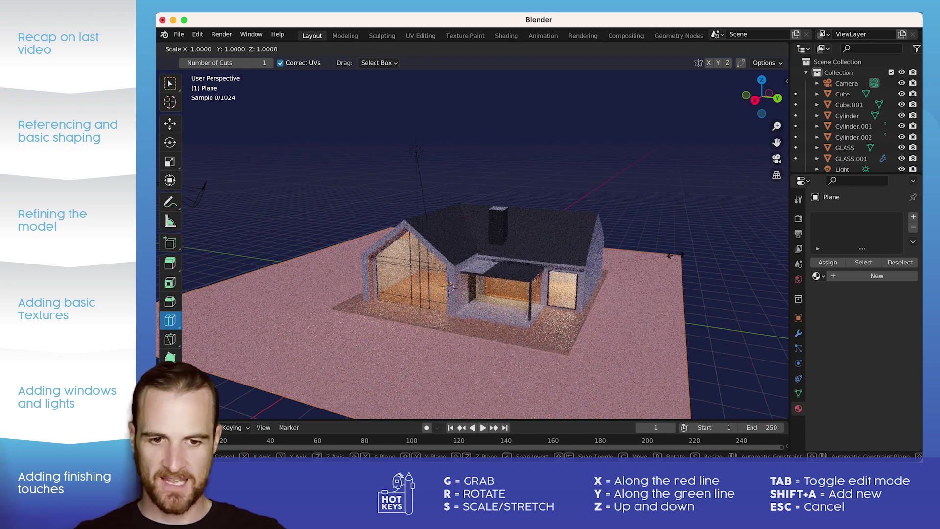
key("Escape")
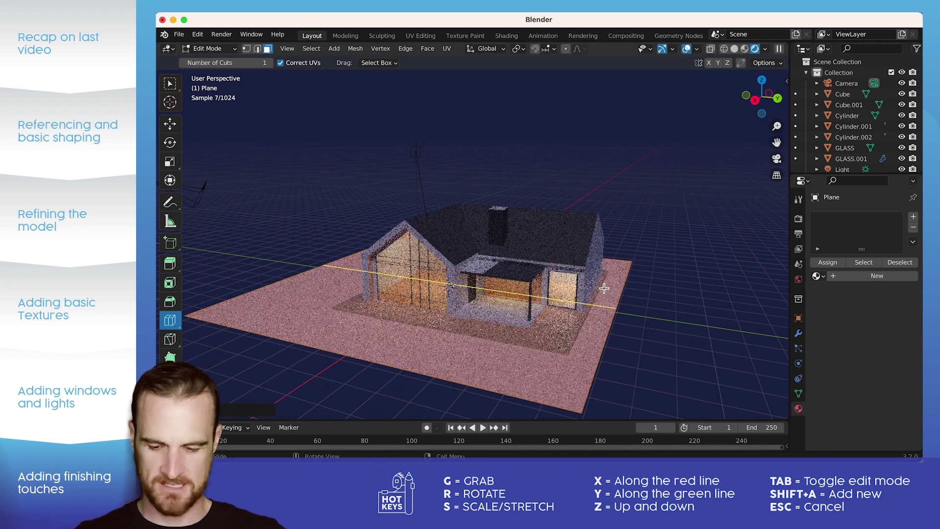
key("g")
key("y")
left_click(590, 308)
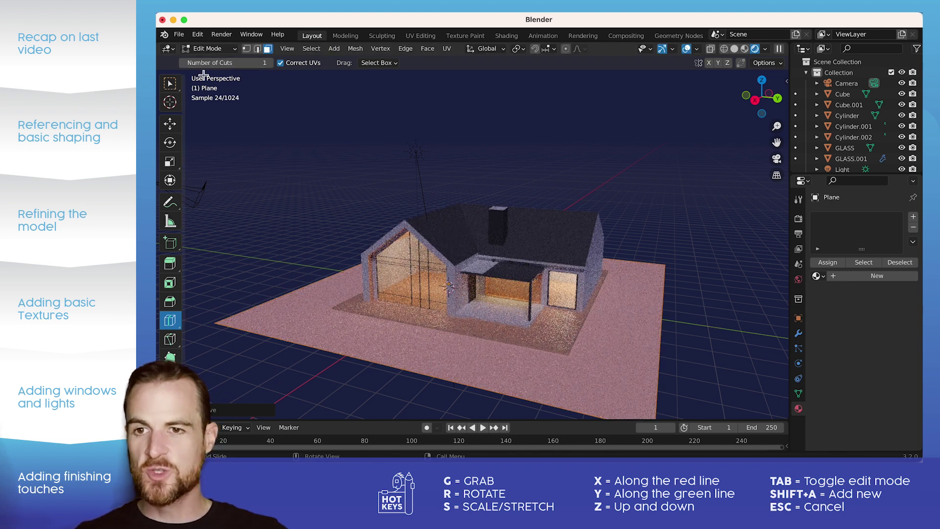
Set the loop cut count to 50 and cut the ground plane into narrow parallel strips
left_click(241, 62)
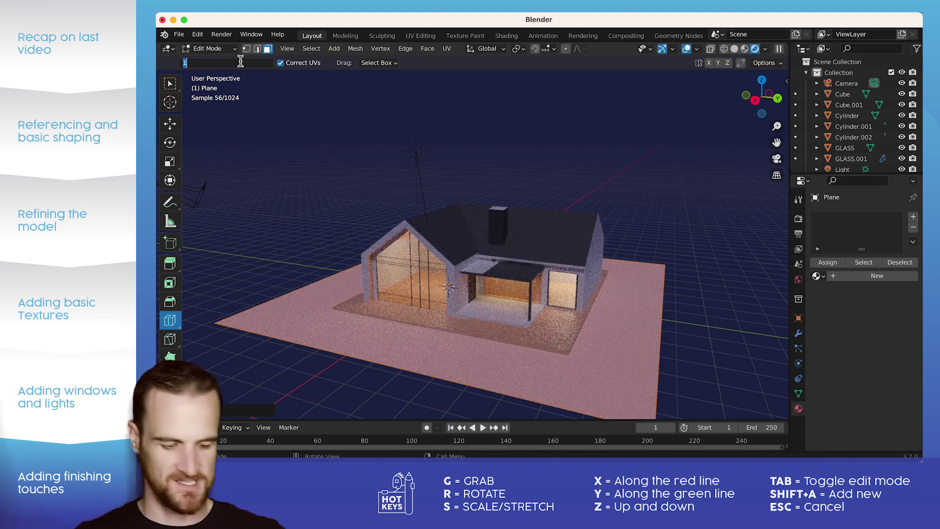
type("50")
key("Return")
left_click_drag(430, 374, 412, 373)
left_click(413, 372)
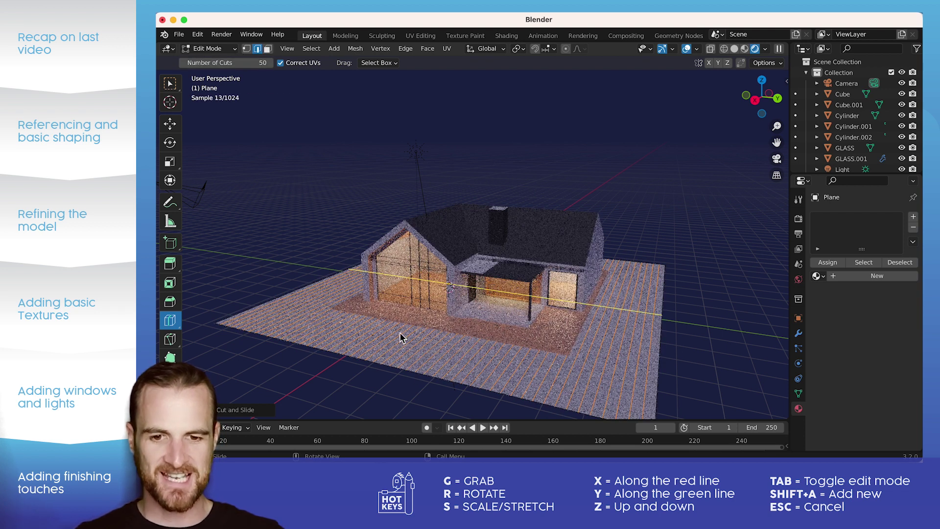
In solid shading, cut the ground plane crosswise with 50 loop cuts to form a fine grid
left_click(734, 48)
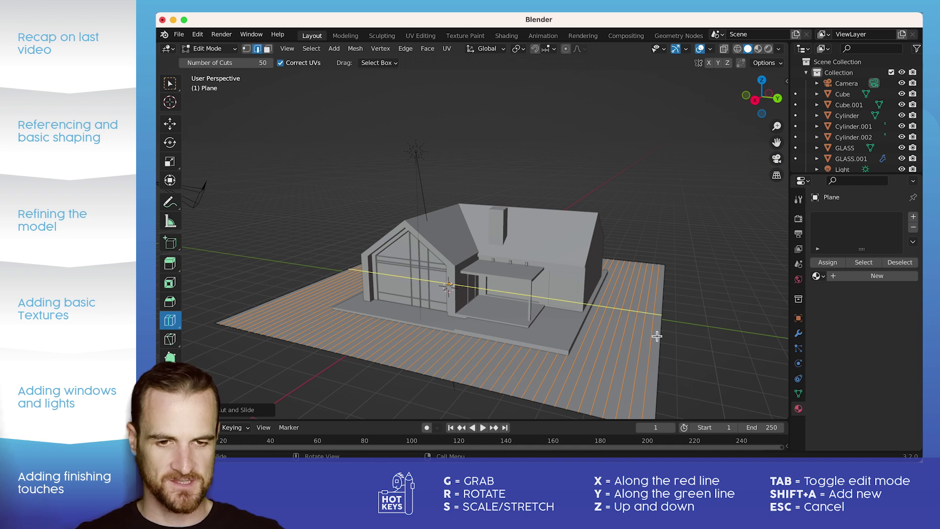
left_click(637, 341)
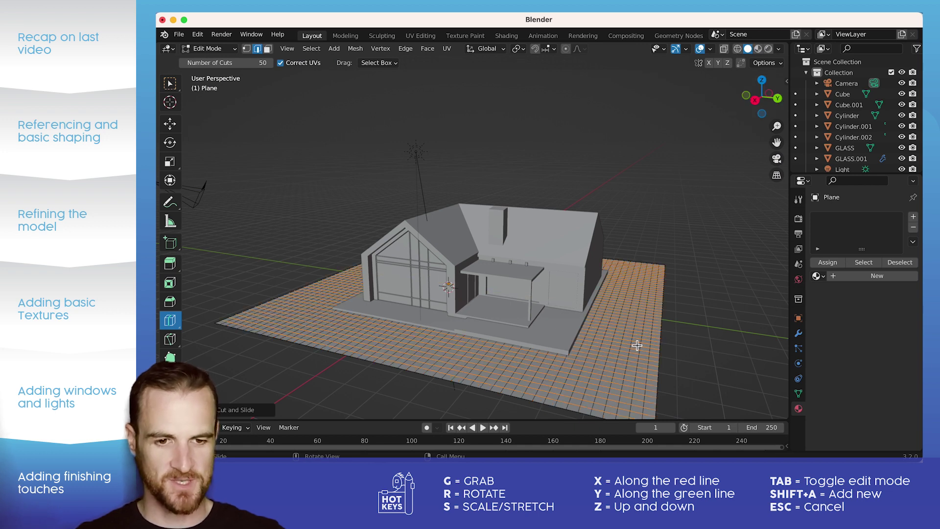
left_click(171, 87)
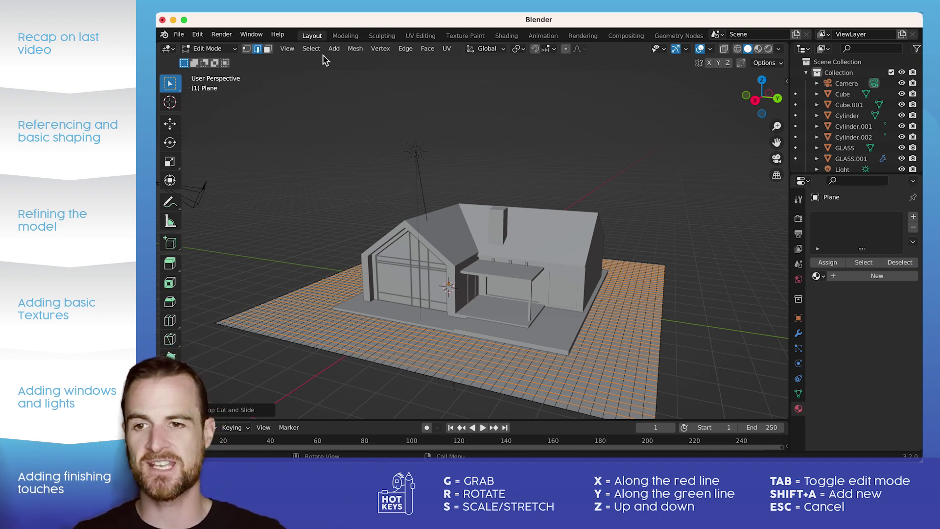
Select scattered ground faces around the house and lower them slightly along Z using smooth proportional editing with a size of about 2.14 m
left_click(267, 49)
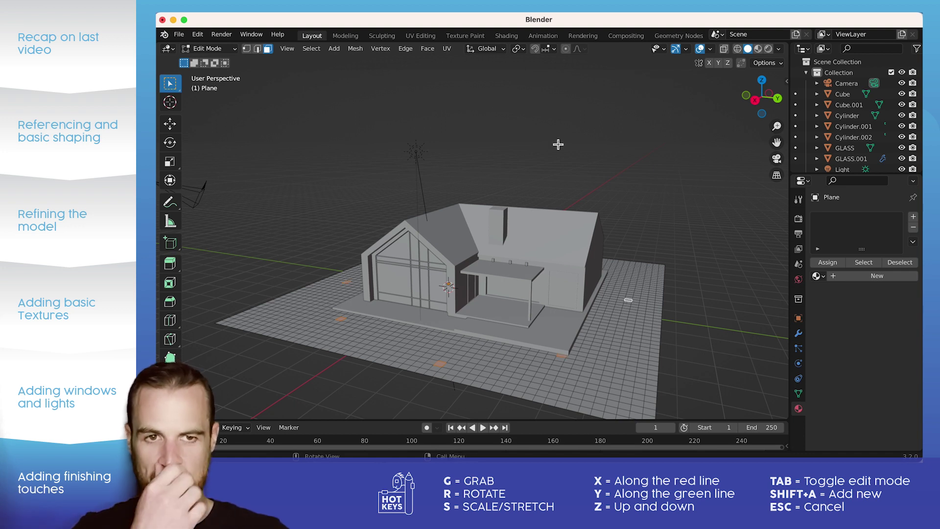
left_click(566, 49)
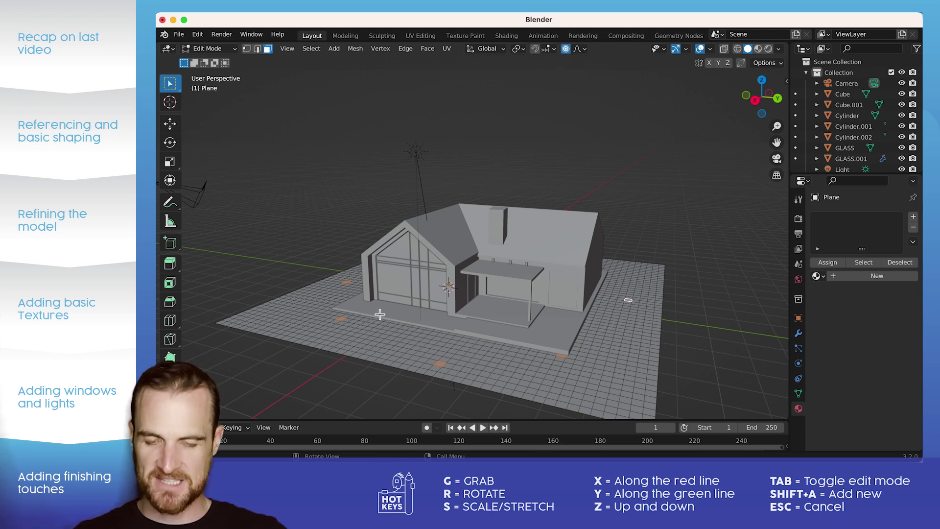
key("g")
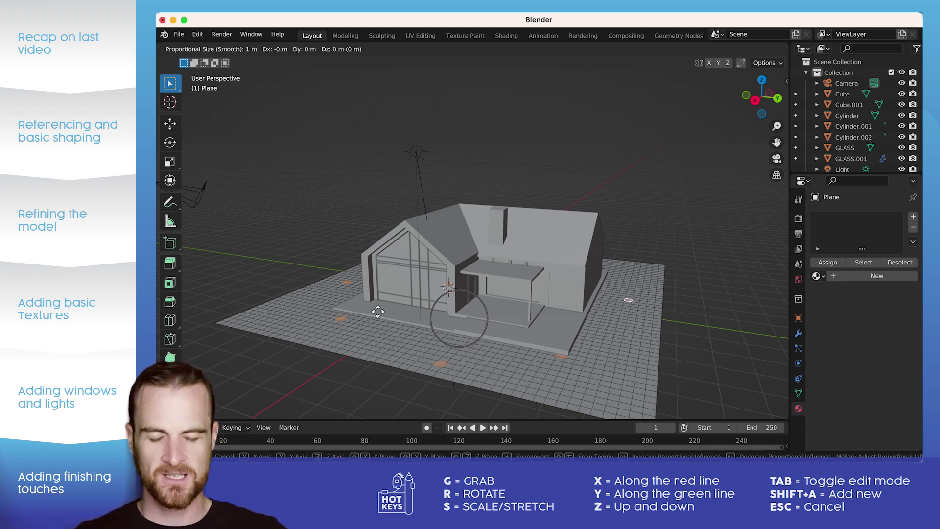
scroll(377, 312, "down", 10)
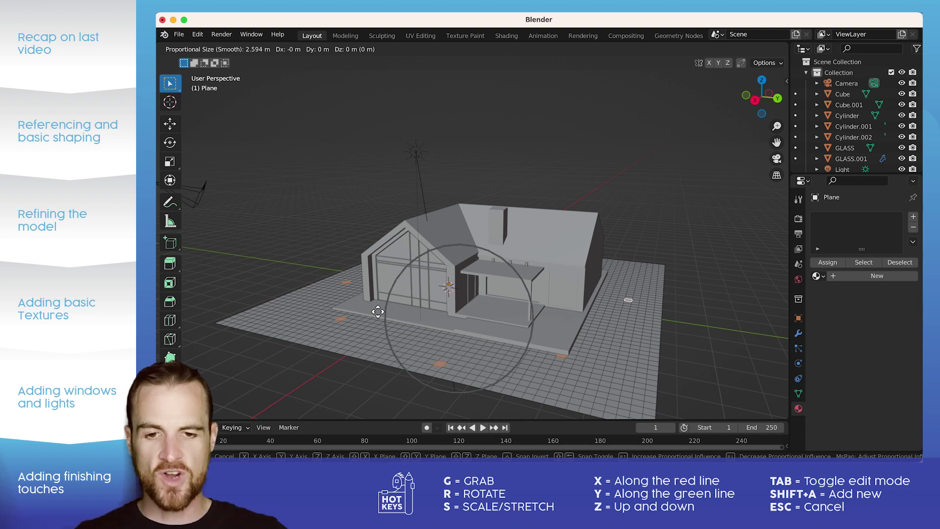
scroll(378, 312, "down", 1)
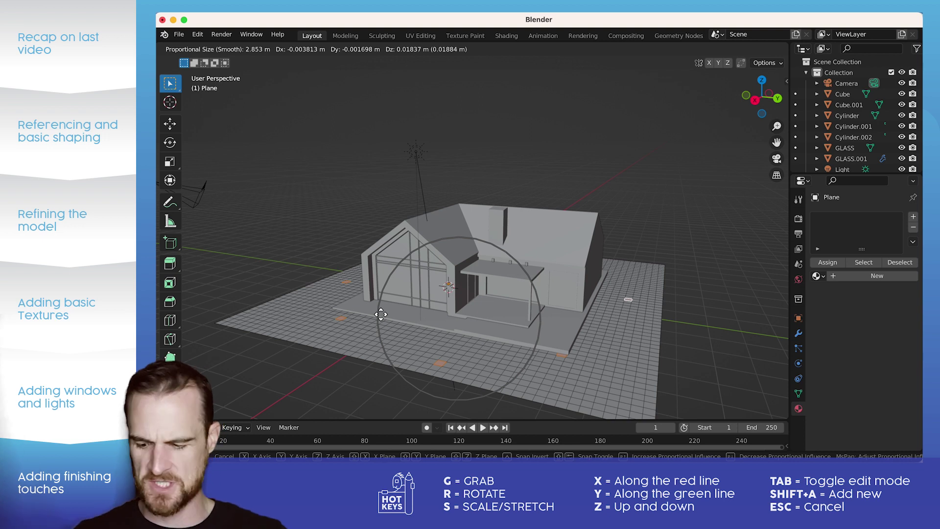
scroll(381, 314, "up", 3)
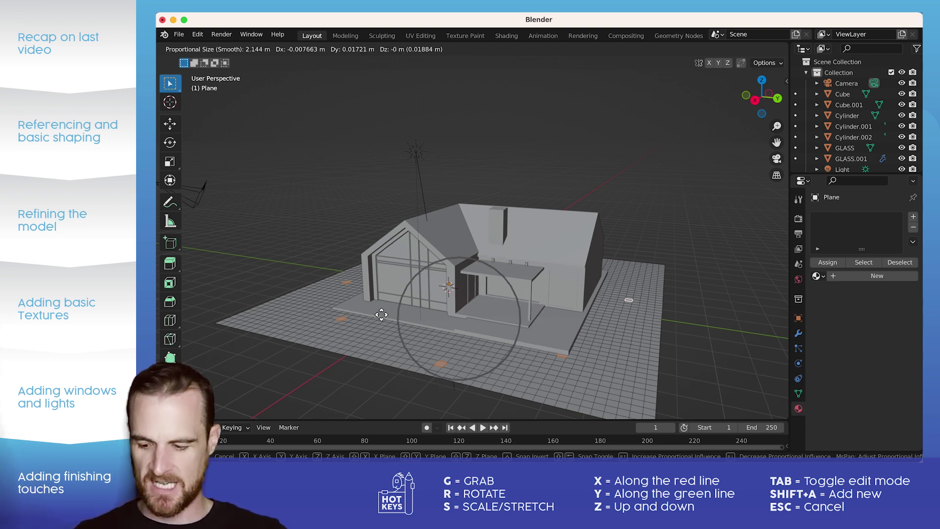
key("z")
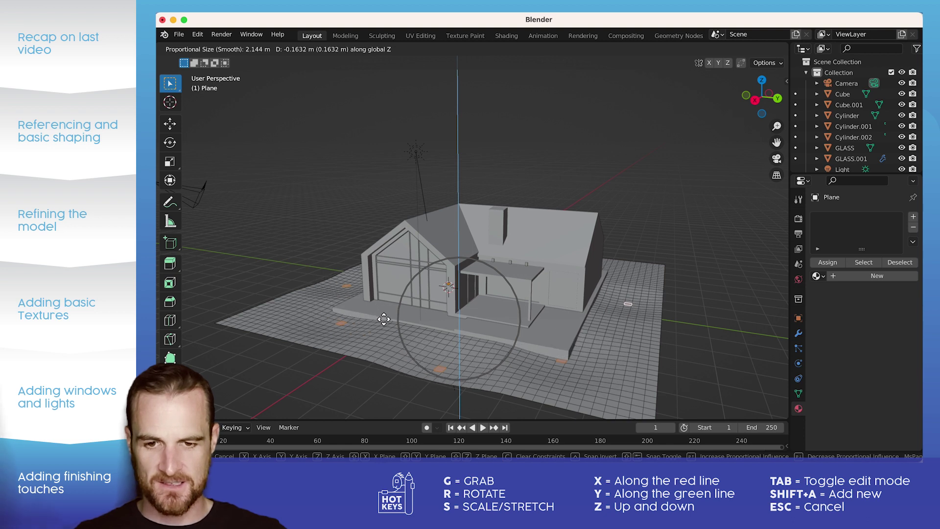
left_click(383, 317)
scroll(383, 318, "up", 1)
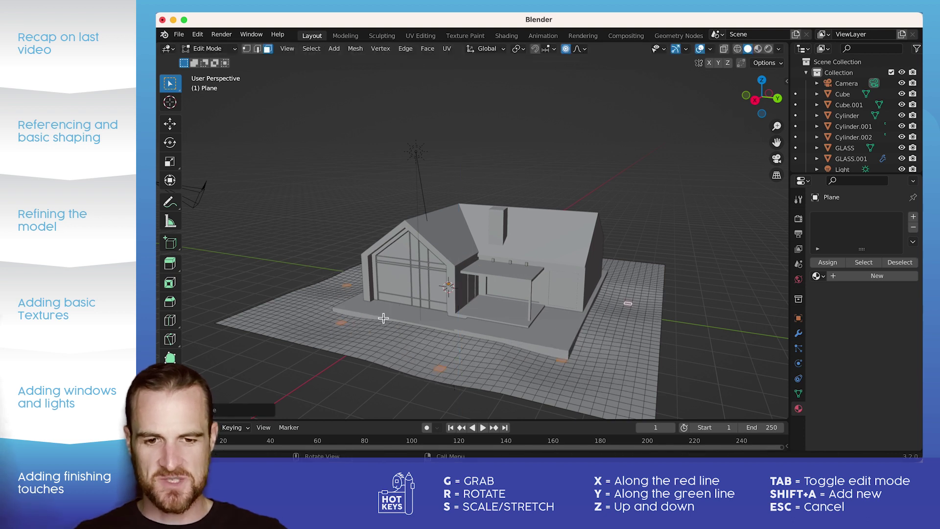
Leave edit mode and return the viewport to rendered shading with a low front view of the house
key("Tab")
middle_click_drag(390, 342, 418, 315)
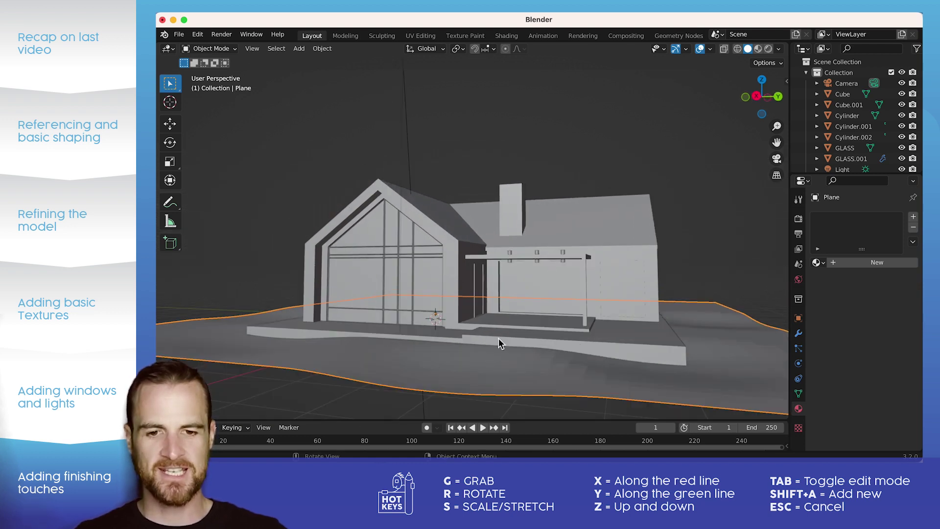
left_click(769, 48)
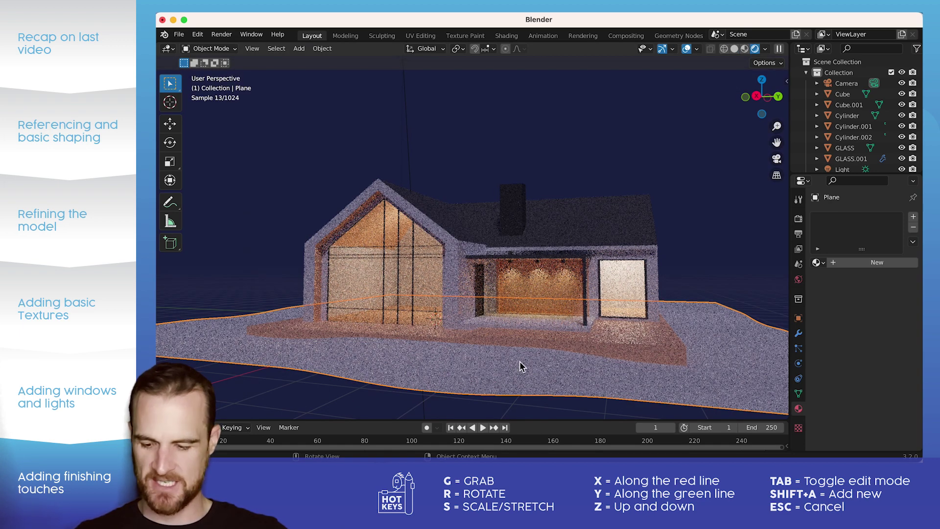
Scale the ground plane up slightly, shift it along the X axis and raise it to meet the deck, then deselect it
key("s")
left_click(569, 315)
key("g")
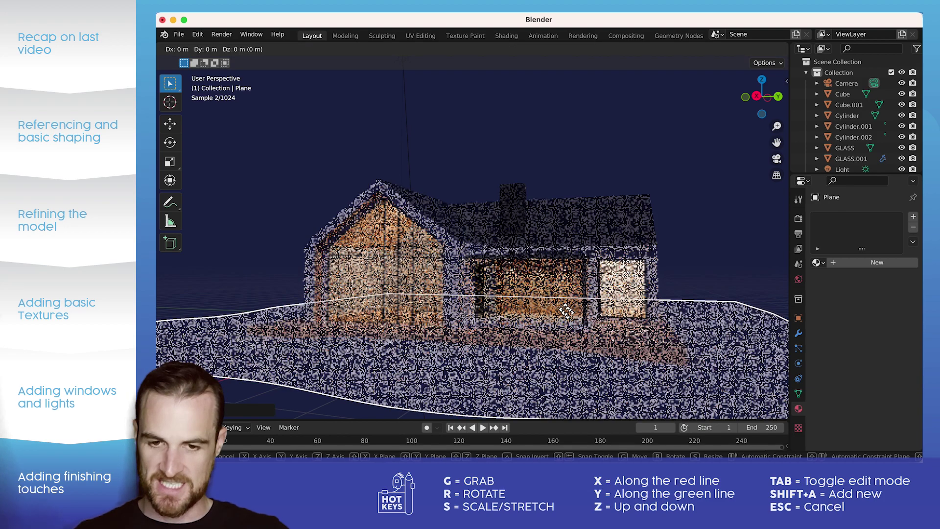
key("x")
key("Escape")
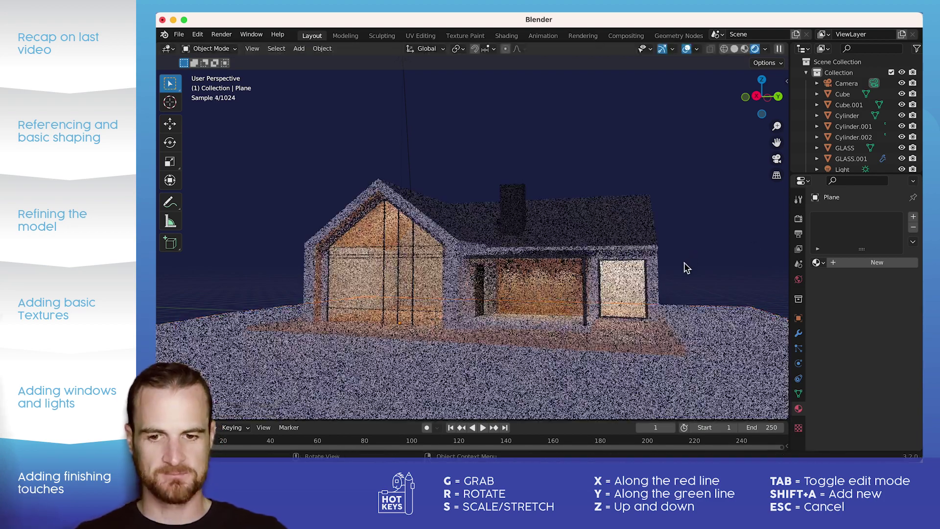
left_click(399, 368)
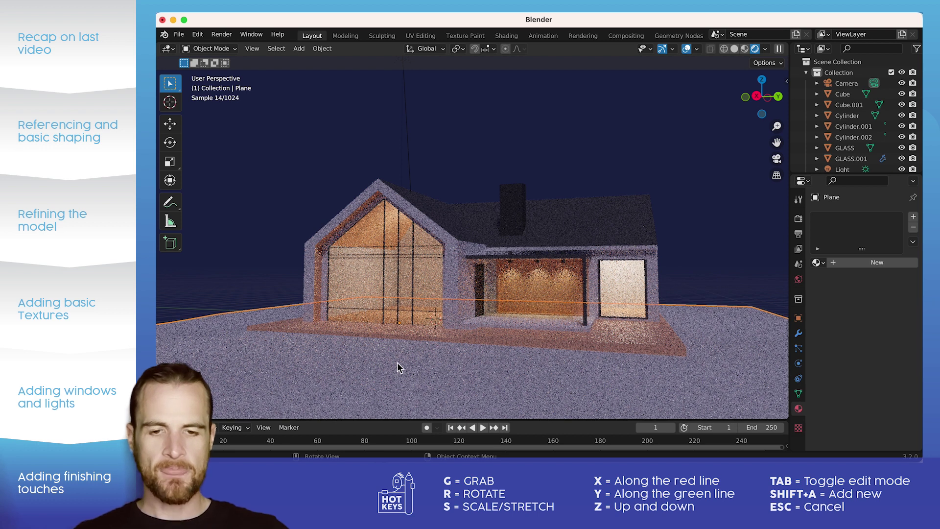
left_click(715, 207)
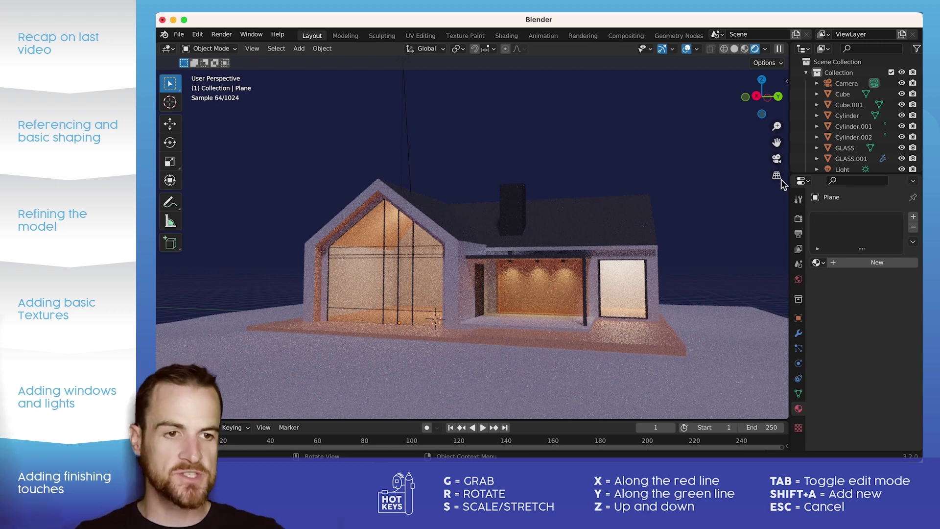
Look through the camera, lock it to the view while framing the house front and porch, and unlock it again
left_click(777, 158)
middle_click_drag(778, 161, 603, 289)
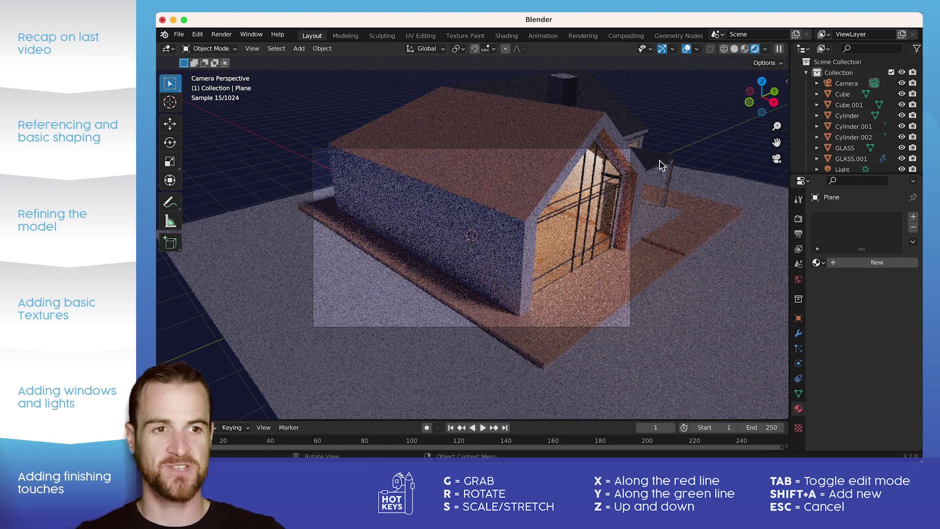
left_click(789, 83)
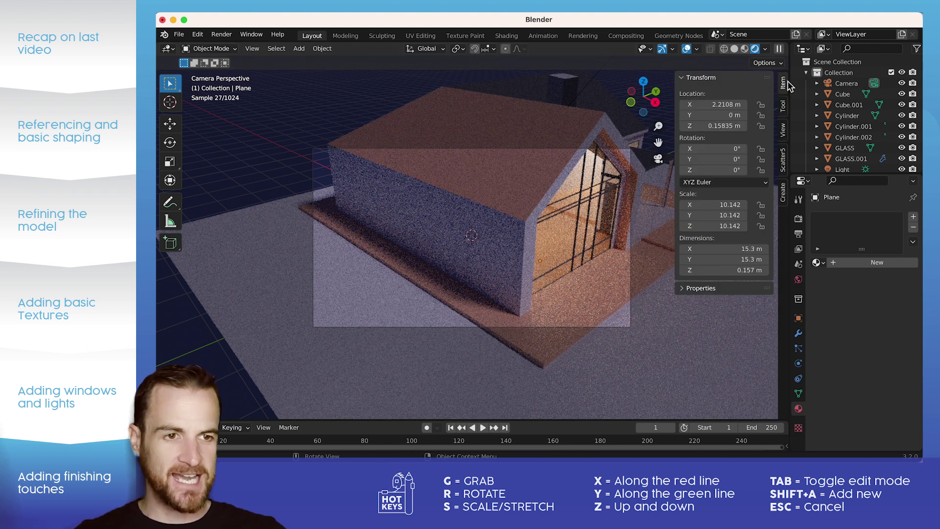
left_click(784, 131)
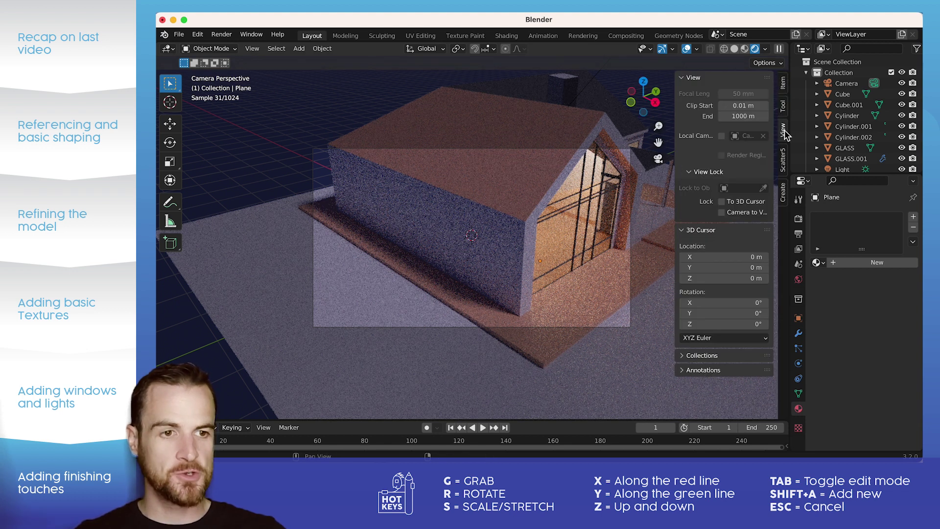
left_click(722, 212)
middle_click_drag(549, 237, 481, 231)
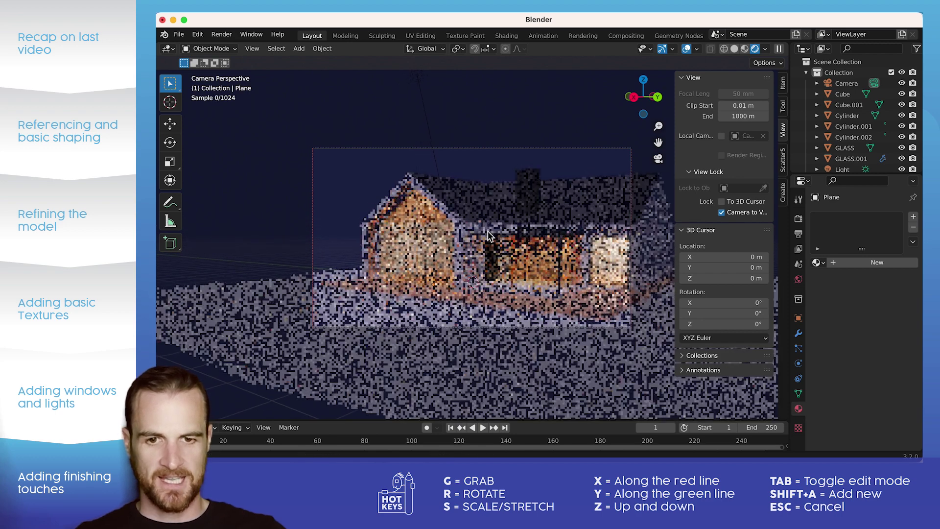
left_click(723, 212)
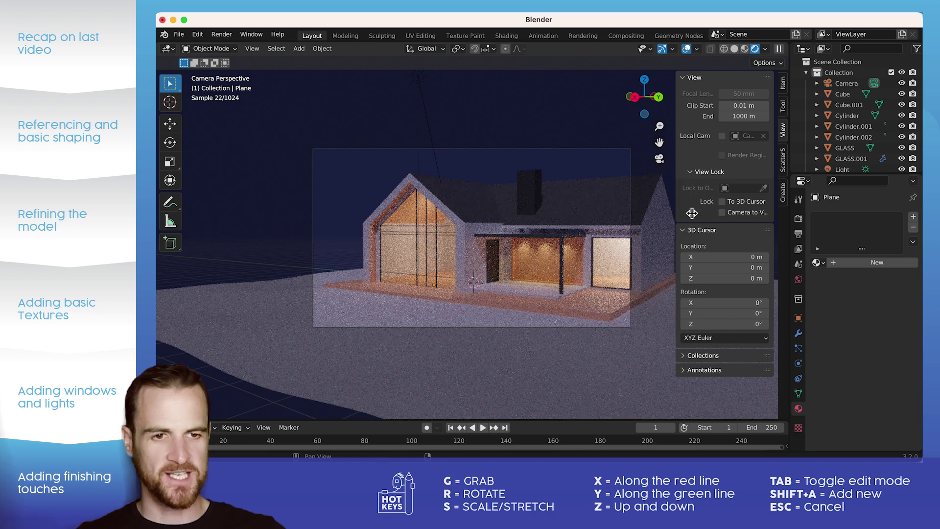
key("n")
scroll(462, 240, "up", 2)
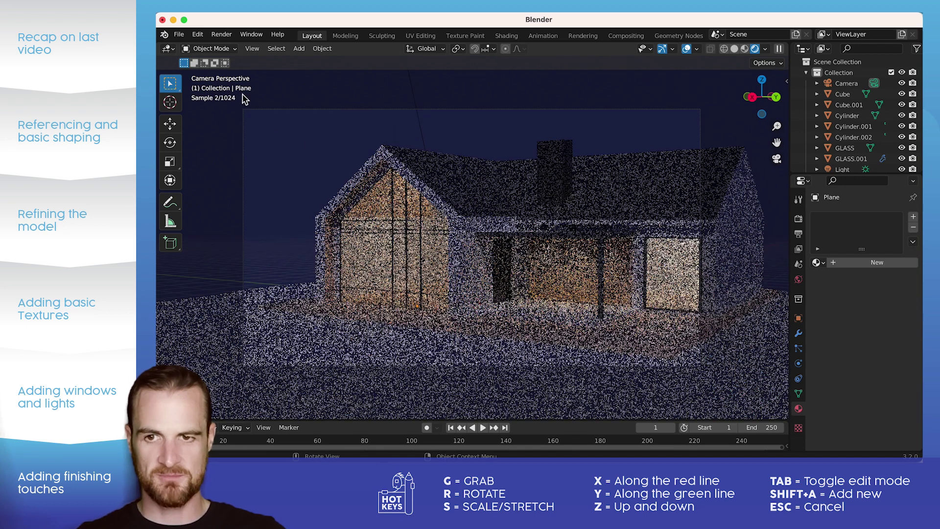
Refine the camera framing with the camera locked to the view, using a lower viewpoint that keeps the gable and porch in frame
left_click(787, 82)
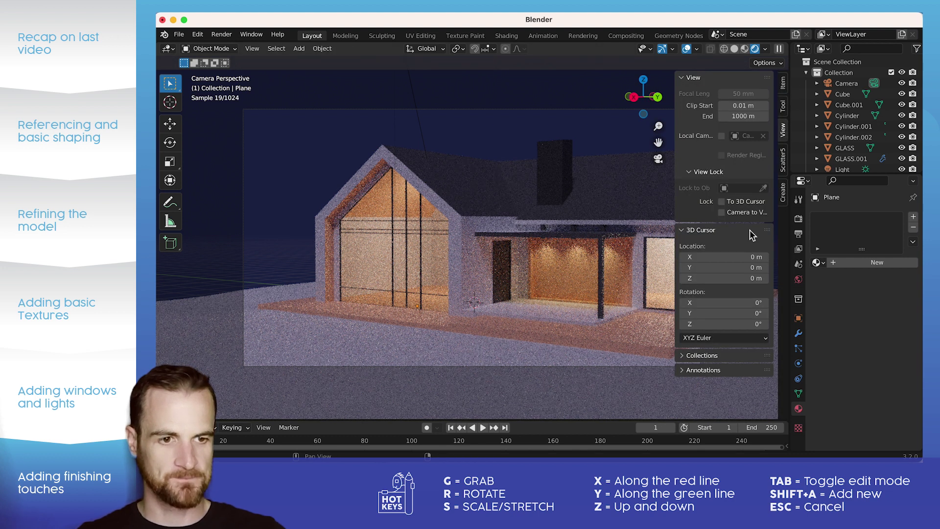
left_click_drag(675, 131, 722, 183)
mouse_move(538, 248)
middle_mouse_down()
mouse_move(535, 240)
mouse_move(550, 248)
middle_mouse_up()
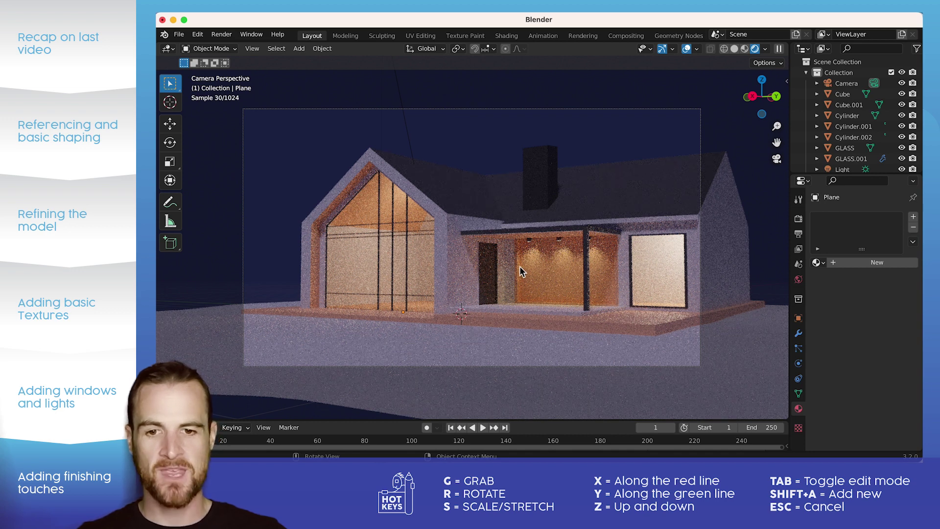
middle_click_drag(451, 263, 318, 282)
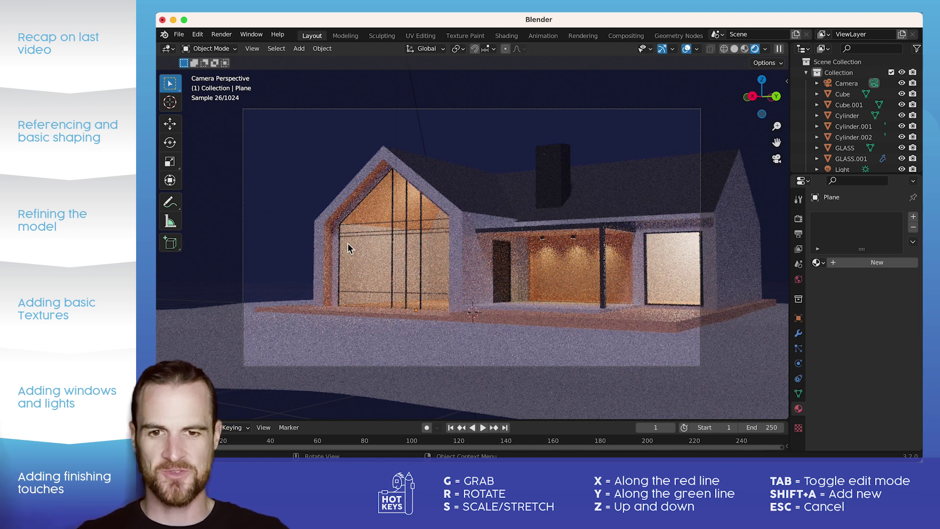
Enable a transparent film background in the Cycles render settings
left_click(799, 281)
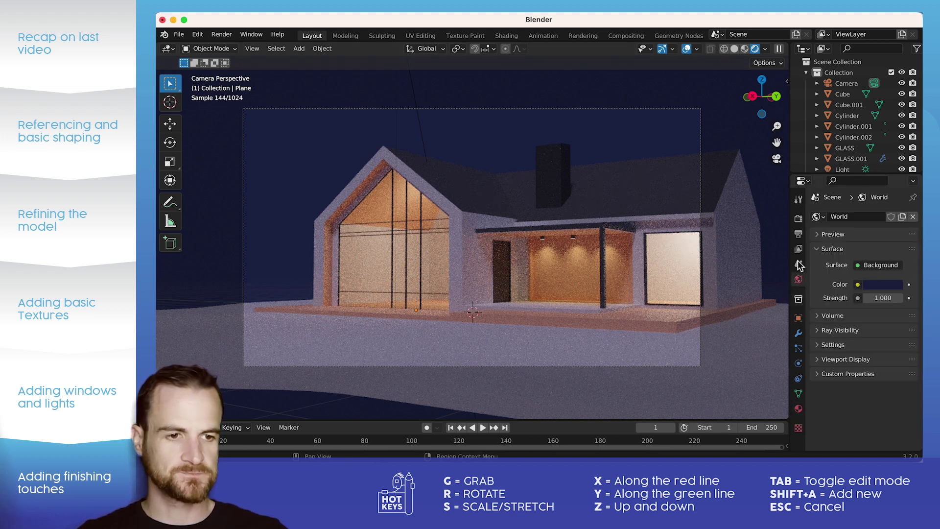
left_click(799, 235)
left_click(799, 221)
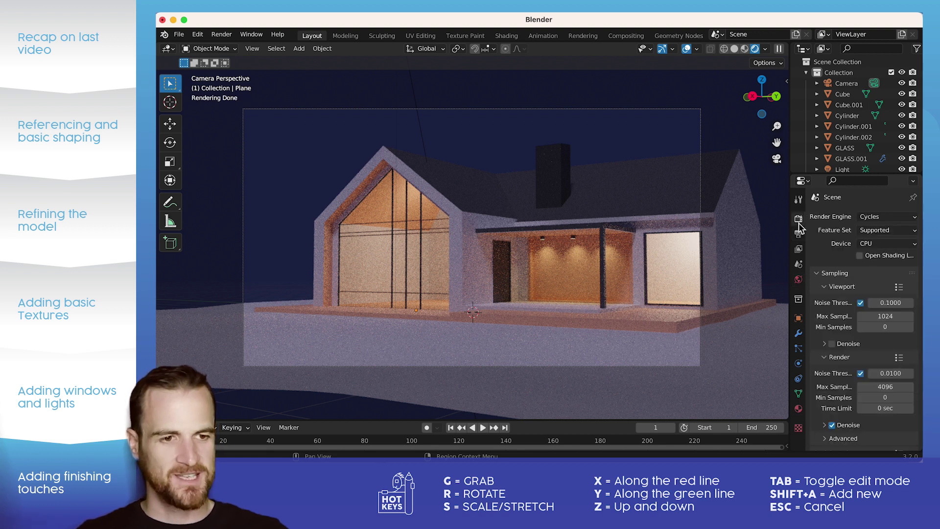
scroll(824, 358, "down", 8)
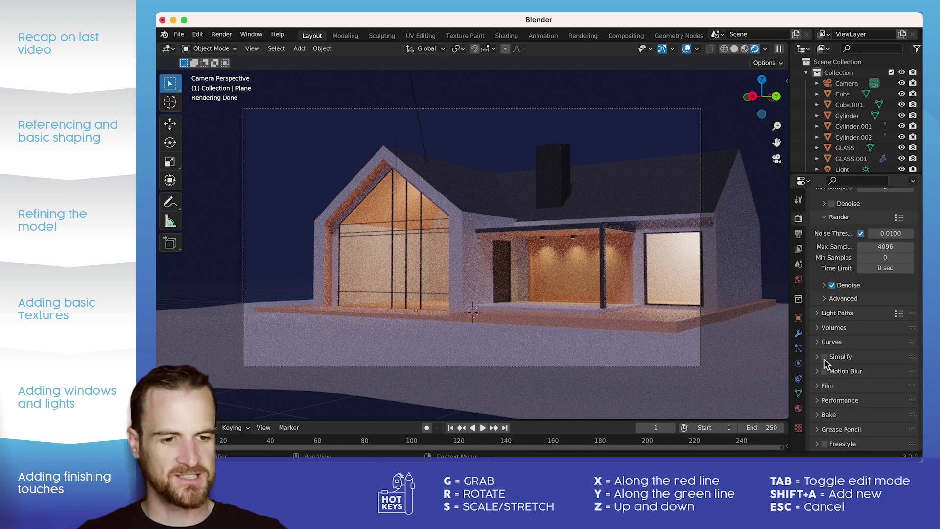
left_click(818, 374)
scroll(818, 377, "down", 4)
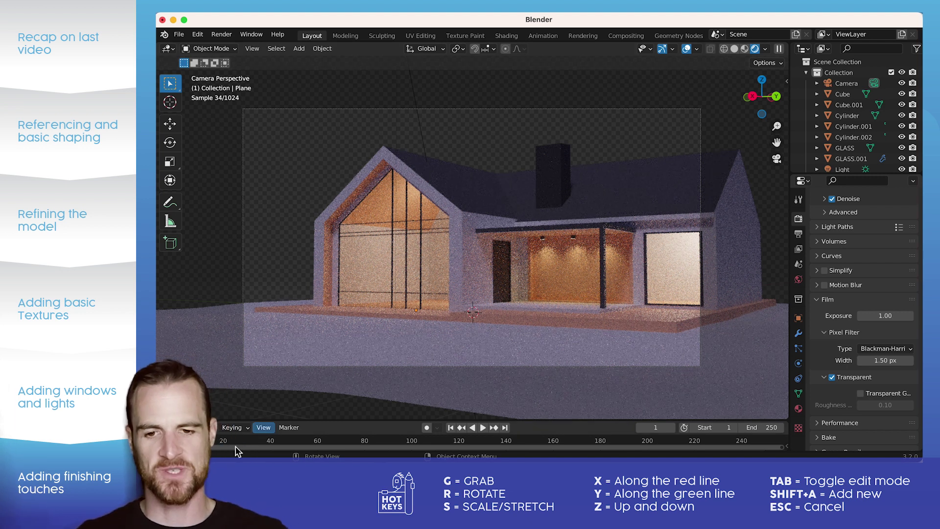
Give the ground plane a new material and set its Metallic value to 0.907
left_click(340, 356)
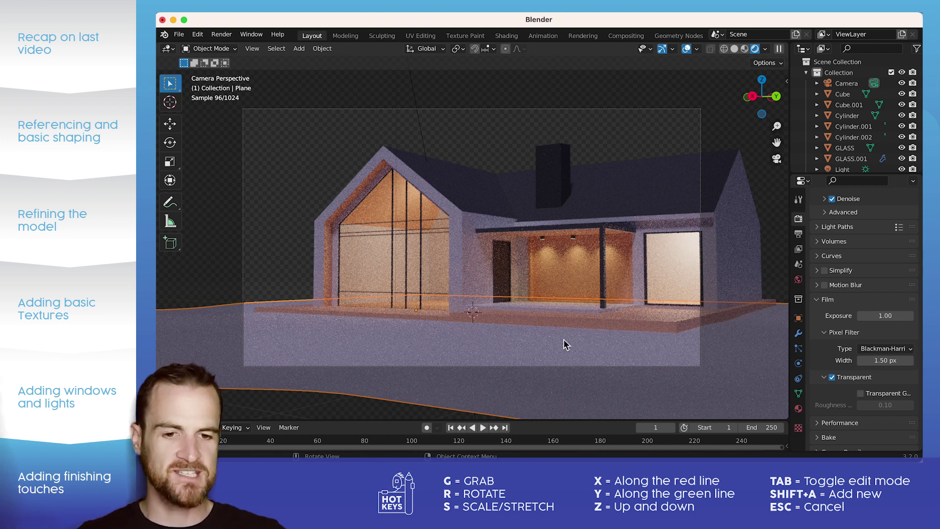
left_click(797, 410)
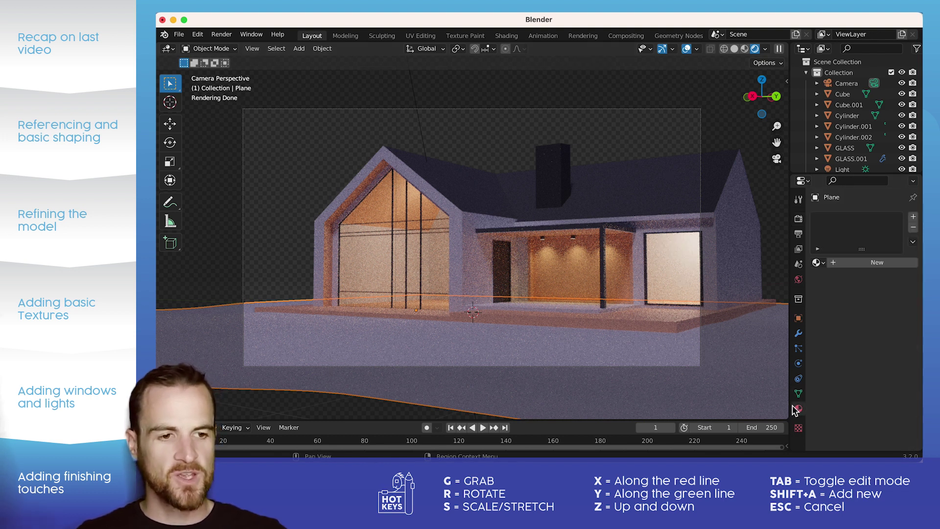
left_click(841, 260)
scroll(847, 313, "down", 1)
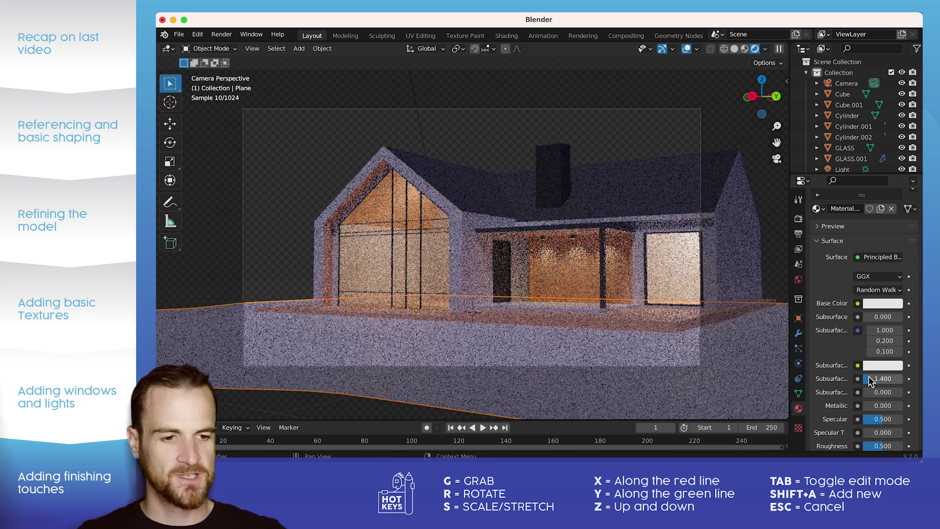
left_click_drag(871, 410, 899, 410)
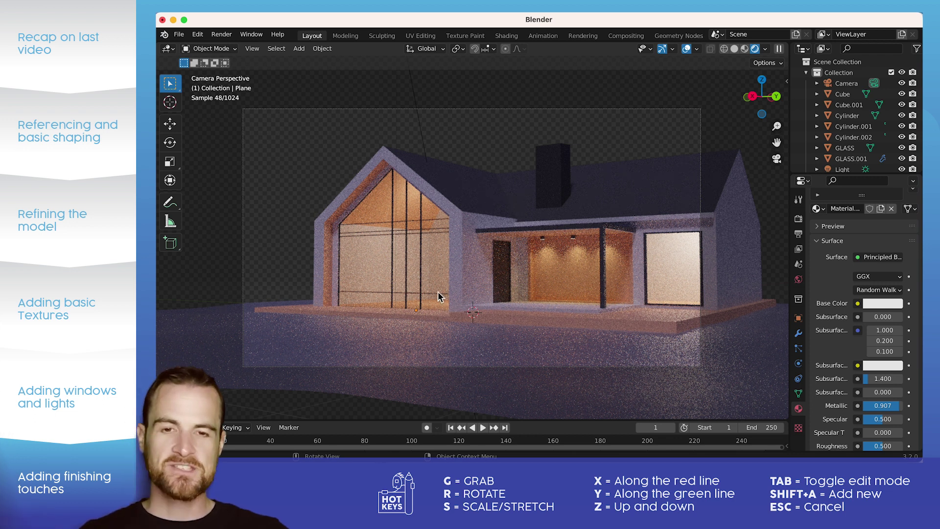
Set the maximum sample count for the final Cycles render to 128
left_click(799, 218)
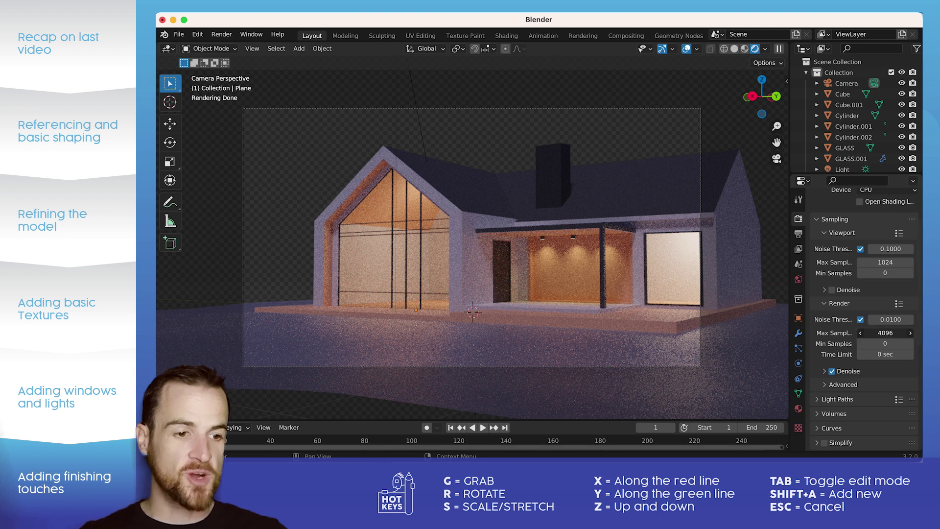
left_click(876, 334)
type("128")
key("Return")
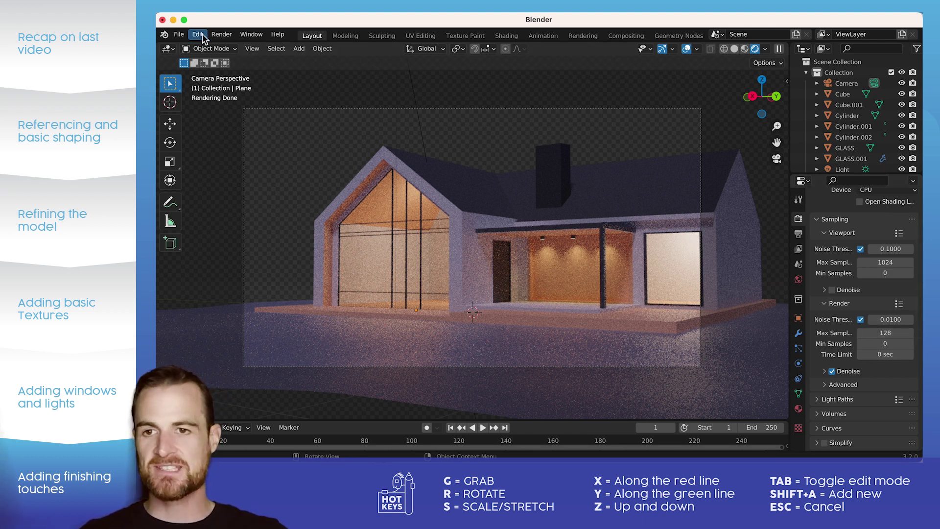
Render the camera view as an image and bring the whole render result into view
left_click(221, 35)
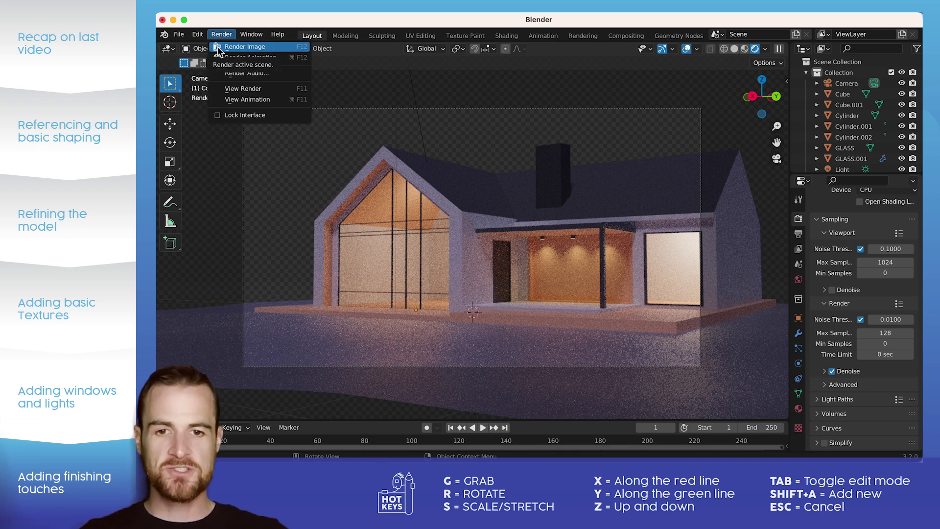
left_click(244, 47)
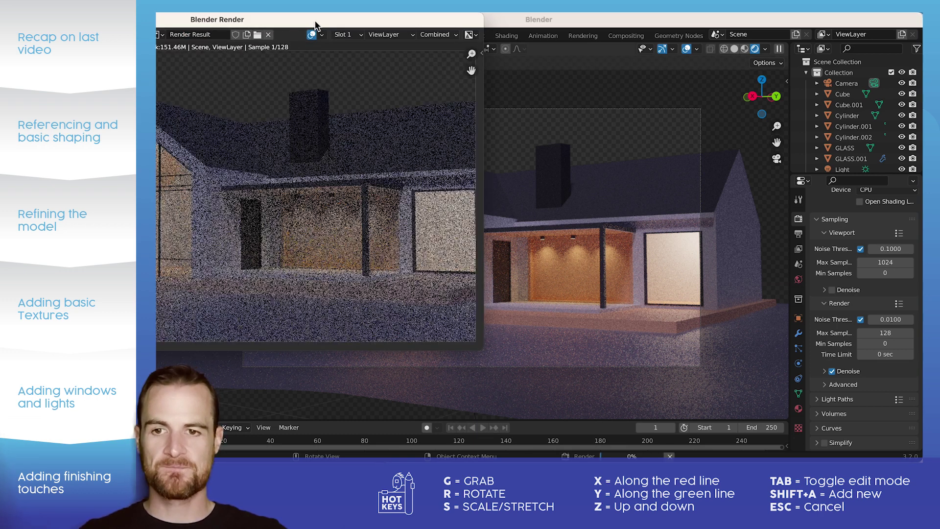
left_click_drag(316, 23, 632, 60)
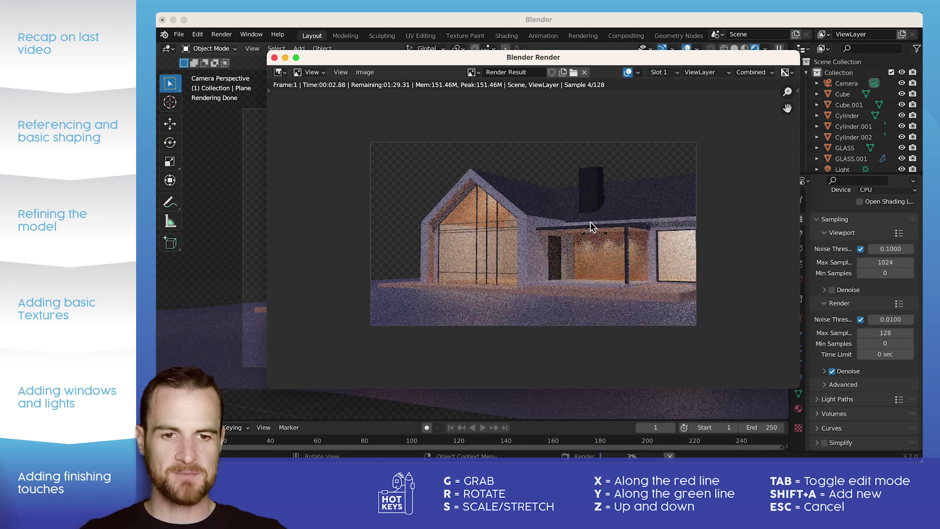
scroll(591, 222, "up", 1)
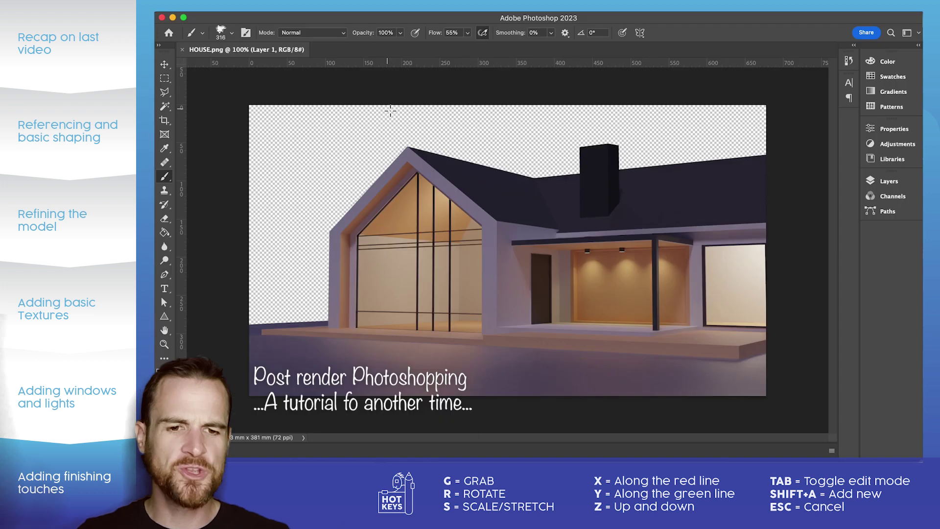
In Photoshop, add a layer beneath the house render in HOUSE.png and fill it with dark purple as the sky
left_click(889, 180)
left_click(827, 427, "super")
left_click(165, 372)
left_click(676, 227)
key("alt+BackSpace")
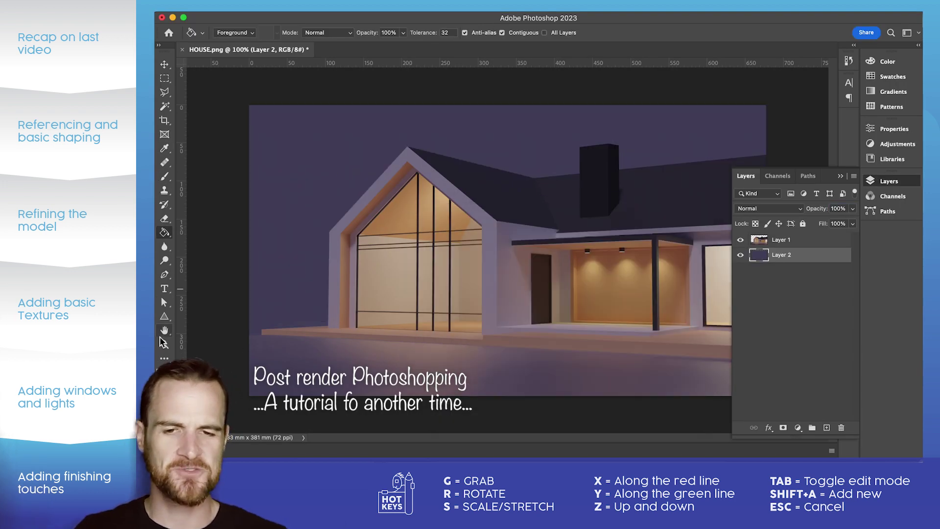
right_click(511, 190)
left_click(511, 189)
Choose the Soft Round brush and set its size to 500 px
left_click(232, 32)
right_click(346, 164)
left_click(165, 176)
right_click(298, 183)
scroll(380, 309, "down", 3)
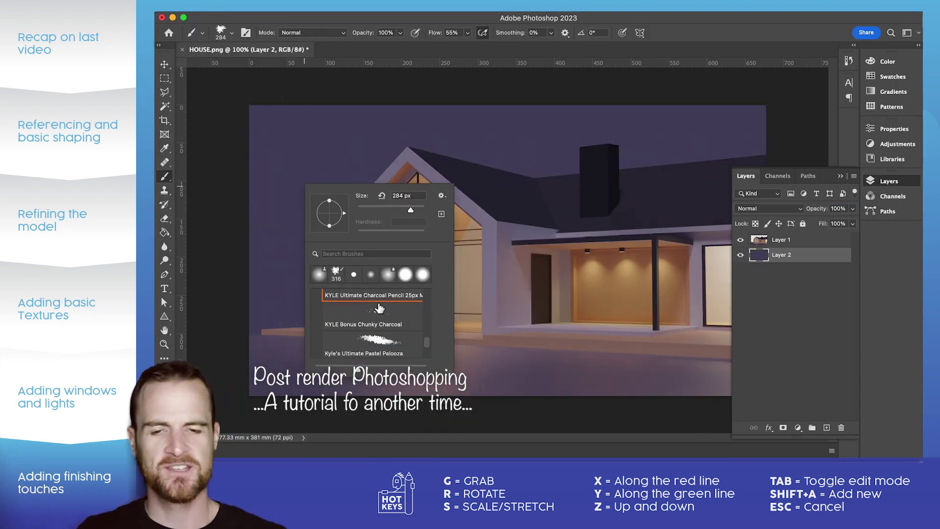
right_click(484, 178)
left_click(555, 269)
left_click_drag(597, 208, 602, 207)
double_click(586, 190)
type("500")
key("Return")
Sample a warm beige from the lit windows and brush a soft glow into the sky layer behind the house
left_click(392, 245, "alt")
left_click_drag(256, 318, 677, 213)
left_click_drag(294, 313, 362, 205)
Set the foreground colour to a deep purple and brush it into the upper-left part of the sky
left_click(159, 370)
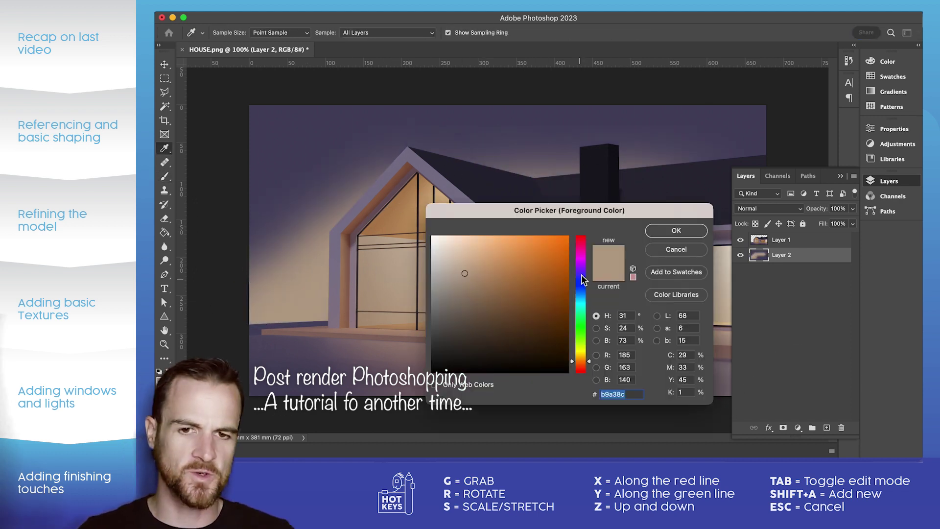
left_click(514, 325)
left_click(676, 230)
scroll(462, 141, "down", 2, "alt")
Add a layer behind the house and paint dark tree foliage beside the gable and above the rear roof with the 316 px leaf brush
right_click(417, 203)
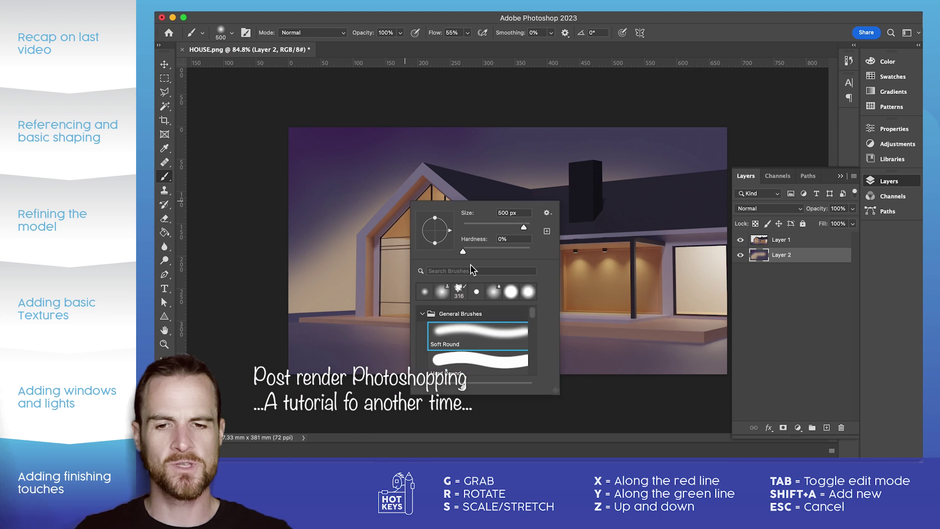
left_click(827, 427)
mouse_move(372, 211)
left_mouse_down()
mouse_move(284, 283)
mouse_move(309, 275)
left_mouse_up()
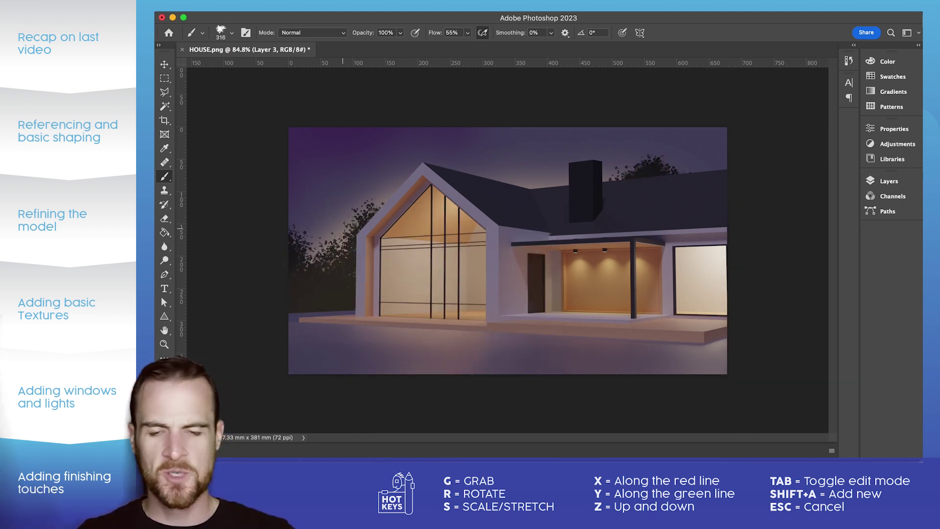
scroll(440, 274, "up", 1, "alt")
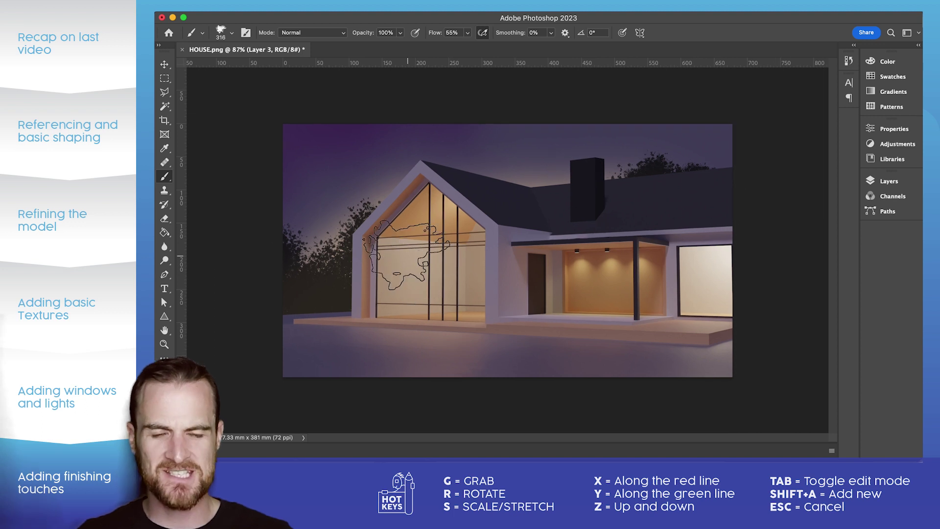
Flatten the leaf shapes on Layer 4 with a free transform and place them on the ground in front of the house
left_click(881, 180)
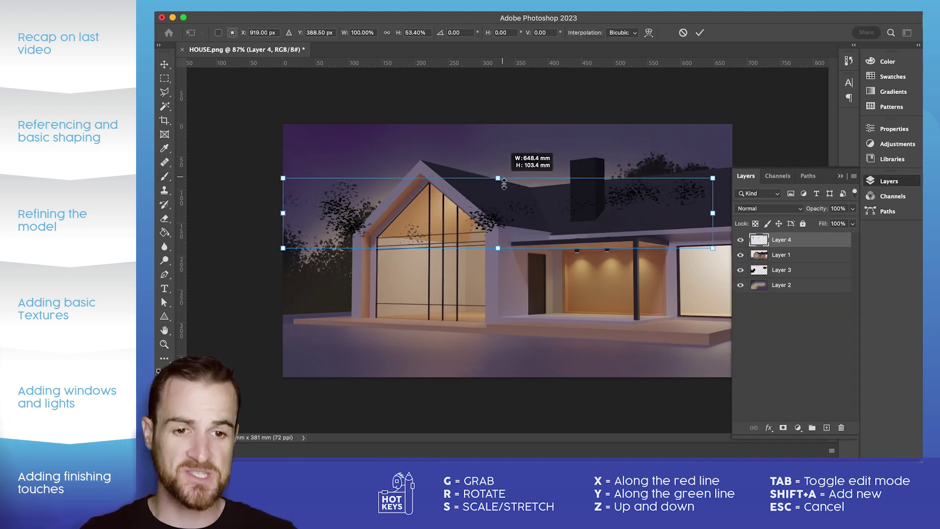
left_click_drag(504, 184, 277, 353)
key("Return")
scroll(420, 269, "up", 3, "alt")
On Layer 1, lasso the area left of the house and remove the ground strip behind the platform
key("l")
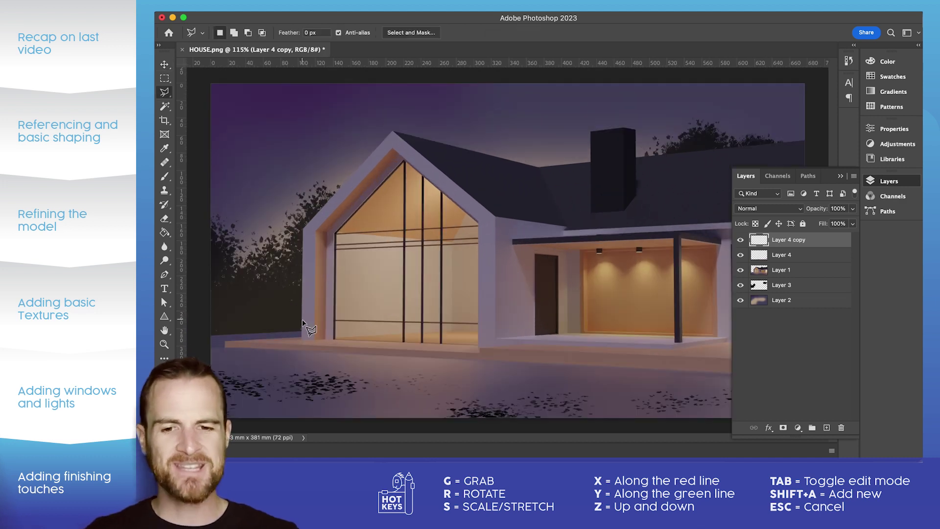
key("alt+[")
key("alt+[")
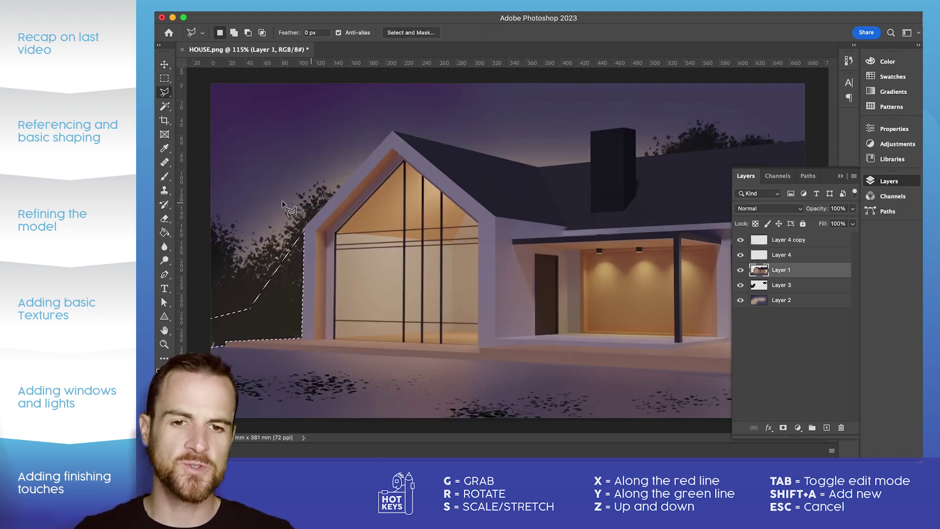
scroll(482, 263, "down", 3, "alt")
scroll(482, 263, "up", 1, "alt")
Add a layer below the Layer 3 trees, paint more foliage left of the house, and lower the layer's opacity
left_click(788, 286)
key("b")
left_click(827, 428)
left_click_drag(793, 286, 792, 306)
mouse_move(336, 233)
left_mouse_down()
mouse_move(334, 268)
mouse_move(374, 268)
mouse_move(363, 293)
left_mouse_up()
left_click_drag(852, 208, 825, 228)
scroll(505, 242, "up", 1, "alt")
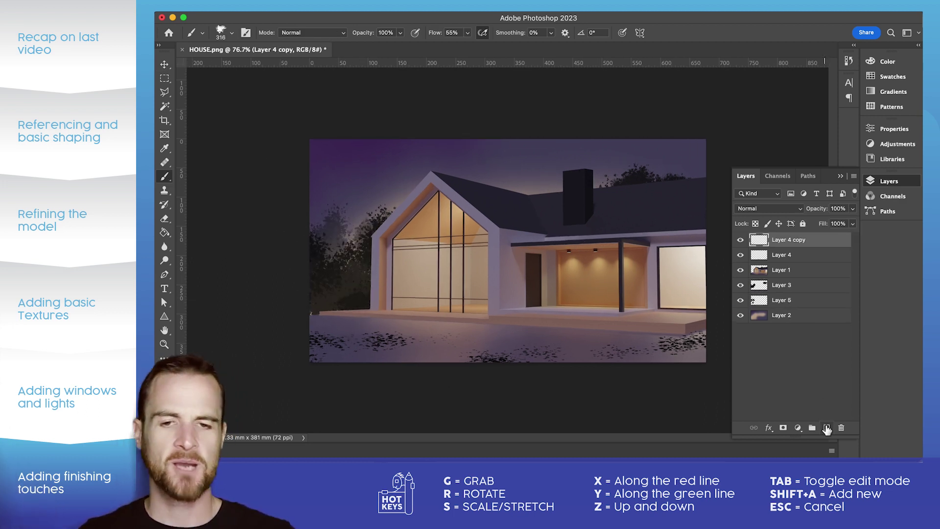
Add a new layer on top of all others and paint black foliage in the lower-left foreground
key("alt+period")
key("ctrl+shift+alt+n")
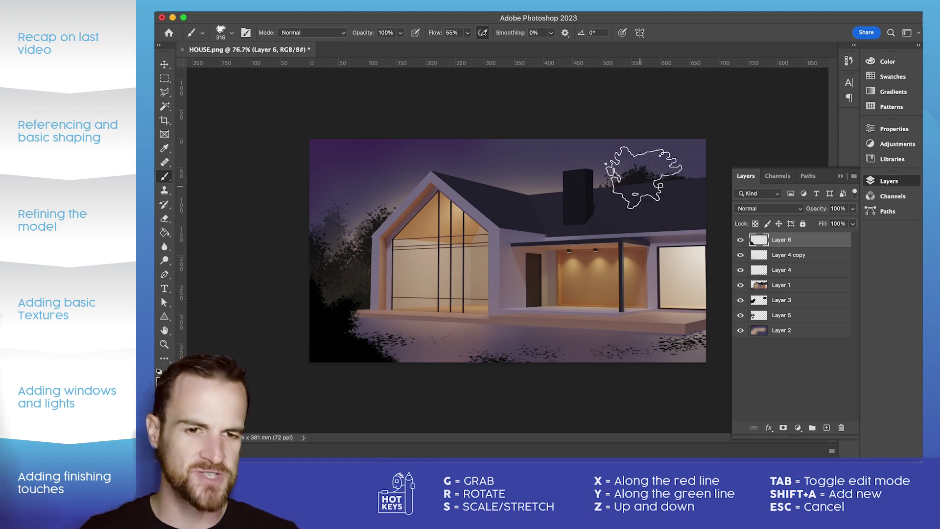